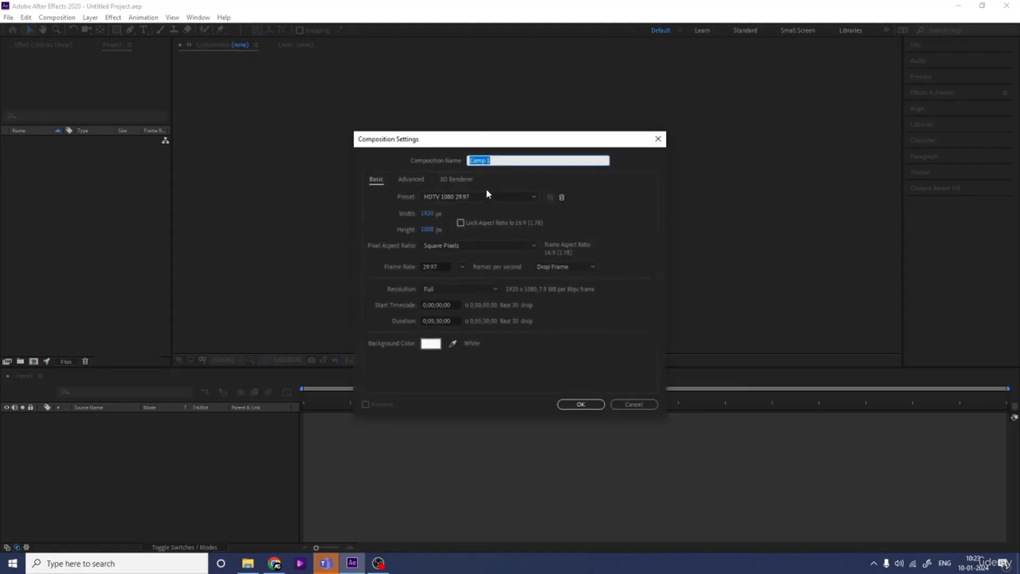
Step: Create a composition named "Main Animation" at 30 fps with a 0:00:30:00 duration, and show its Title/Action Safe guides
type("Main Animation")
left_click(445, 267)
type("30")
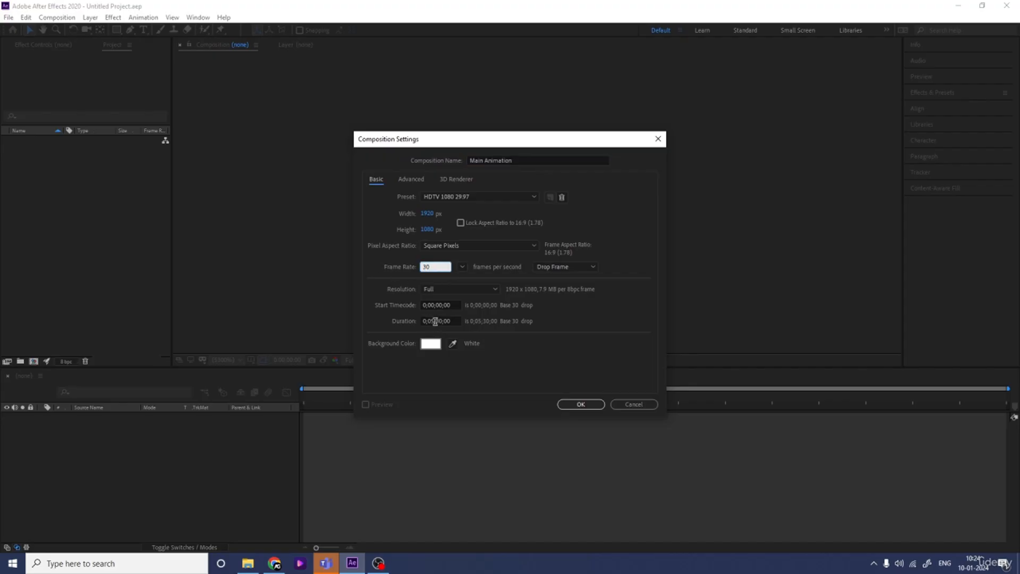
left_click(434, 320)
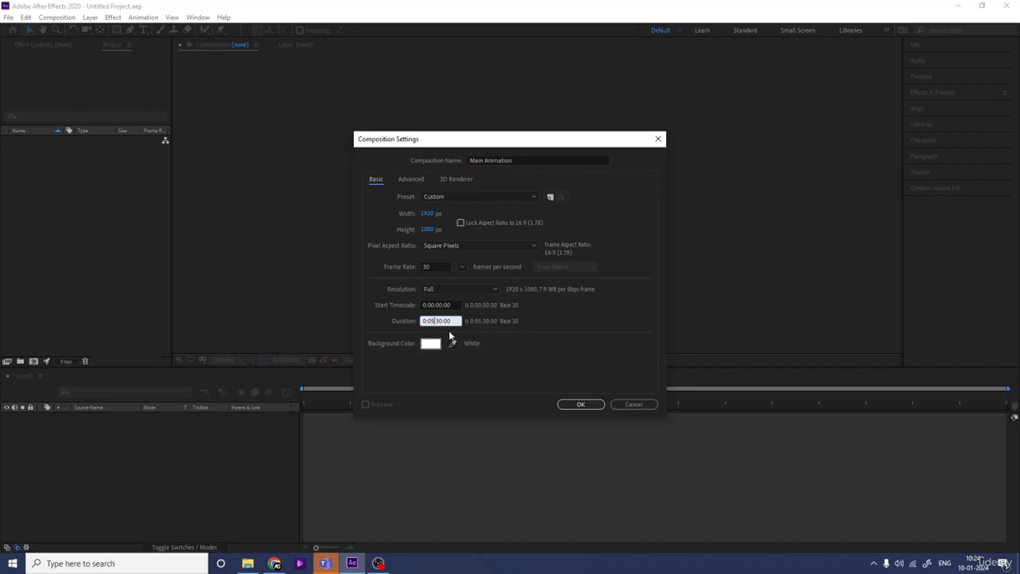
type("0")
left_click(563, 403)
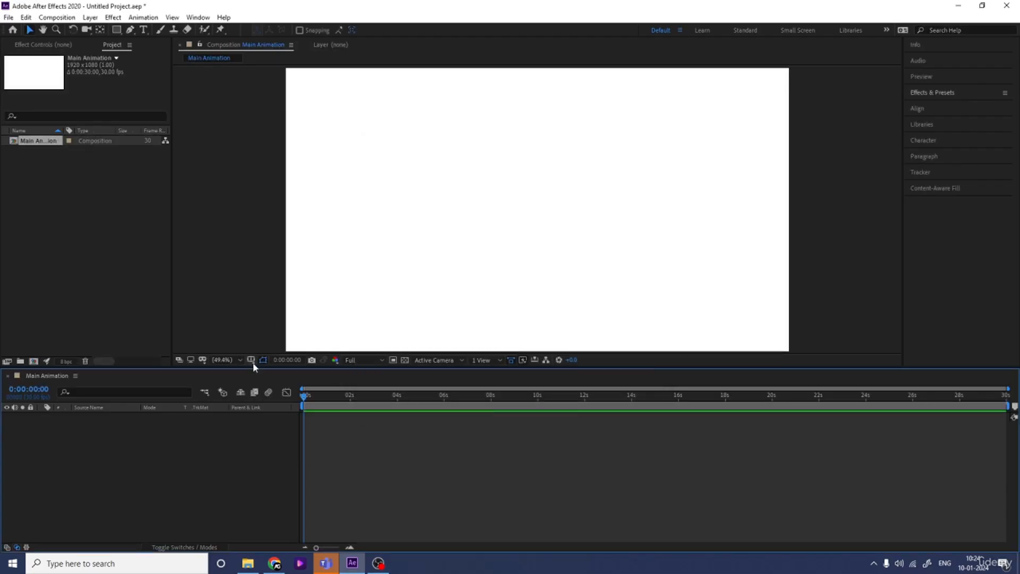
left_click(251, 360)
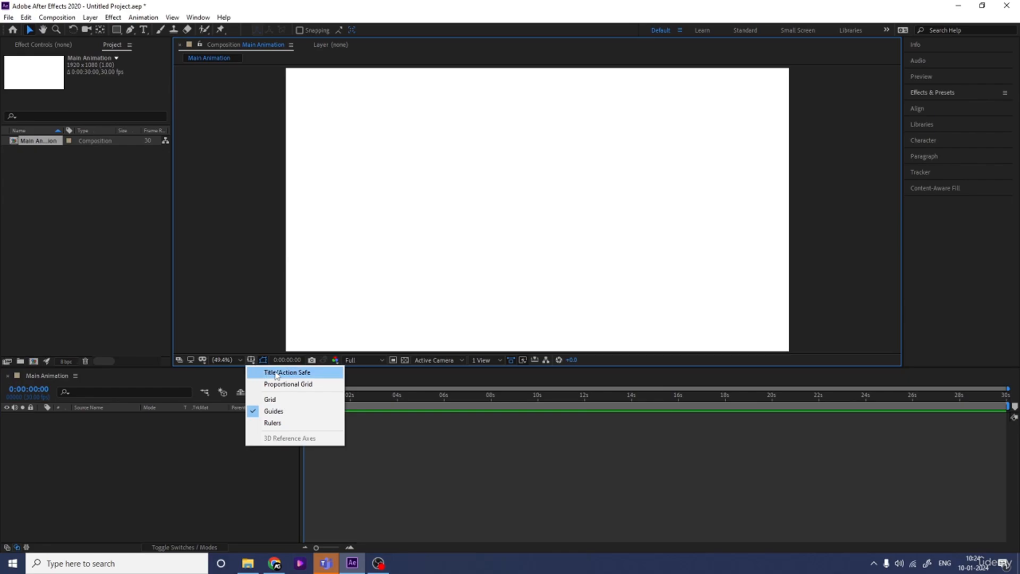
left_click(261, 372)
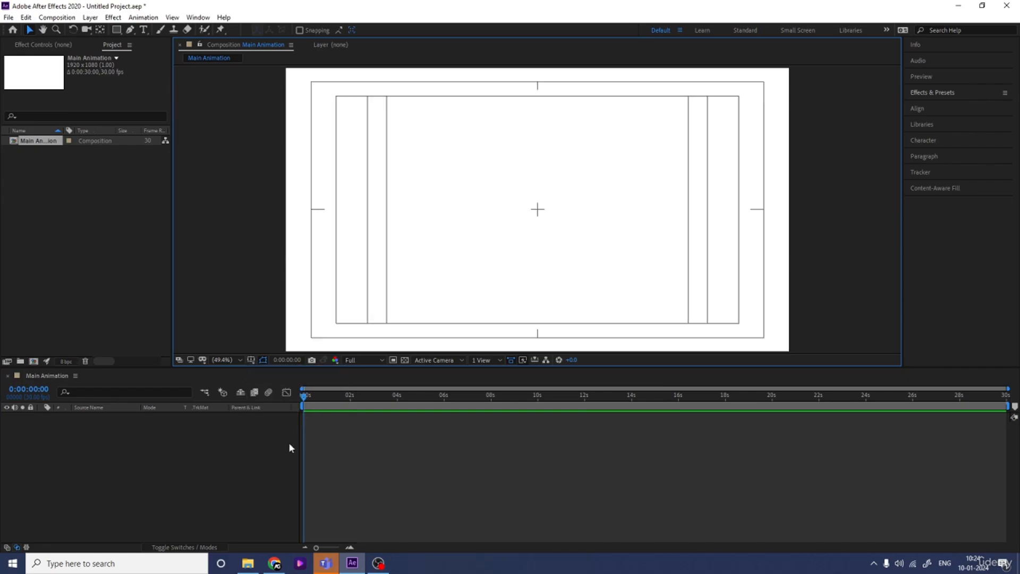
Step: Create a second composition named "Circle" with a width and height of 500 px
key("ctrl+k")
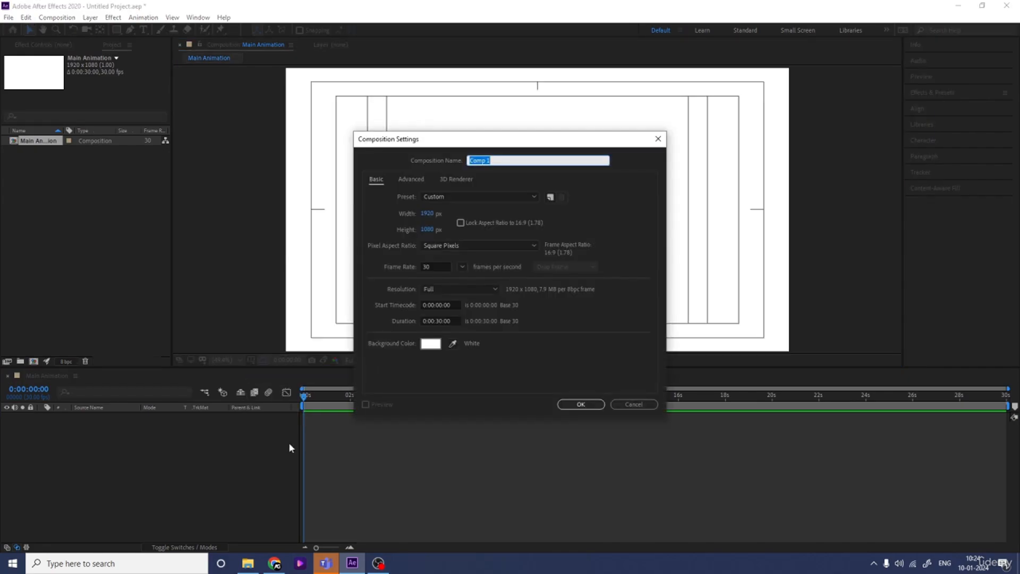
type("50")
type("Circle")
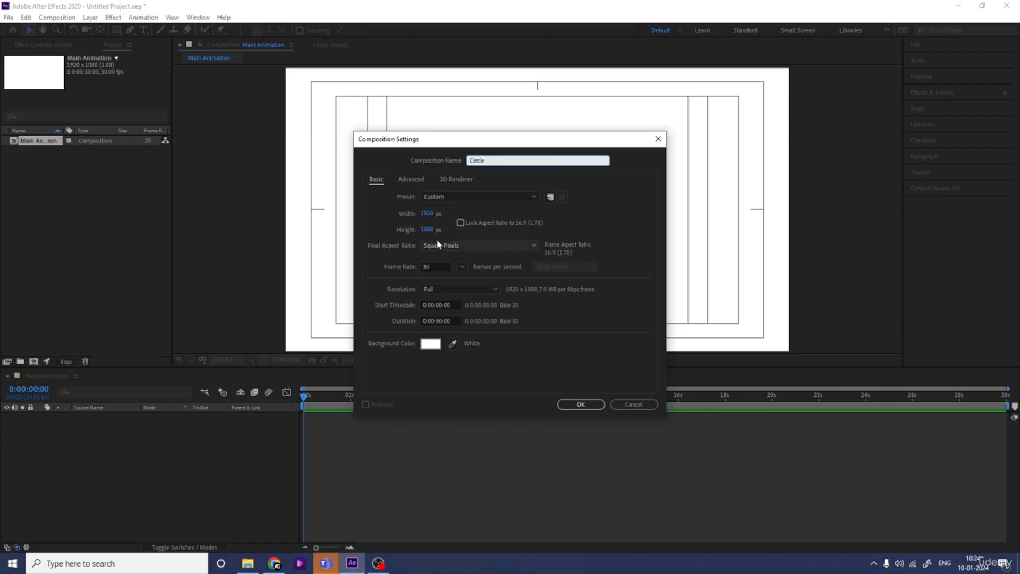
left_click(429, 213)
type("500")
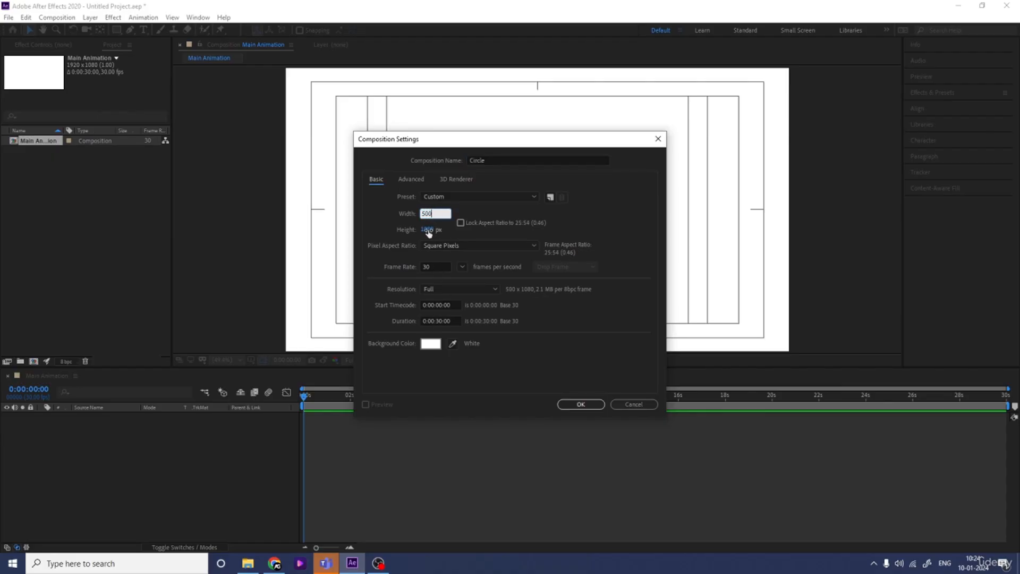
key("Tab")
type("500")
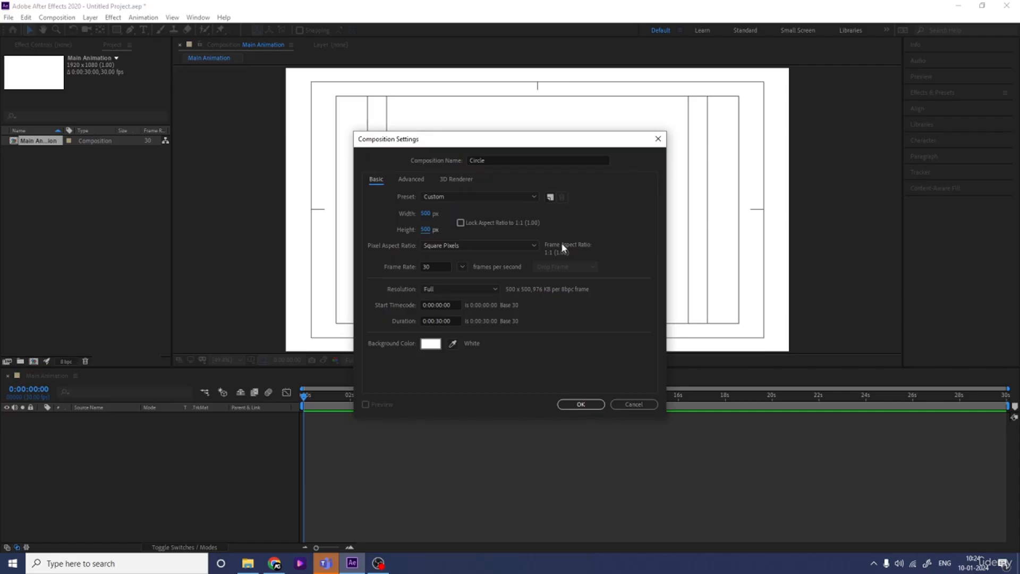
left_click(574, 404)
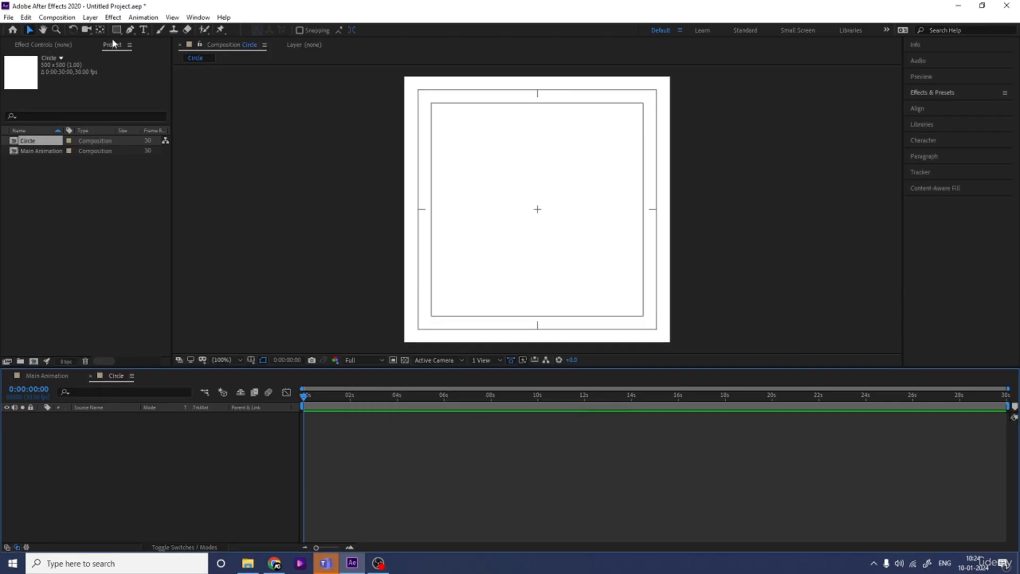
Step: Add an ellipse shape layer filling the whole Circle composition, with a light grey E9E9E9 fill
left_click_drag(115, 29, 162, 50)
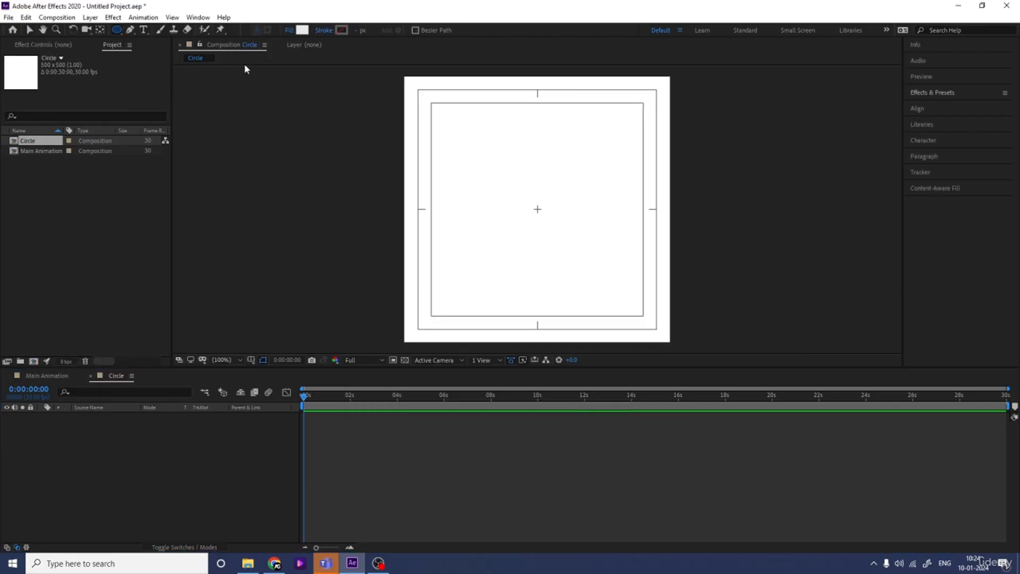
left_click(302, 30)
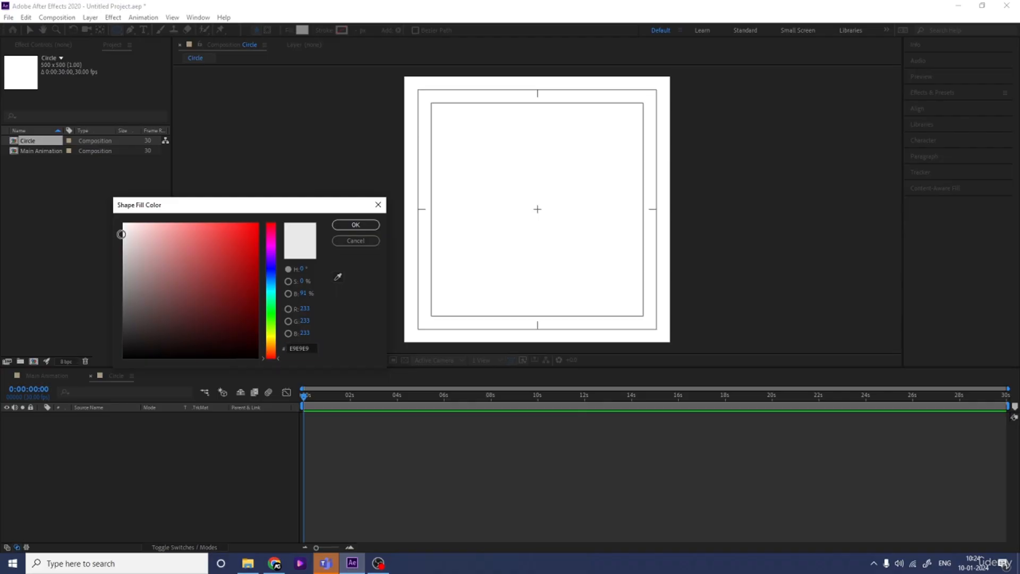
left_click(356, 225)
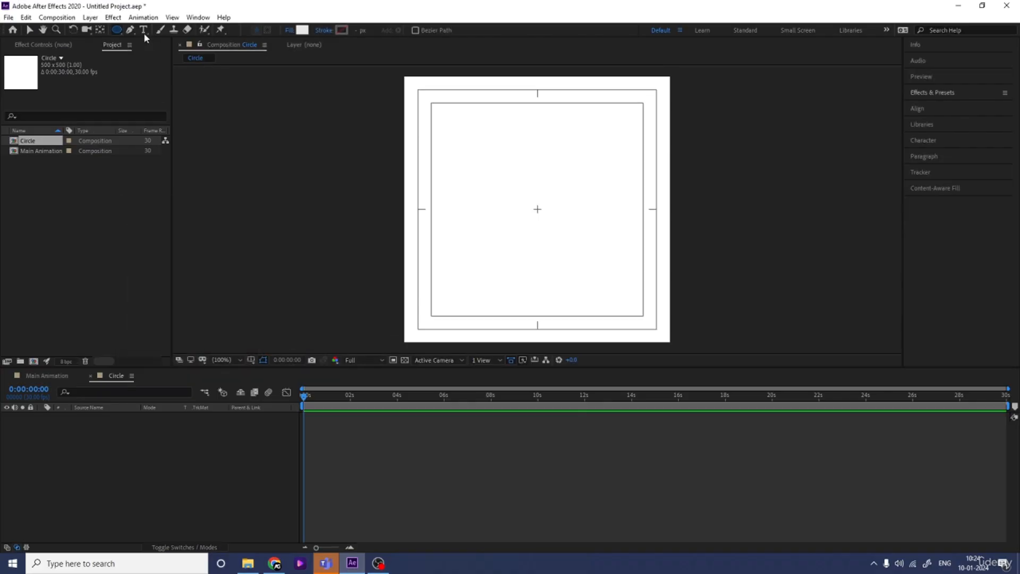
double_click(117, 29)
left_click(168, 458)
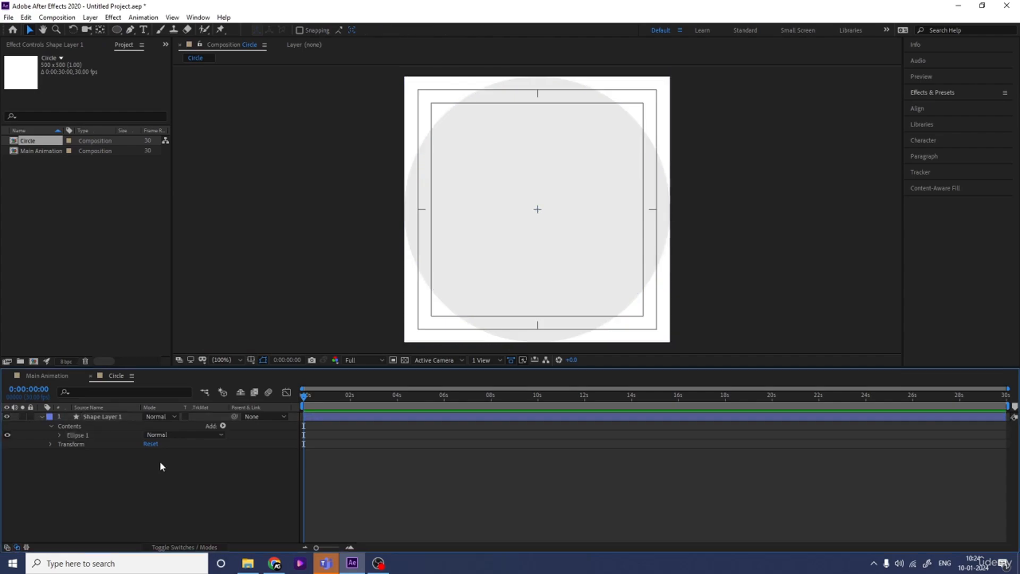
Step: Duplicate the grey circle's shape layer and change the copy's fill to black 000000
left_click(112, 417)
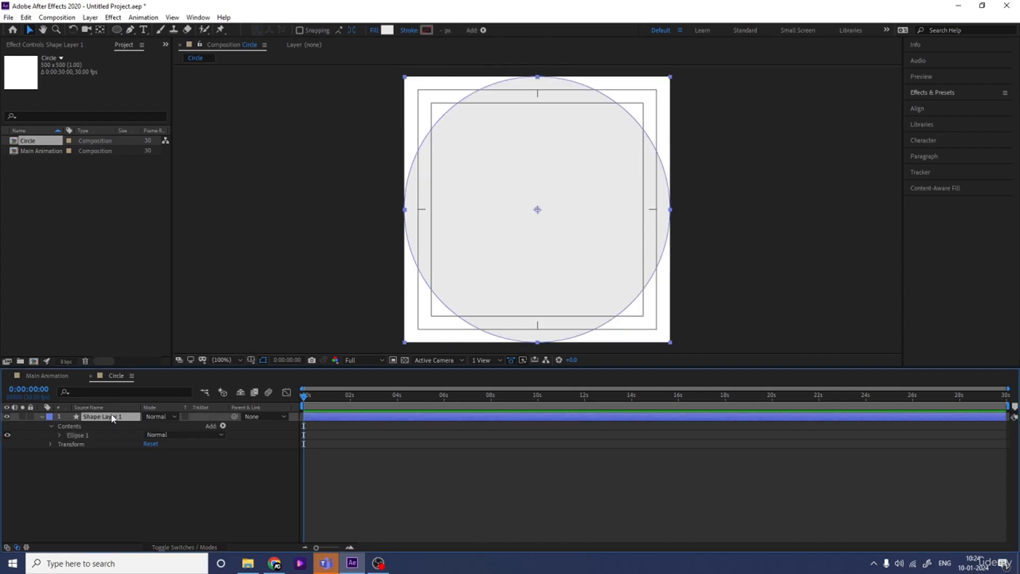
key("ctrl+d")
left_click(388, 30)
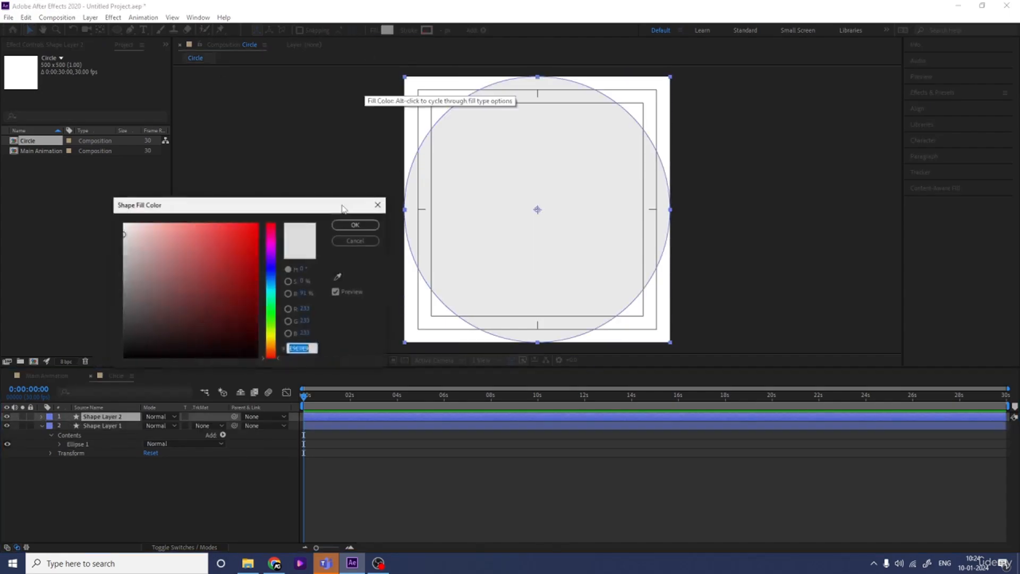
left_click_drag(197, 302, 24, 446)
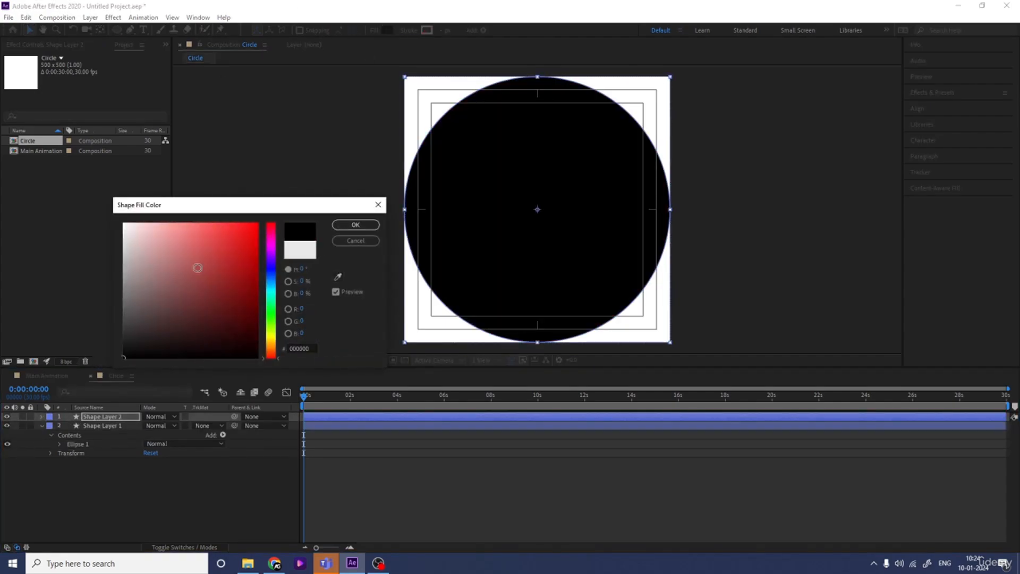
left_click(356, 224)
Step: Scale the black circle layer to 90%
key("s")
left_click(159, 426)
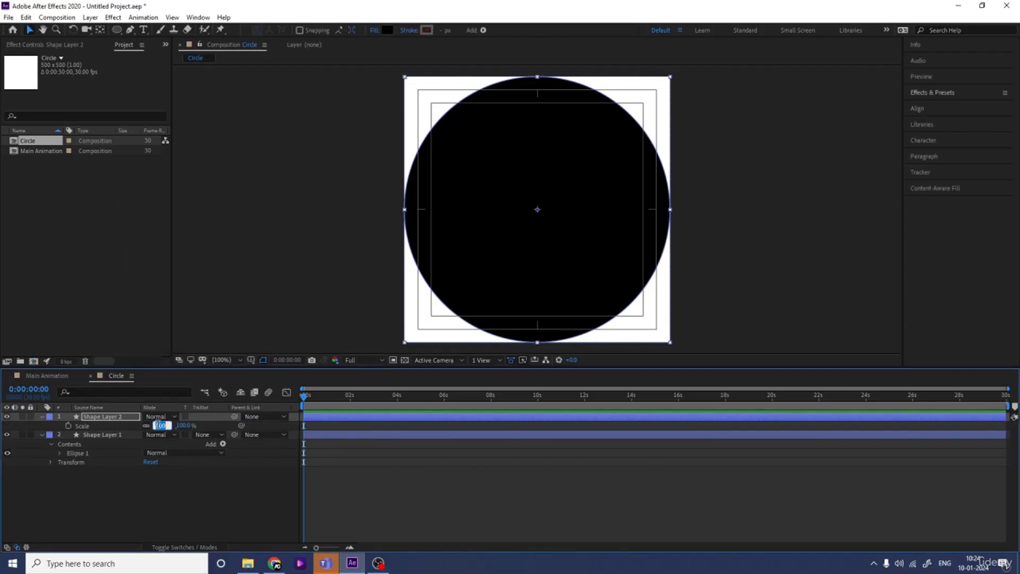
type("90")
key("Return")
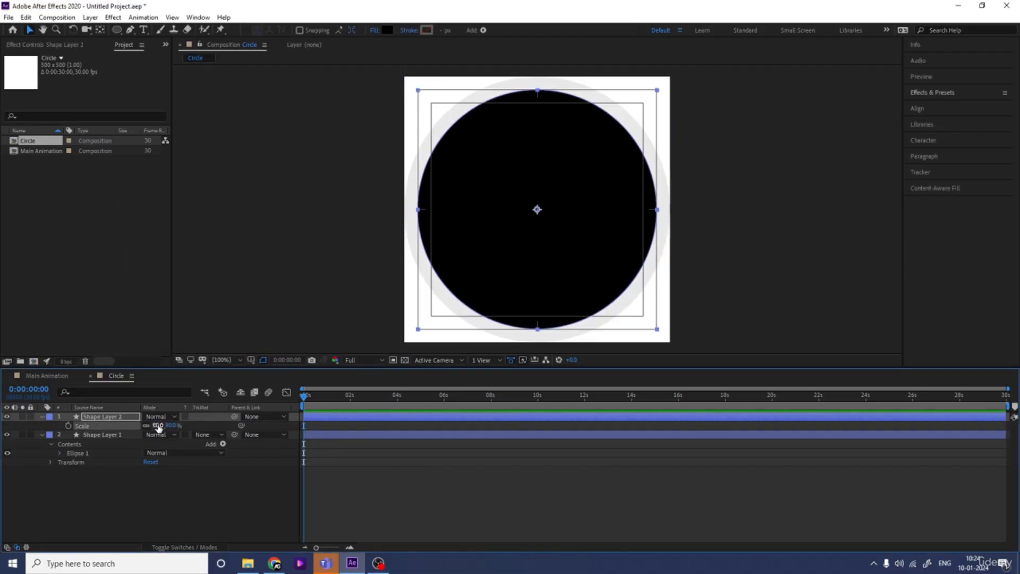
Step: Try the black circle layer at 95% scale and set it back to 90%
left_click(159, 425)
key("Return")
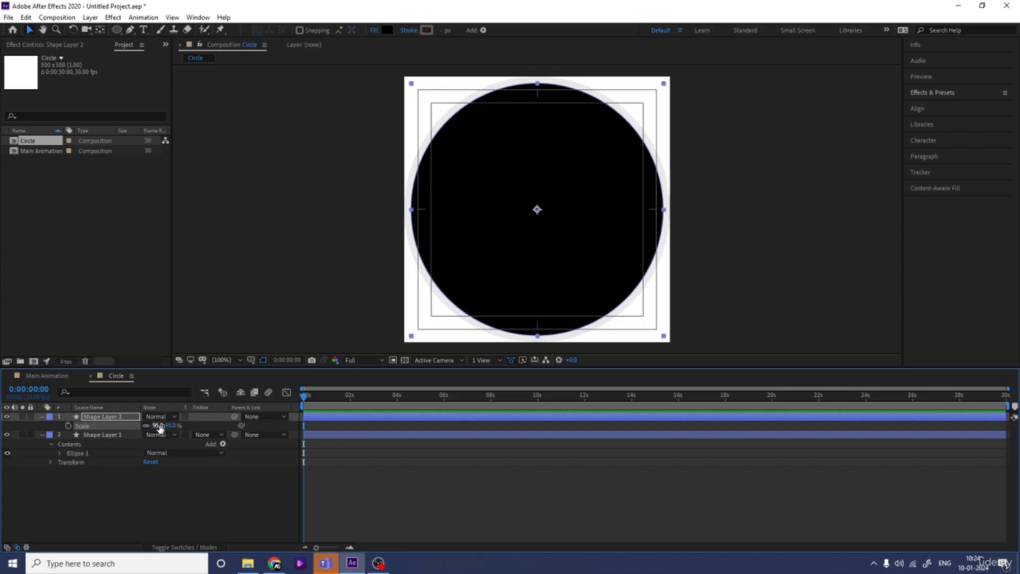
left_click(159, 425)
type("90")
key("Return")
Step: Add a rectangle shape layer covering the whole composition, with no other layer selected, and rename it "mask"
left_click(162, 494)
key("u")
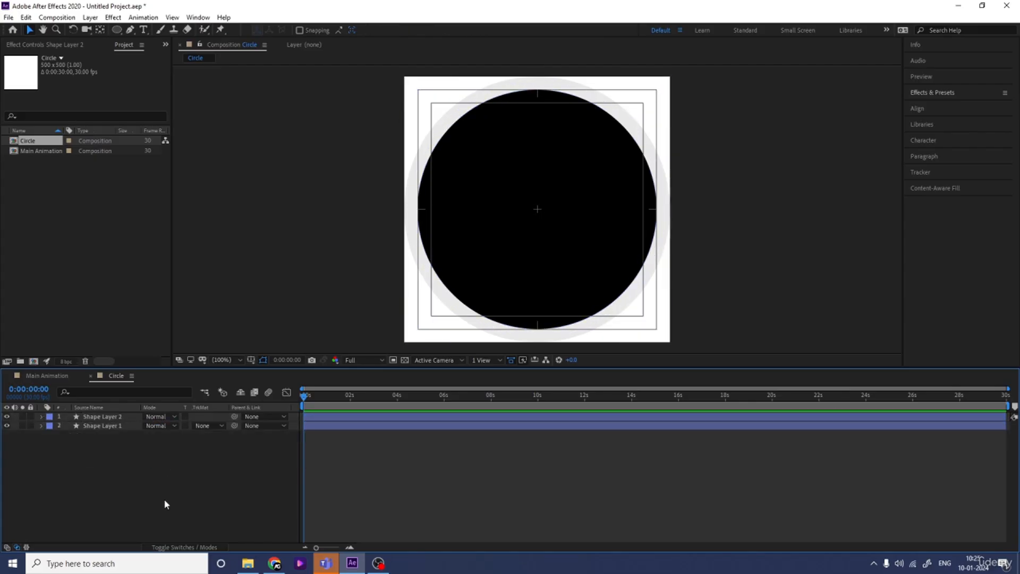
left_click_drag(116, 30, 160, 31)
double_click(117, 29)
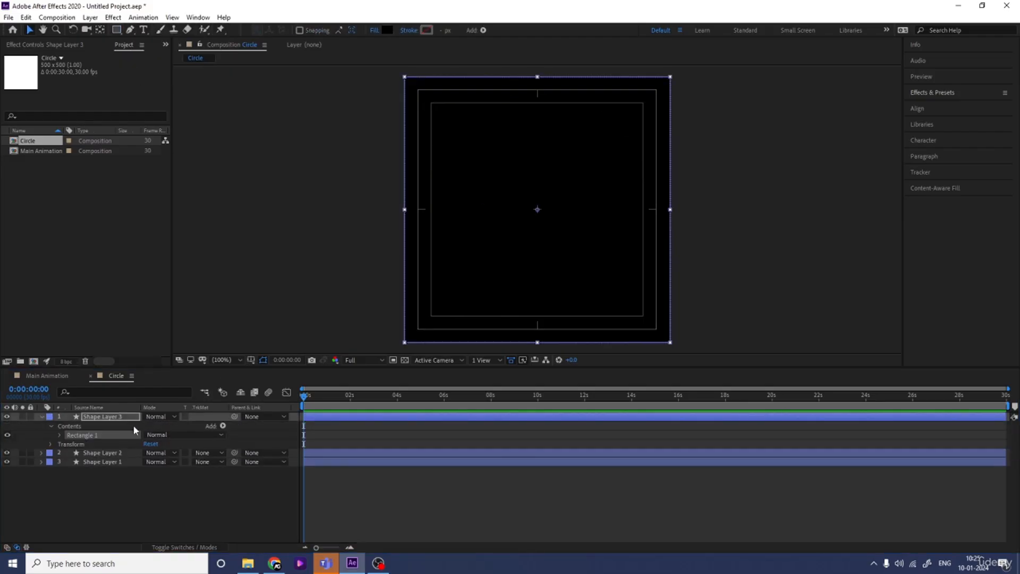
left_click(120, 418)
key("Return")
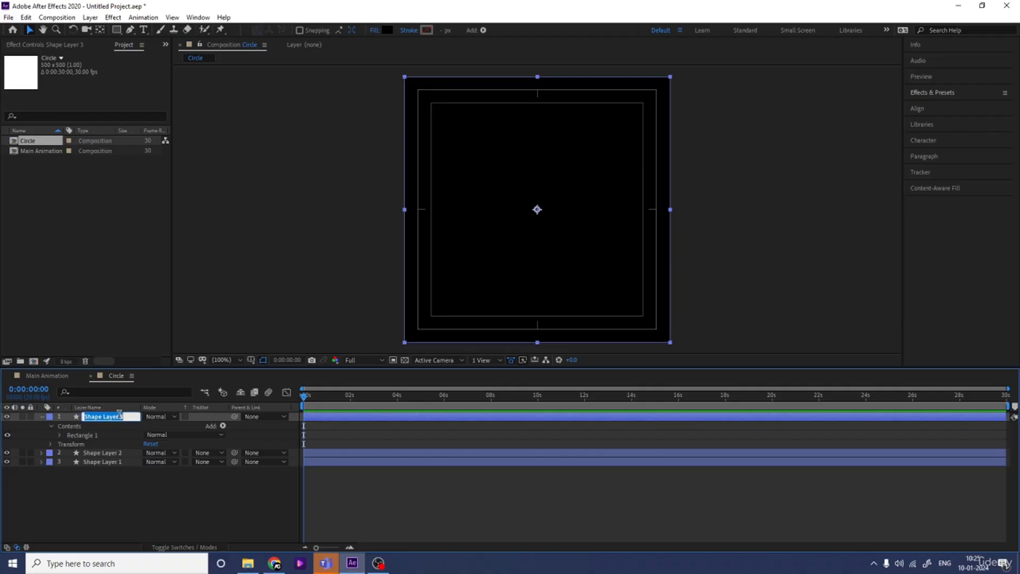
type("mask")
key("Return")
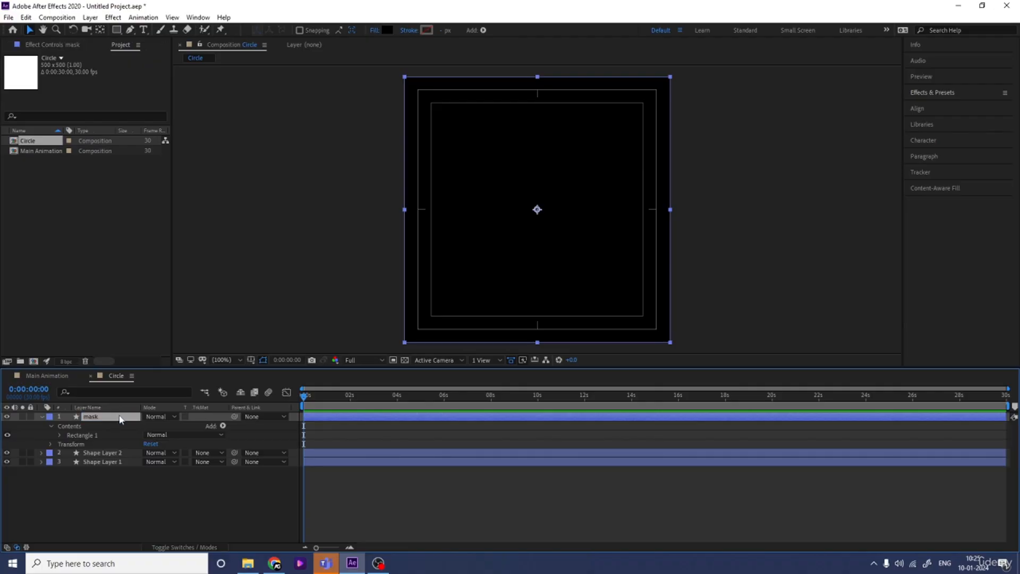
Step: Unlink the mask layer's scale proportions and enlarge it to about 150% wide by 142% high
key("s")
left_click(146, 426)
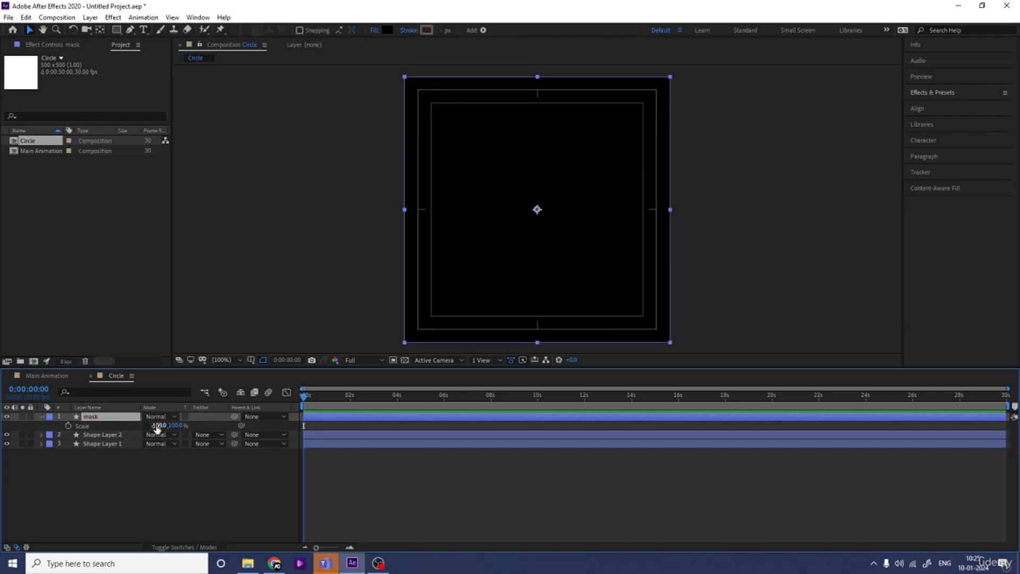
key("Num_Lock")
left_click_drag(157, 426, 190, 427)
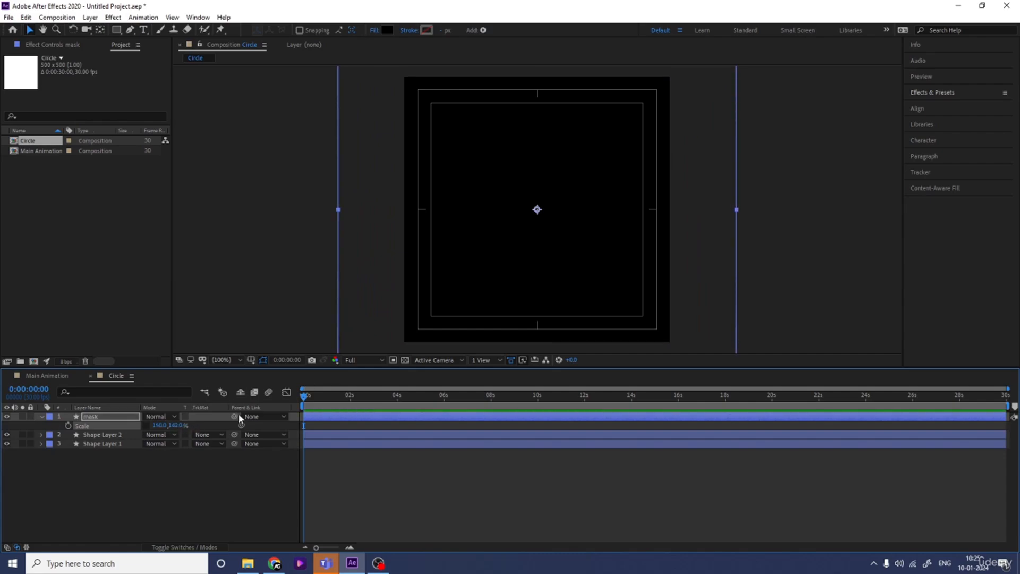
Step: Set the black circle layer's track matte to Alpha Matte "mask"
left_click(102, 434)
left_click(203, 437)
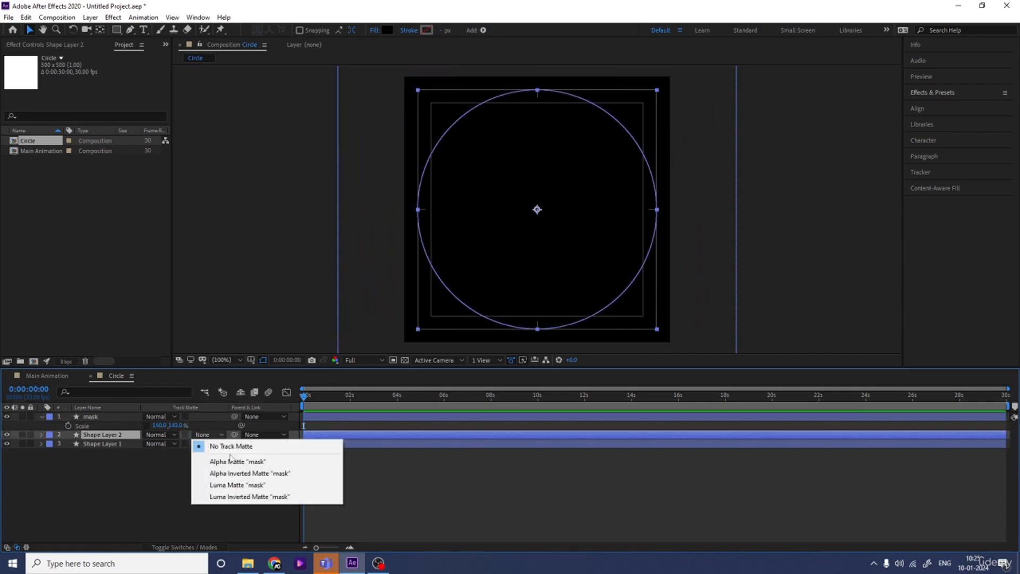
left_click(223, 460)
Step: Move the mask layer straight down until only the lowest part of the black circle shows
left_click(117, 419)
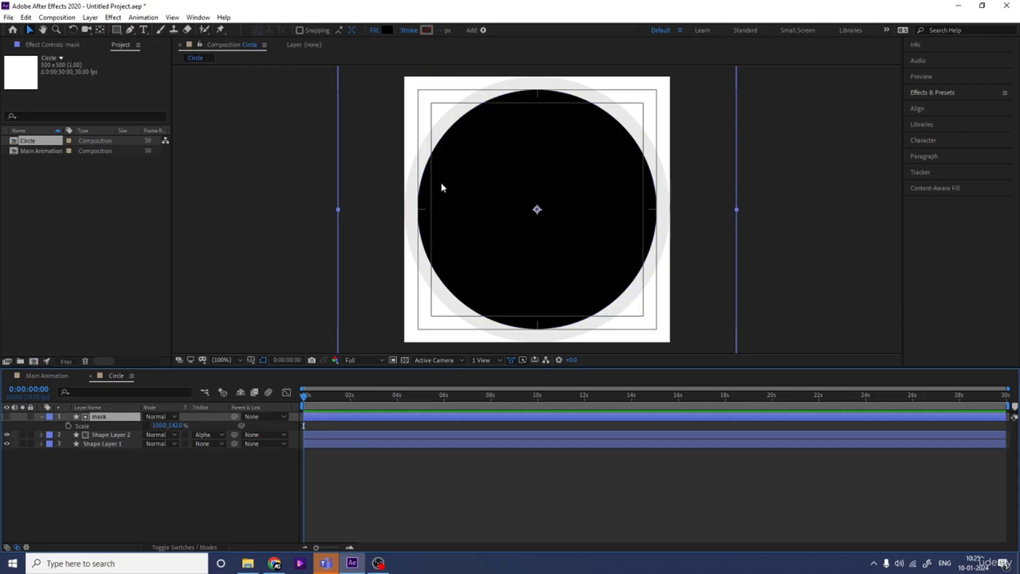
left_click_drag(482, 141, 482, 416)
left_click_drag(463, 330, 463, 320)
Step: Find the Turbulent Displace effect with the search term "tur" and apply it to the mask layer
left_click(922, 93)
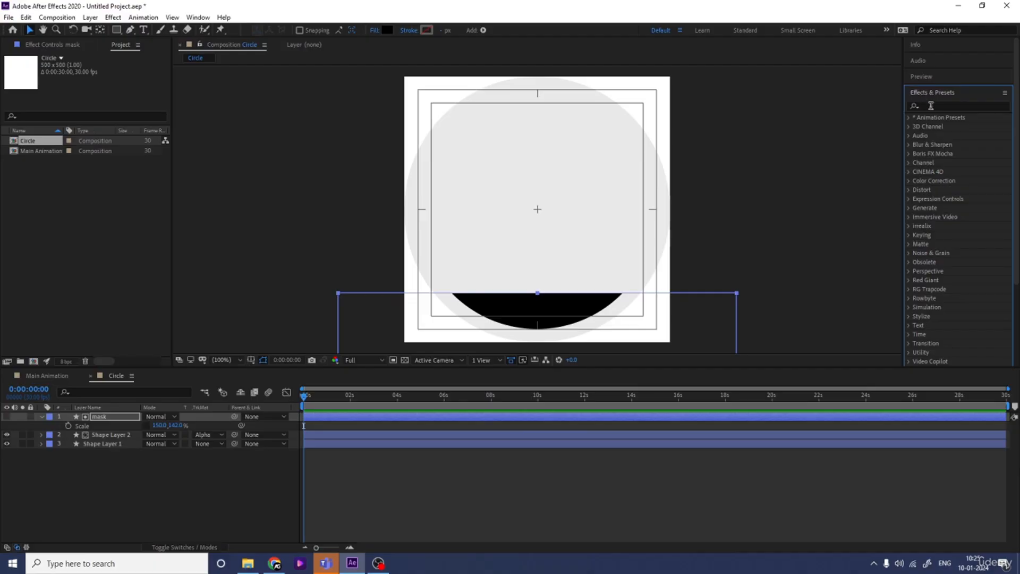
left_click(932, 106)
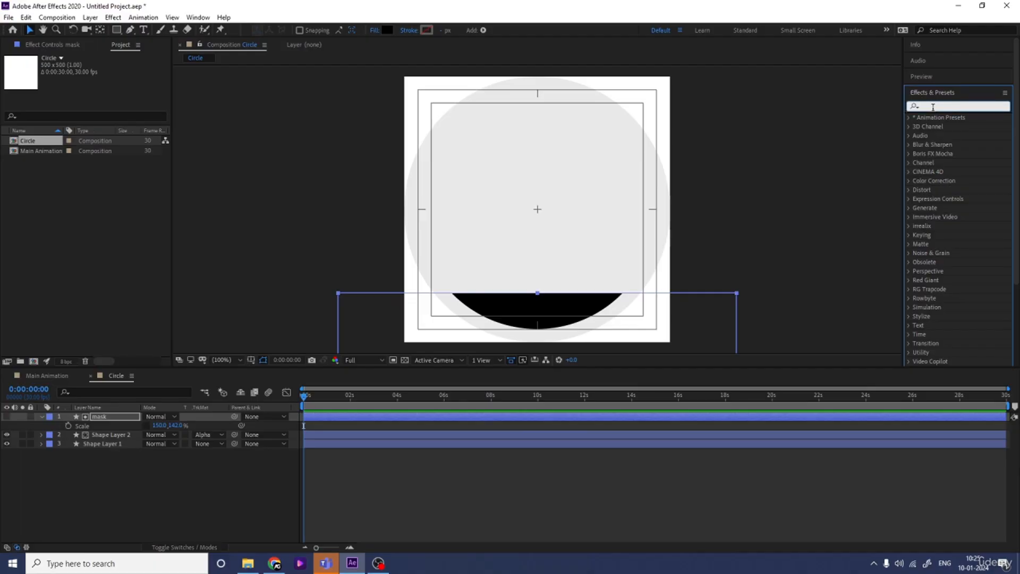
type("tur")
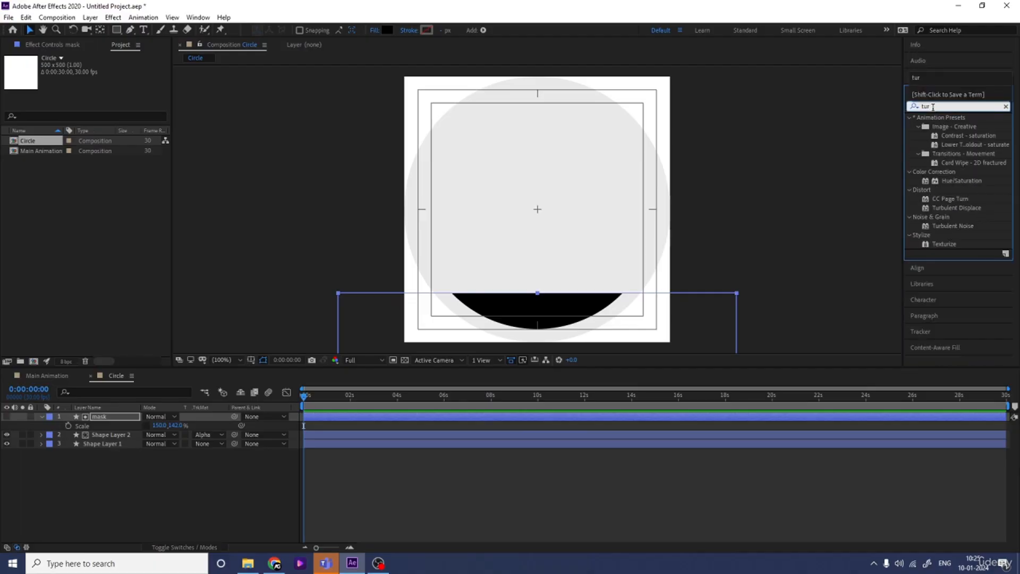
double_click(945, 209)
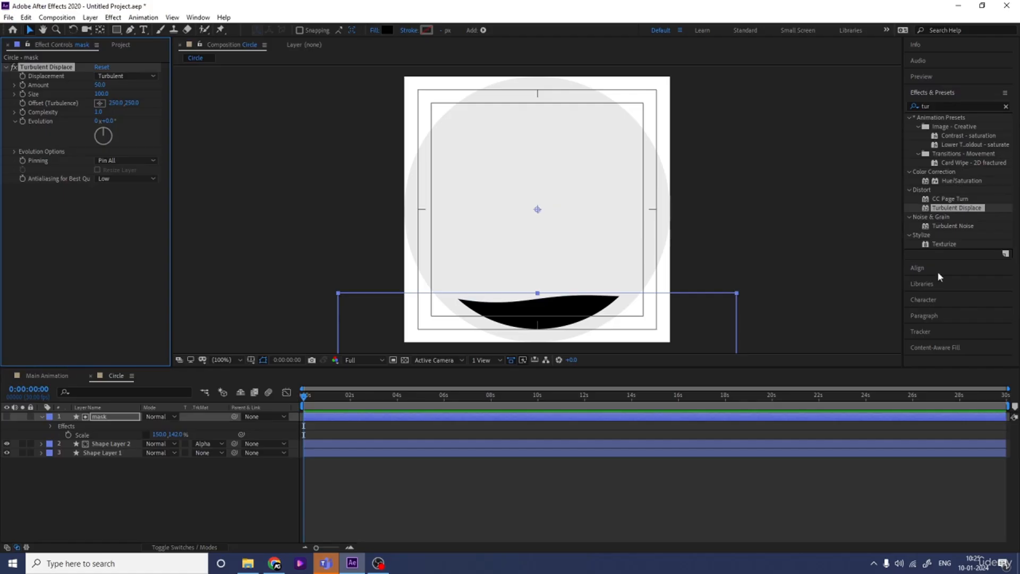
Step: Add the expression time*80 to Turbulent Displace's Evolution, collapse the mask layer's properties, and keep that layer selected
left_click(23, 122, "alt")
type("time")
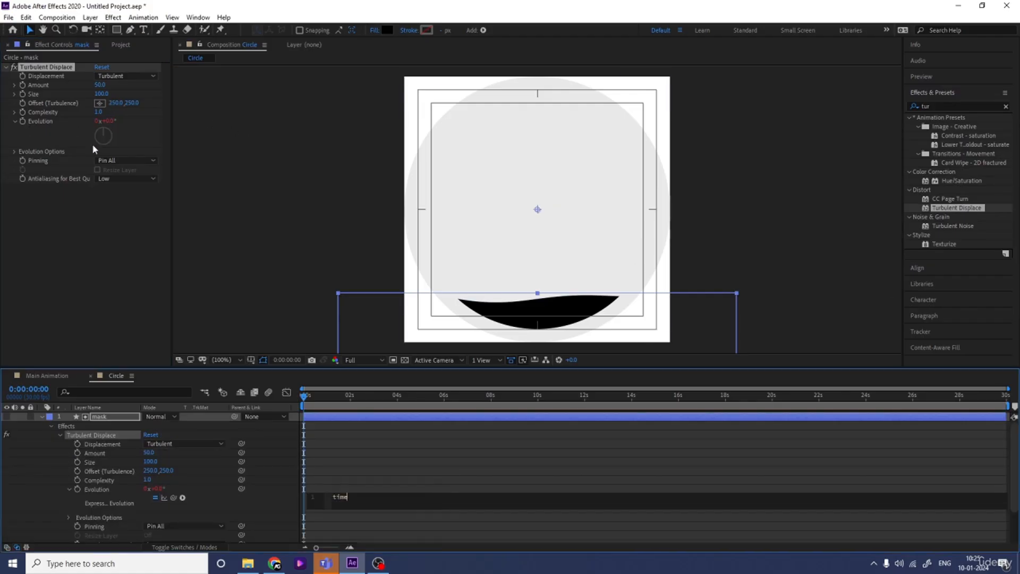
type("*")
left_click(322, 448)
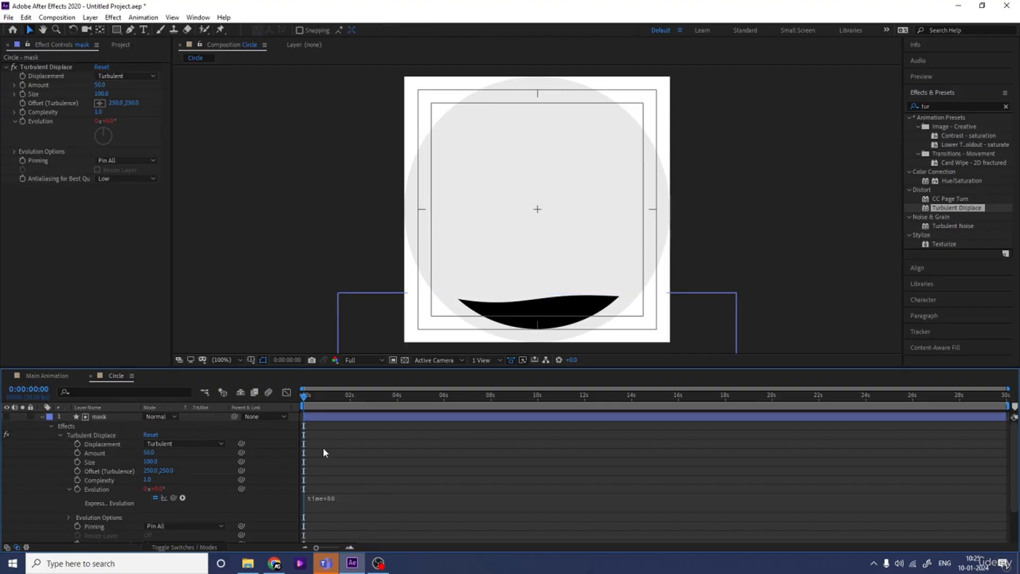
key("u")
left_click(115, 417)
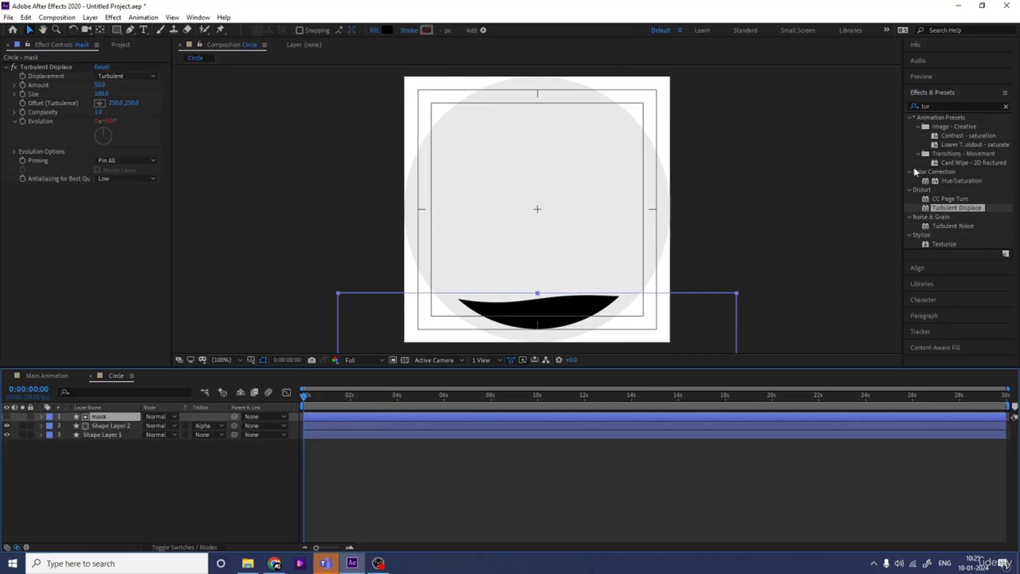
Step: Find the Wave Warp effect with the search term "wave" and apply it to the mask layer
left_click(951, 106)
type("wav")
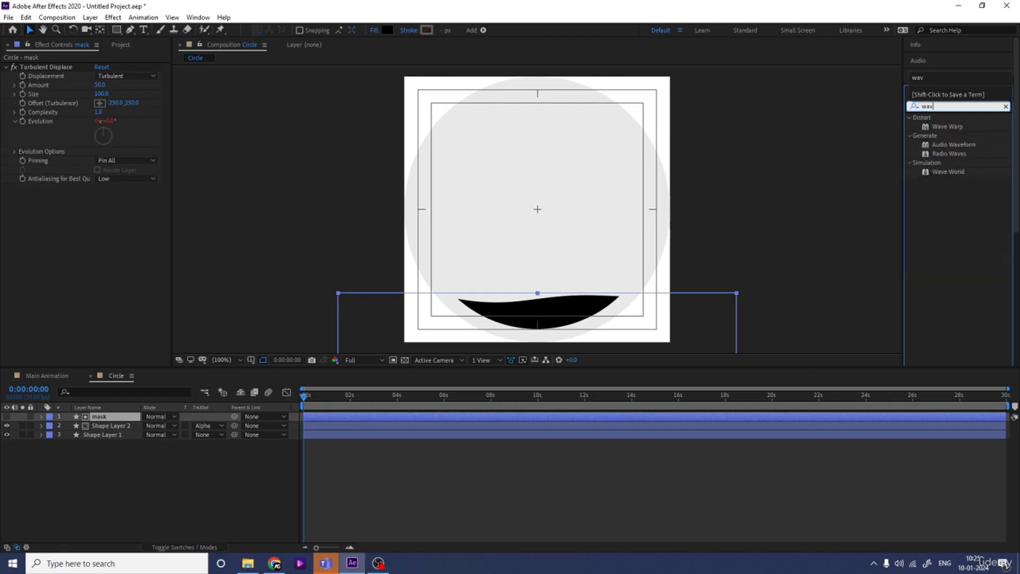
type("e")
double_click(950, 126)
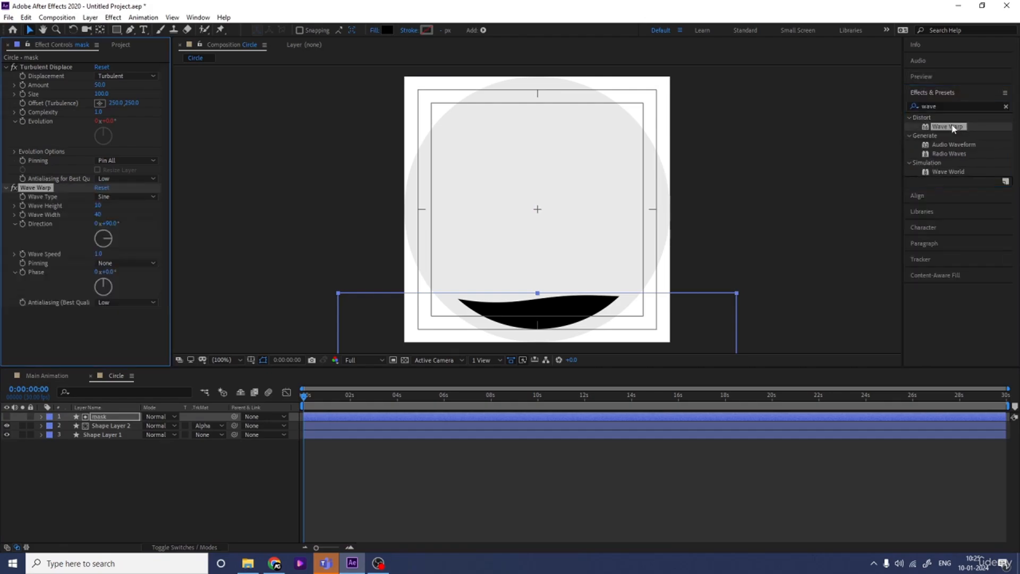
Step: Set Wave Warp's Wave Width to 150 and preview the wavy edge
left_click_drag(101, 215, 718, 226)
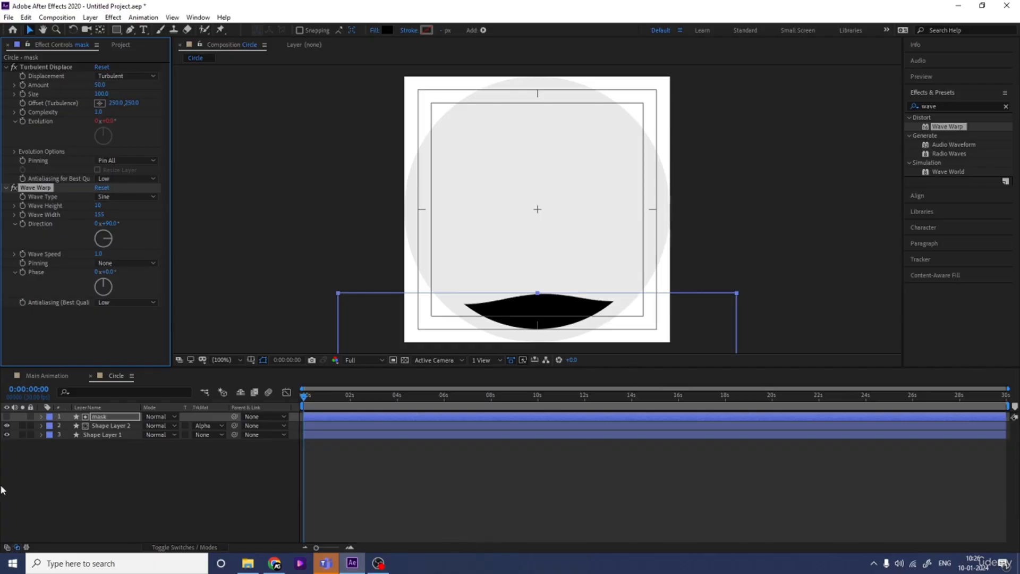
left_click(101, 215)
type("1")
key("Return")
key("space")
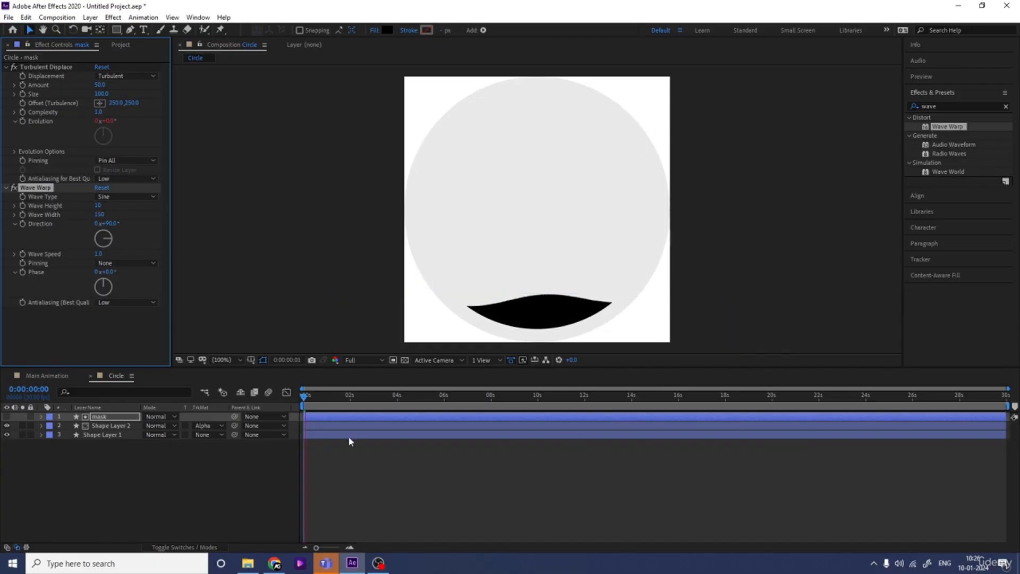
key("space")
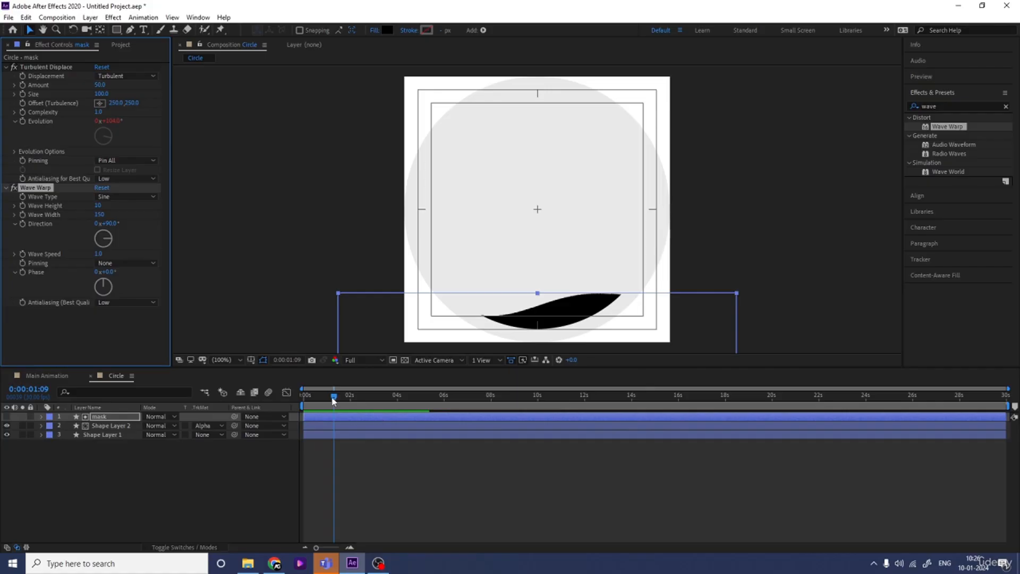
Step: Lower the mask layer to Position 250, 848 so the black fill is hidden, and keyframe its Position at 0 seconds
left_click(100, 425)
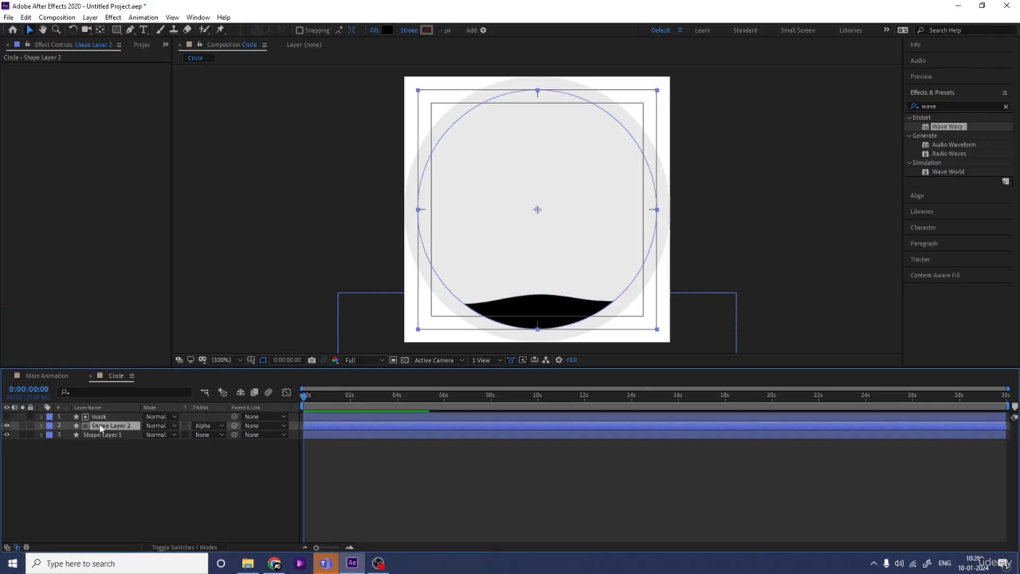
left_click(100, 417)
key("p")
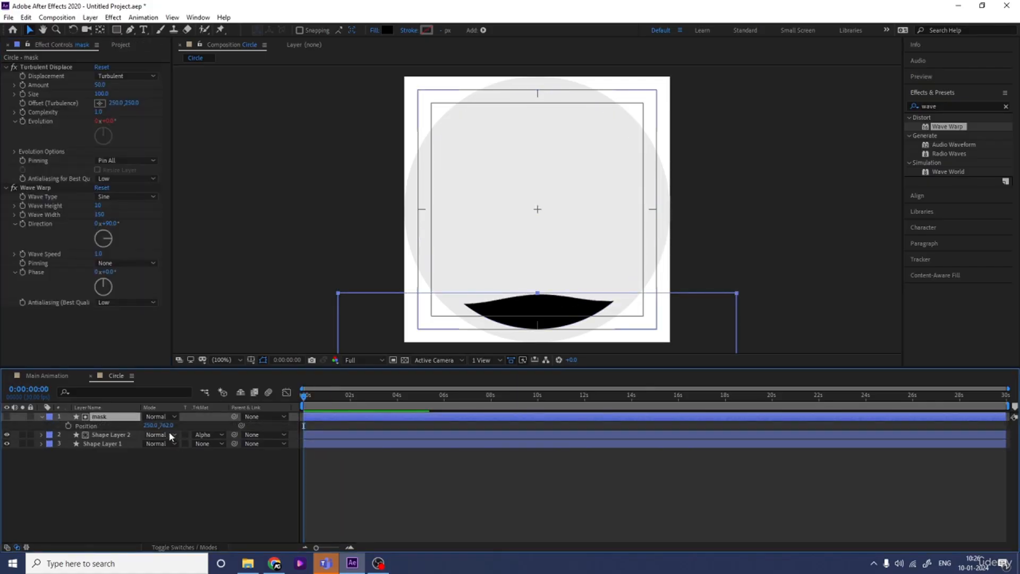
left_click_drag(166, 426, 203, 437)
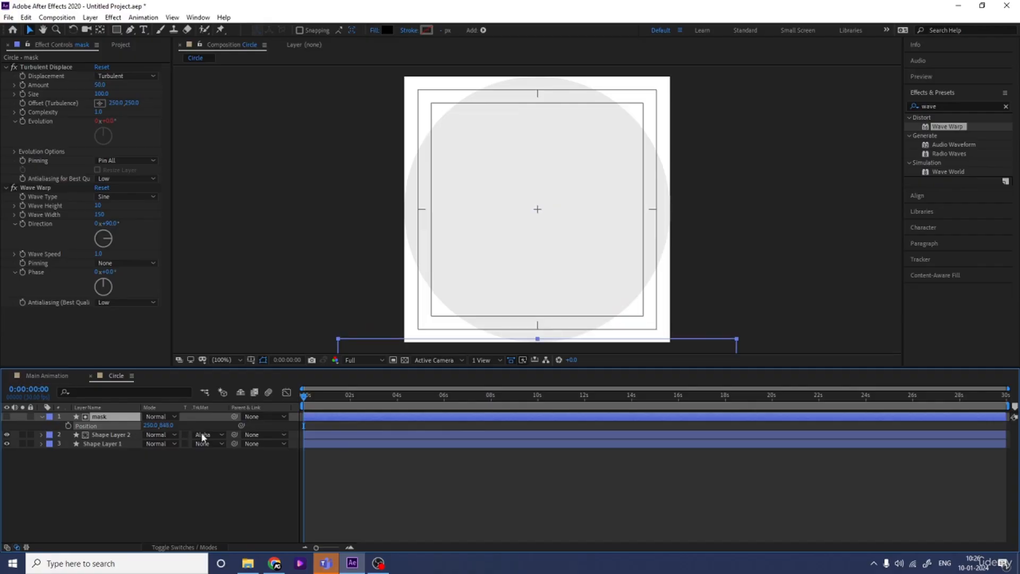
left_click(68, 425)
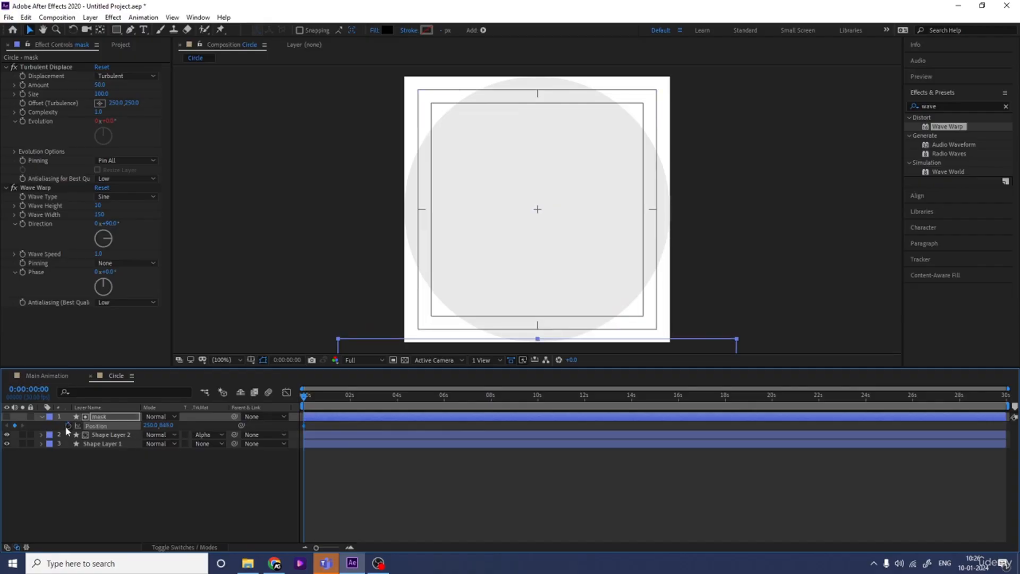
Step: At 2 seconds, raise the mask layer vertically until it reveals the whole black circle, and preview the fill animation
left_click(350, 402)
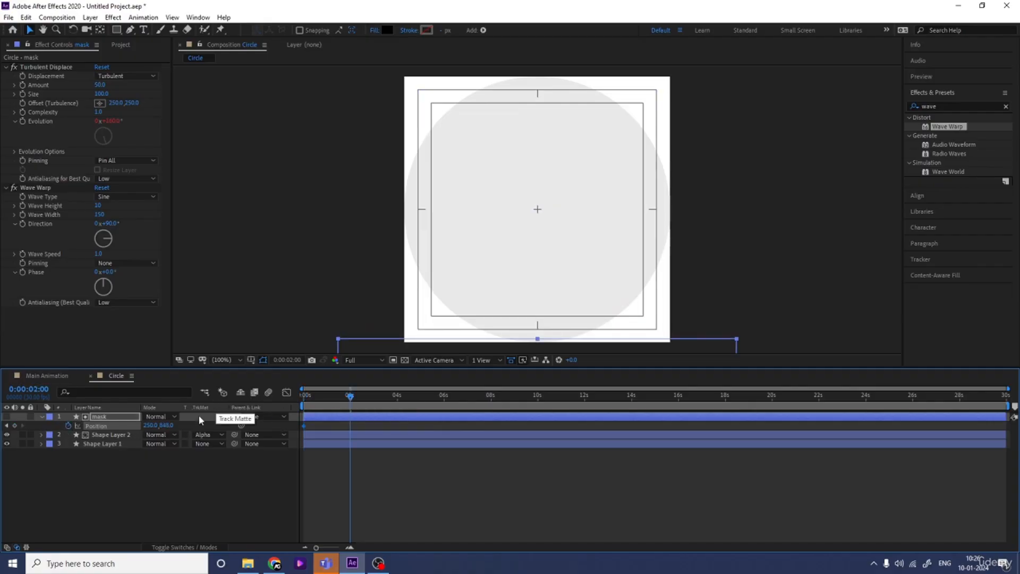
left_click_drag(162, 425, 64, 415)
left_click_drag(525, 256, 532, 163)
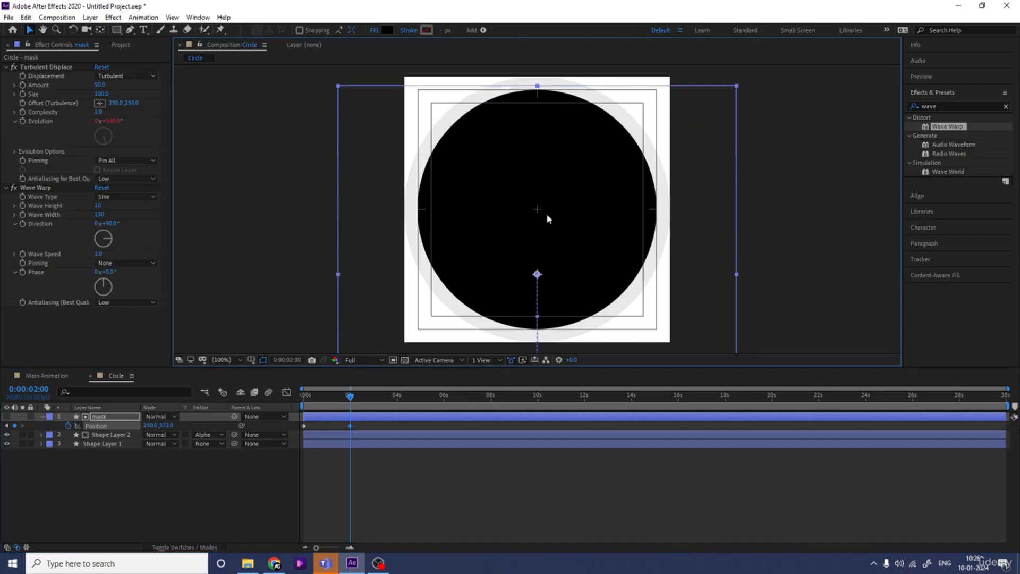
left_click_drag(547, 215, 547, 208)
key("space")
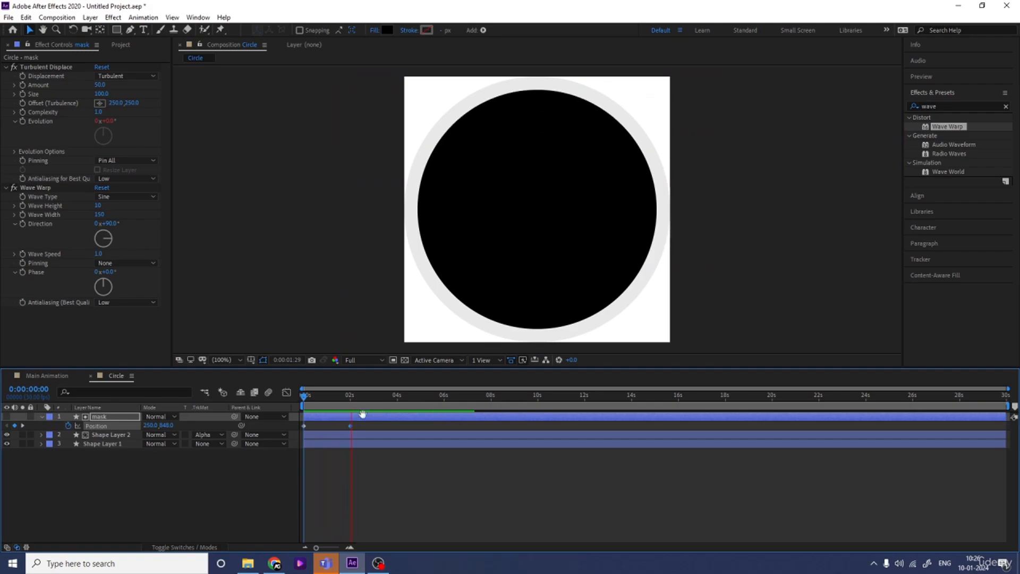
key("space")
Step: Move the mask layer's second Position keyframe to 3 seconds and preview the slower fill
key("=")
key("Home")
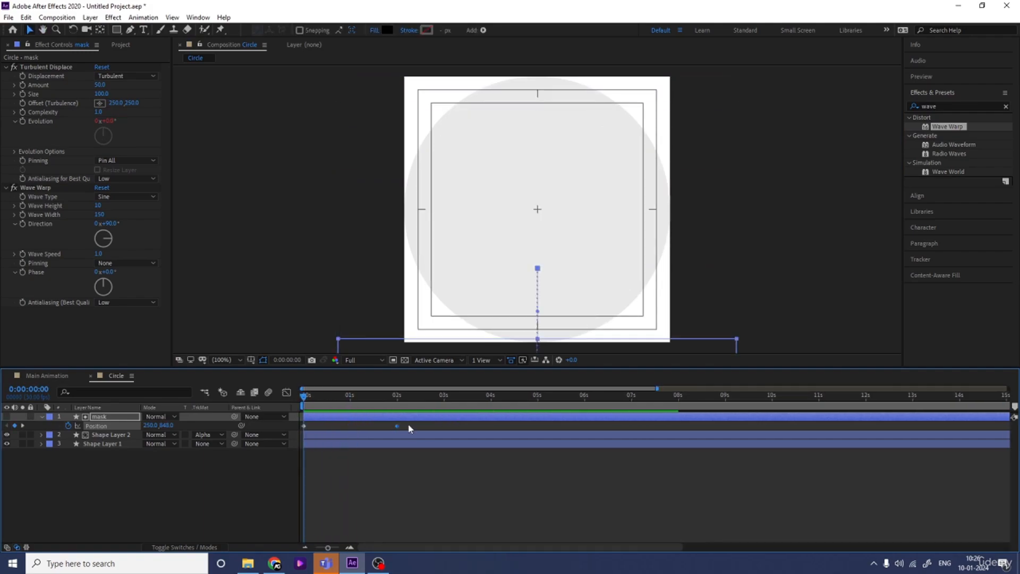
left_click_drag(397, 426, 445, 426)
key("space")
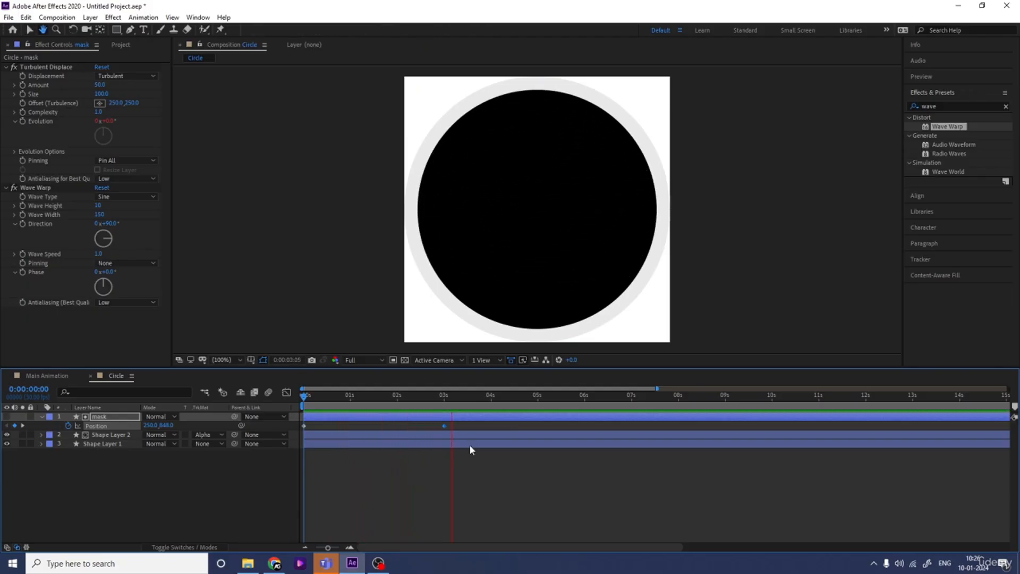
key("space")
key("Home")
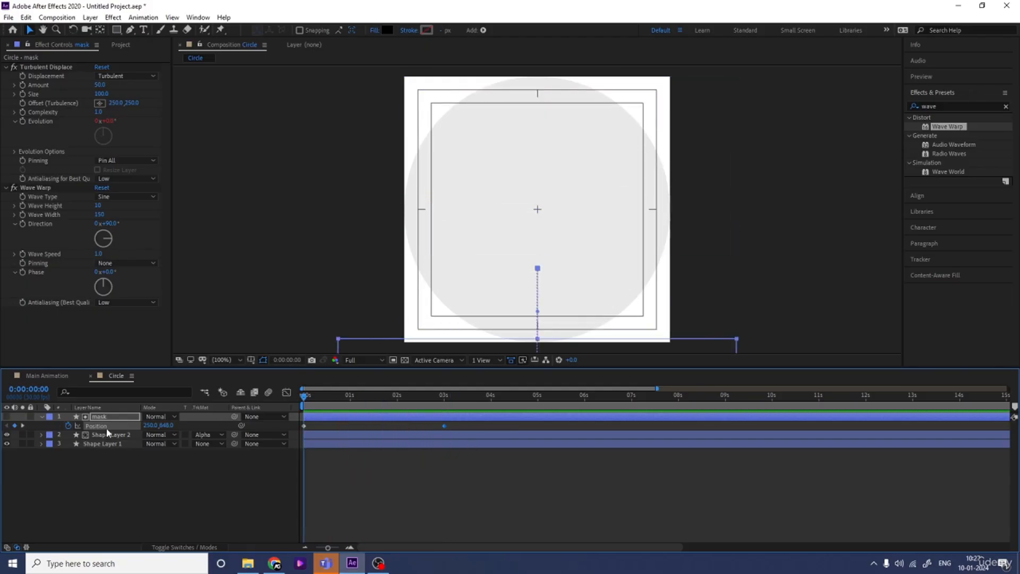
Step: Pre-compose the mask layer and Shape Layer 2 together as "Fill"
left_click(107, 434)
left_click(105, 417, "ctrl")
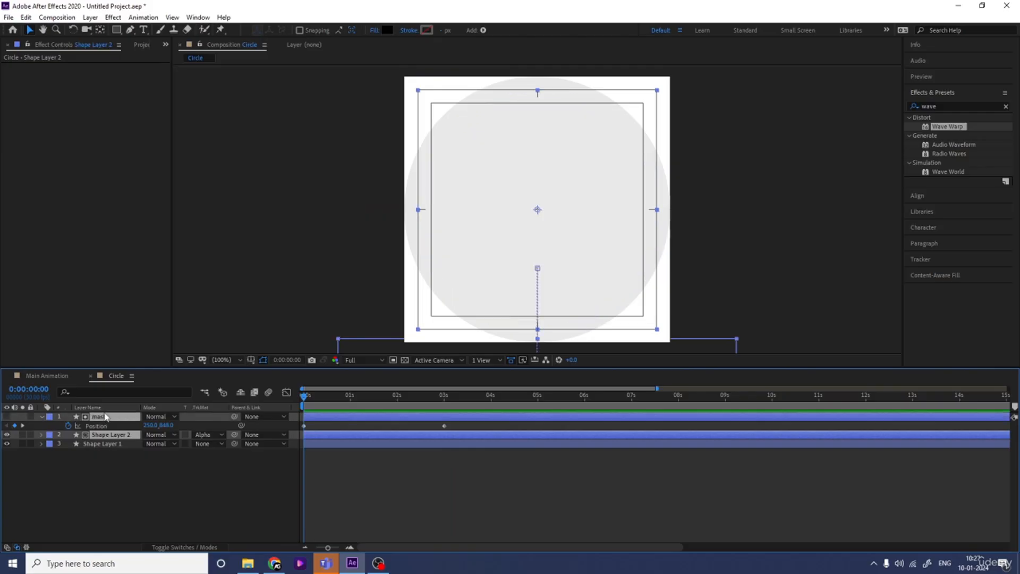
key("ctrl+shift+c")
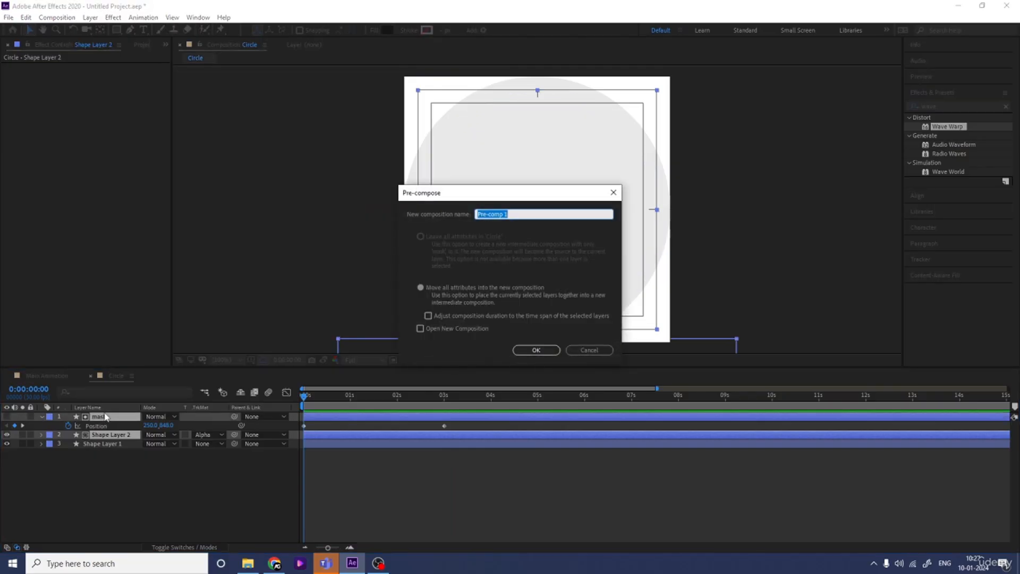
type("Fill")
key("Return")
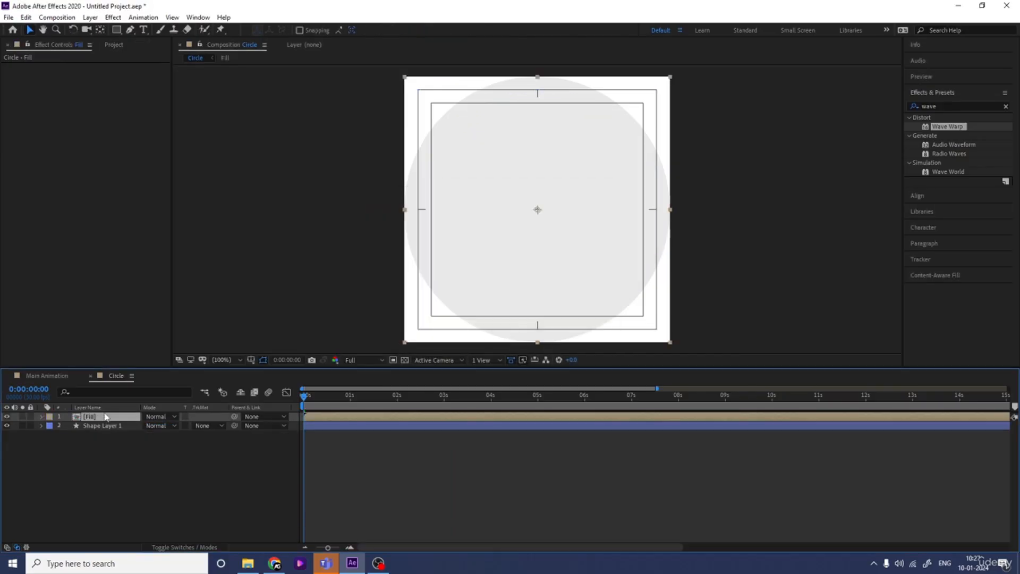
Step: Duplicate the Fill layer in the Circle composition
left_click(950, 107)
left_click(99, 471)
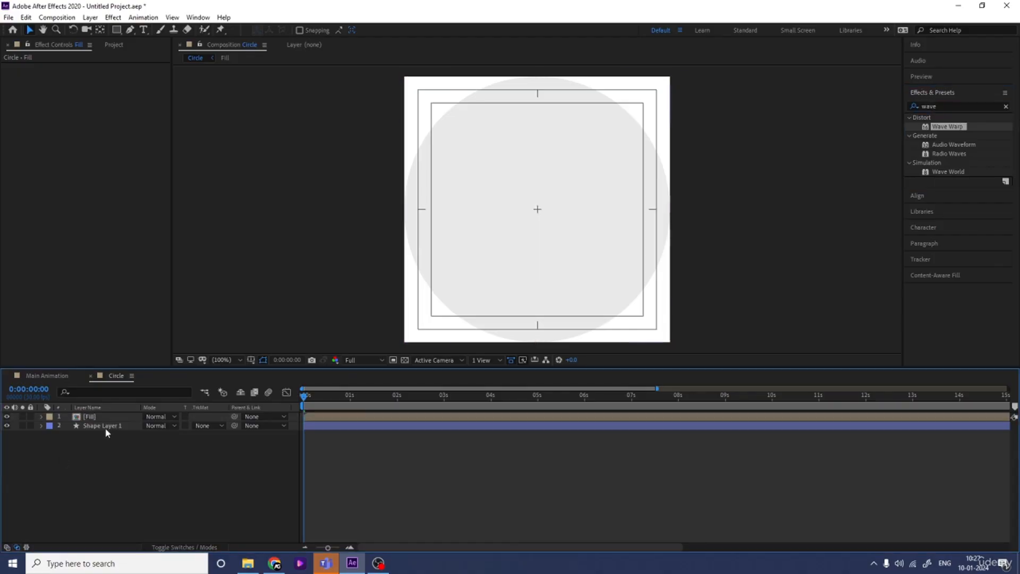
left_click(103, 420)
key("ctrl+d")
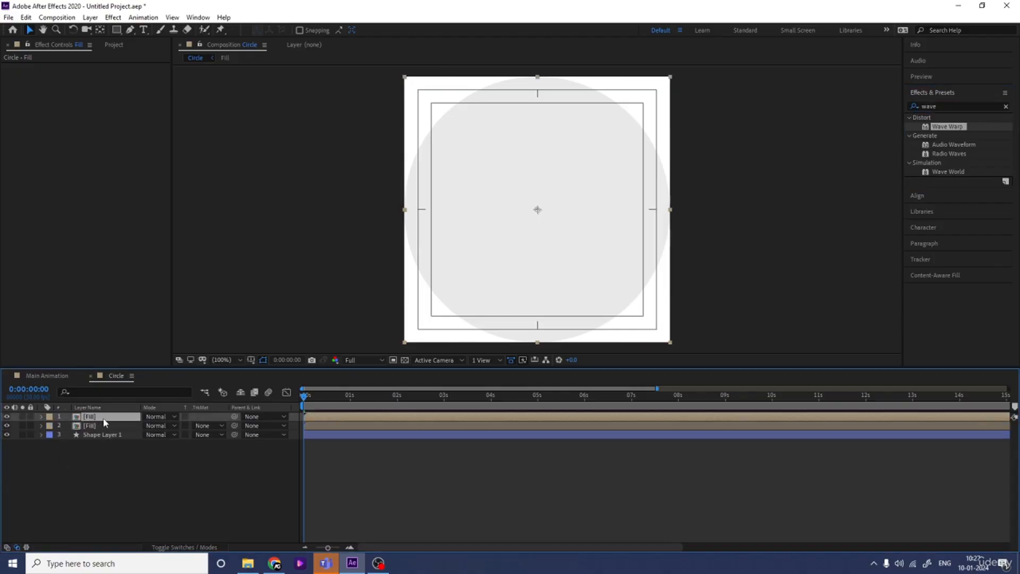
Step: Shift the upper Fill layer so it starts at 0:00:00:20
key("=")
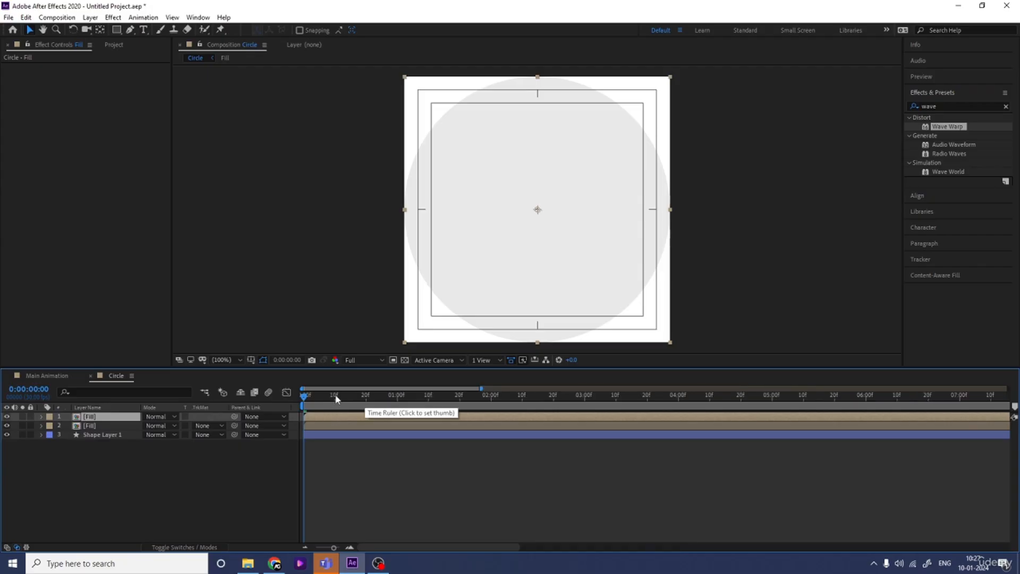
left_click(365, 397)
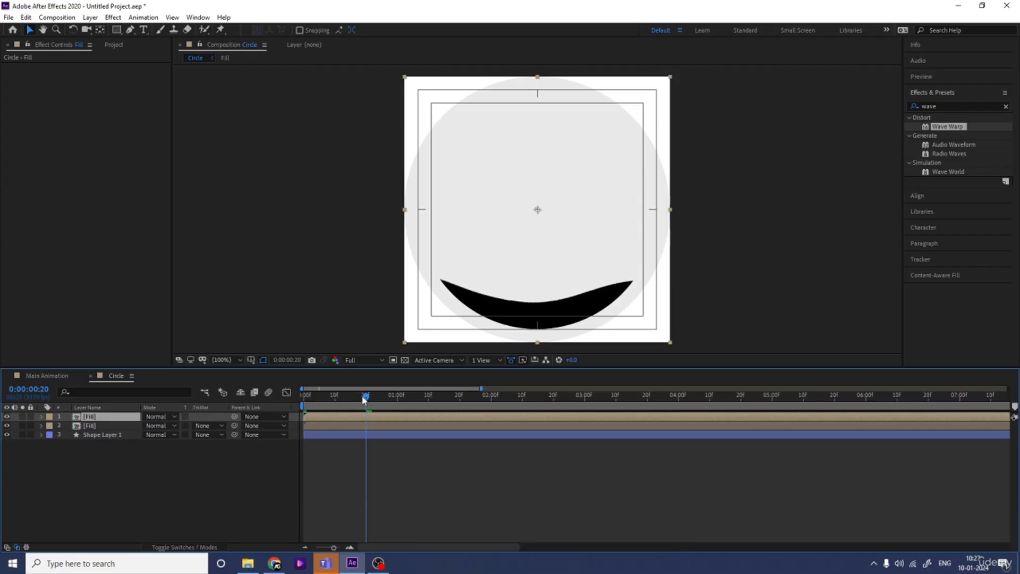
key("alt+bracketleft")
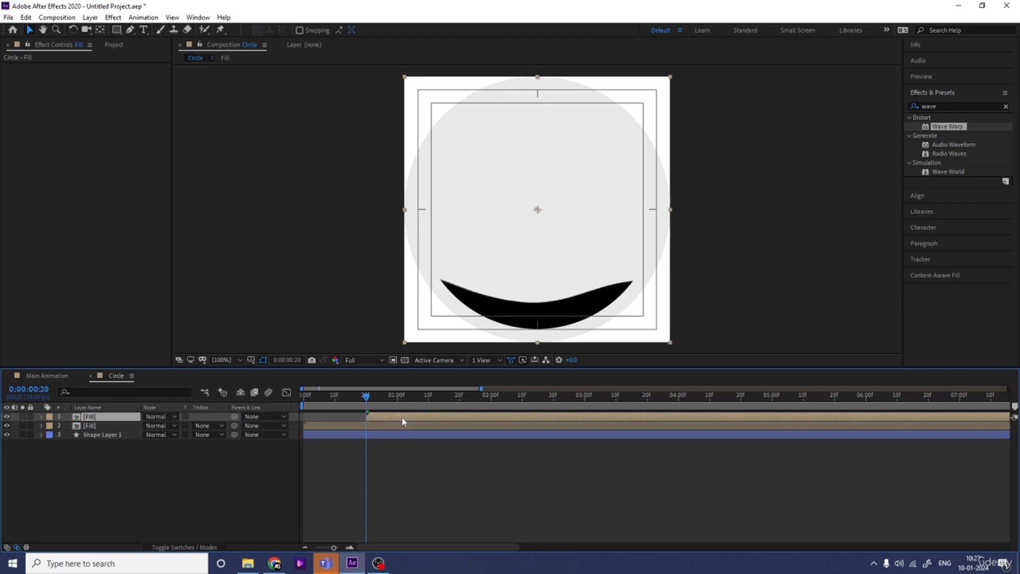
Step: Reduce the lower Fill layer's Opacity to 71% and preview the two overlapping waves
left_click(107, 425)
key("t")
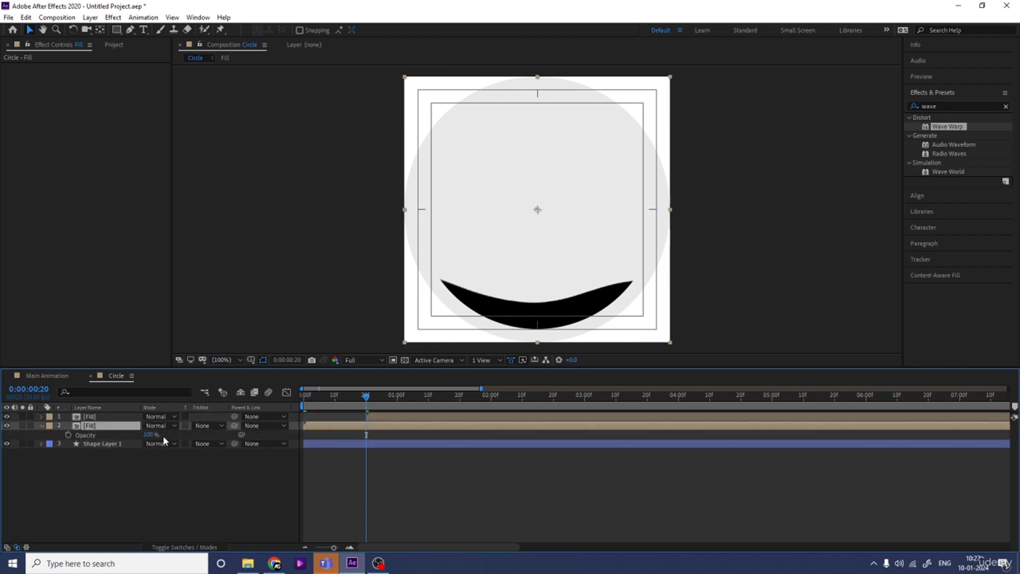
left_click_drag(151, 435, 136, 435)
key("space")
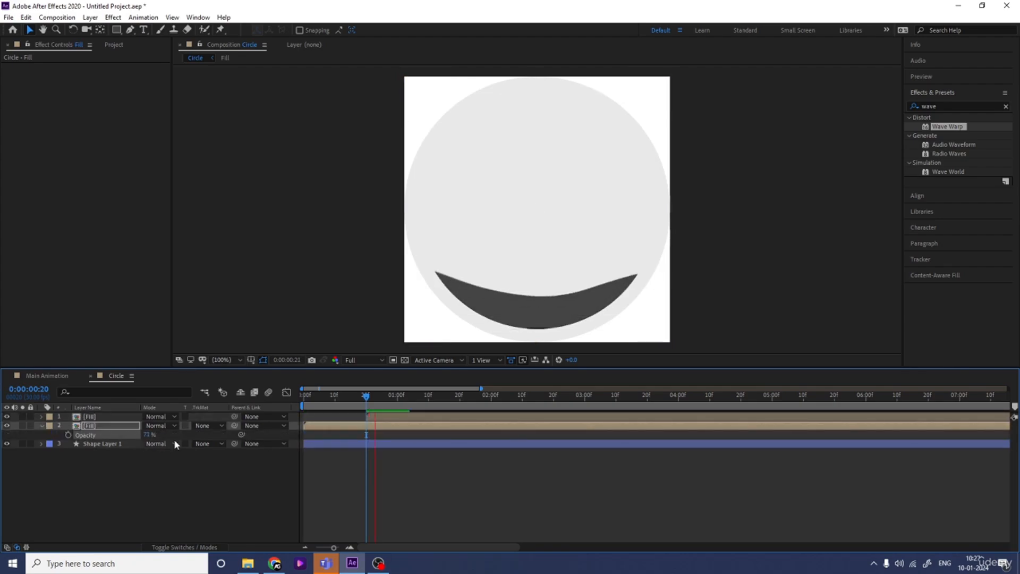
key("space")
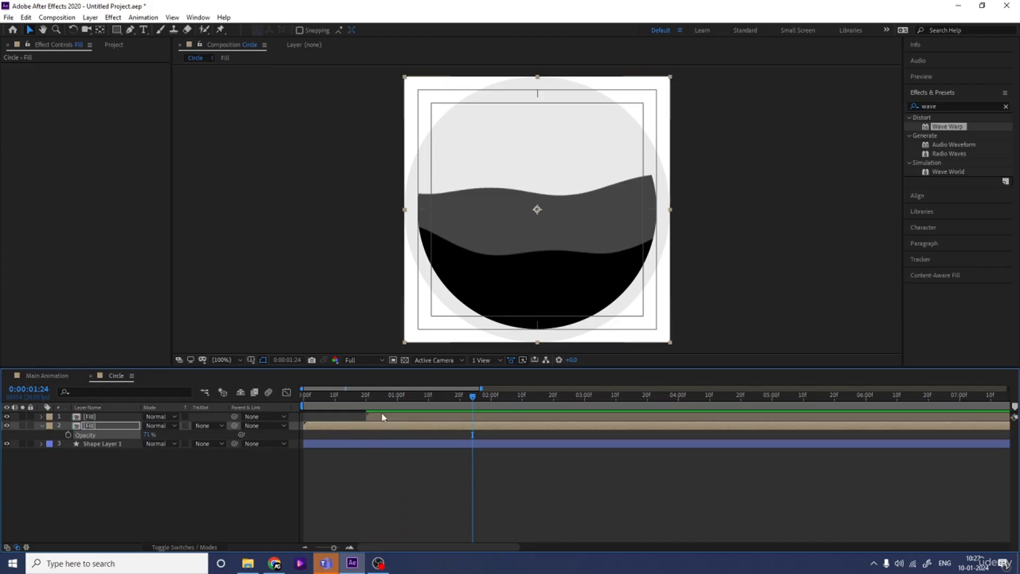
Step: Slide the upper Fill layer earlier so it starts at about 5 frames, preview the animation, and deselect the layer
left_click_drag(380, 416, 333, 413)
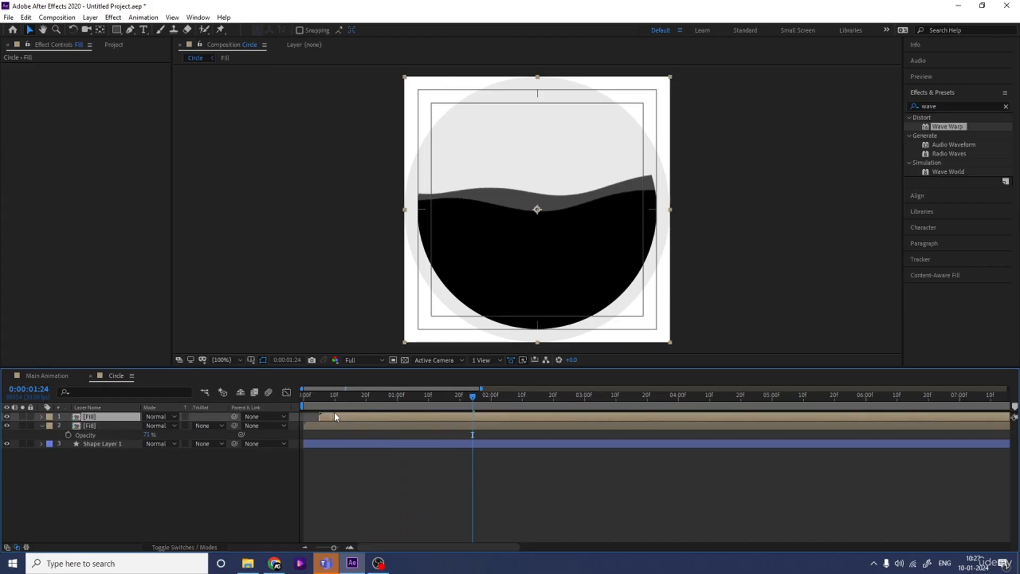
key("minus")
key("space")
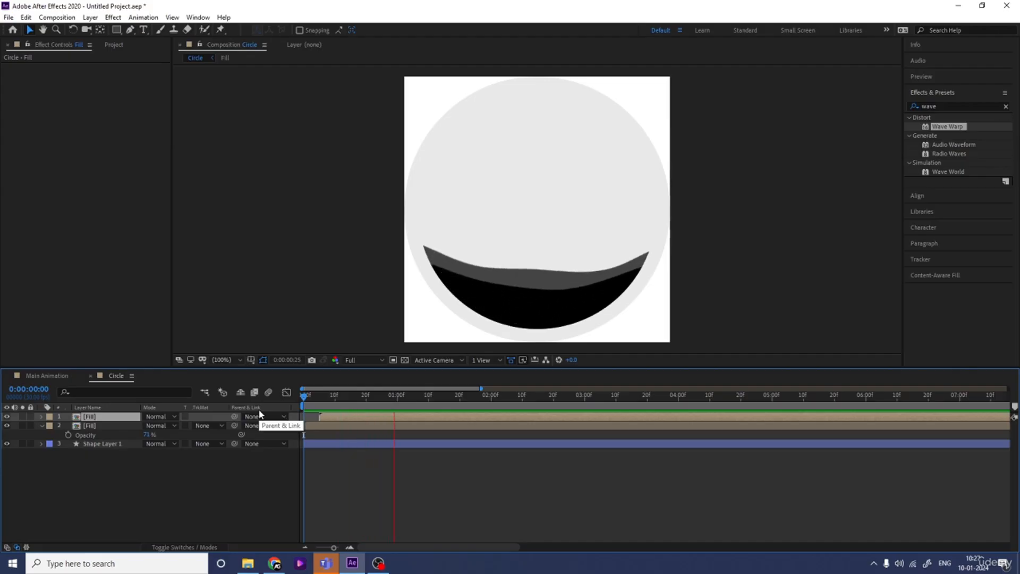
key("minus")
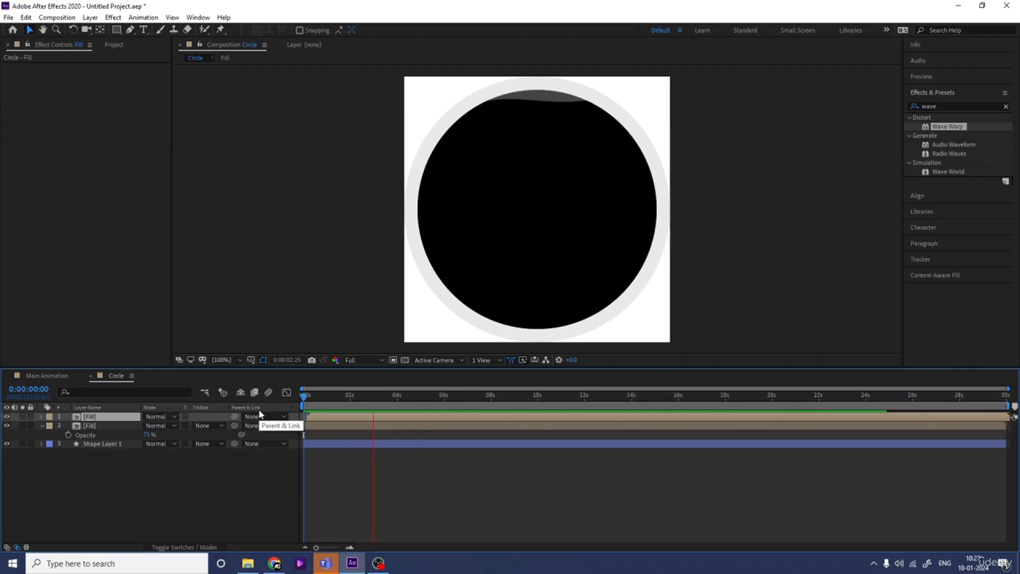
key("space")
left_click(362, 477)
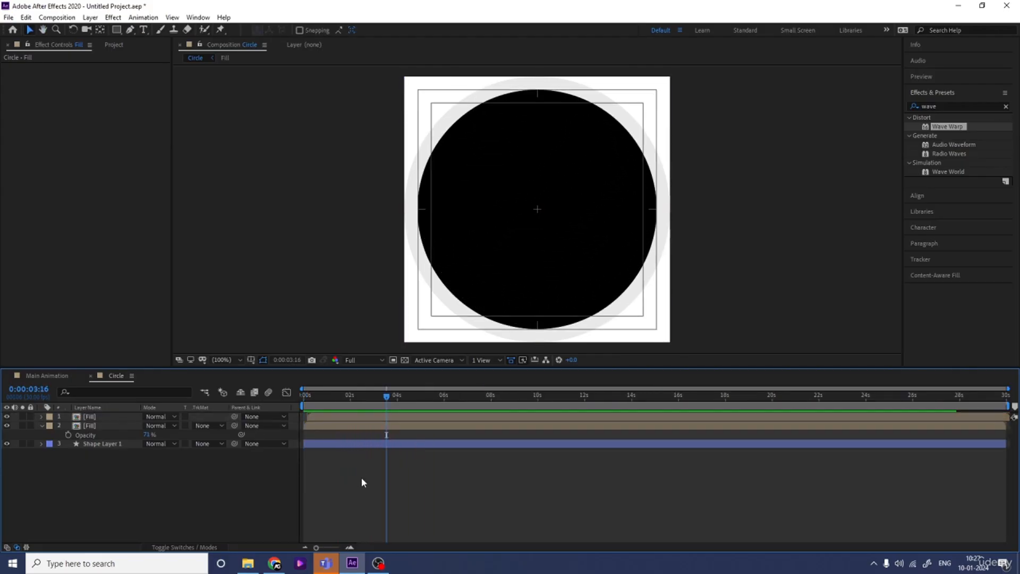
Step: Open the Main Animation composition and add the Circle composition to it as a layer
left_click(62, 376)
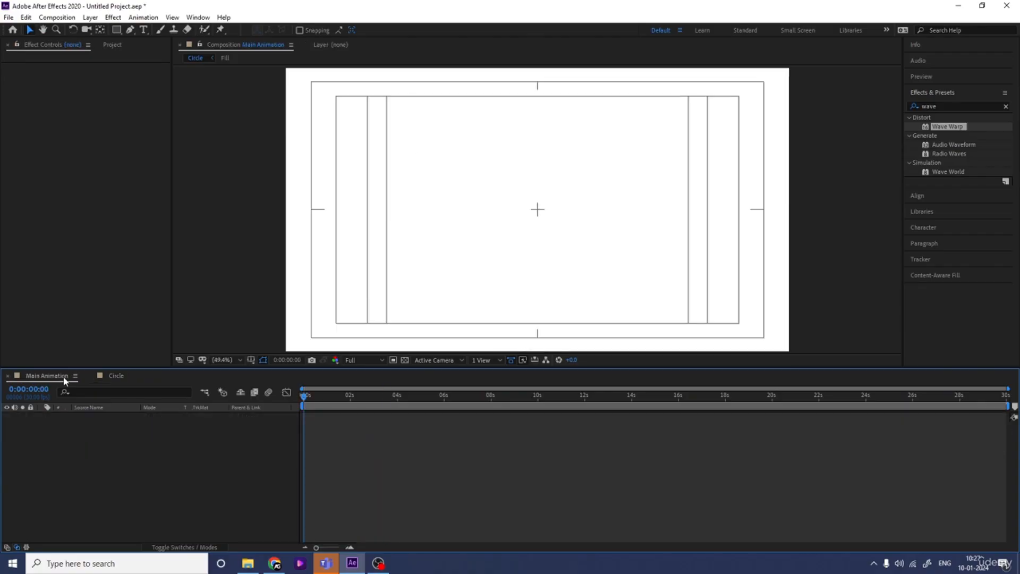
key("ctrl+0")
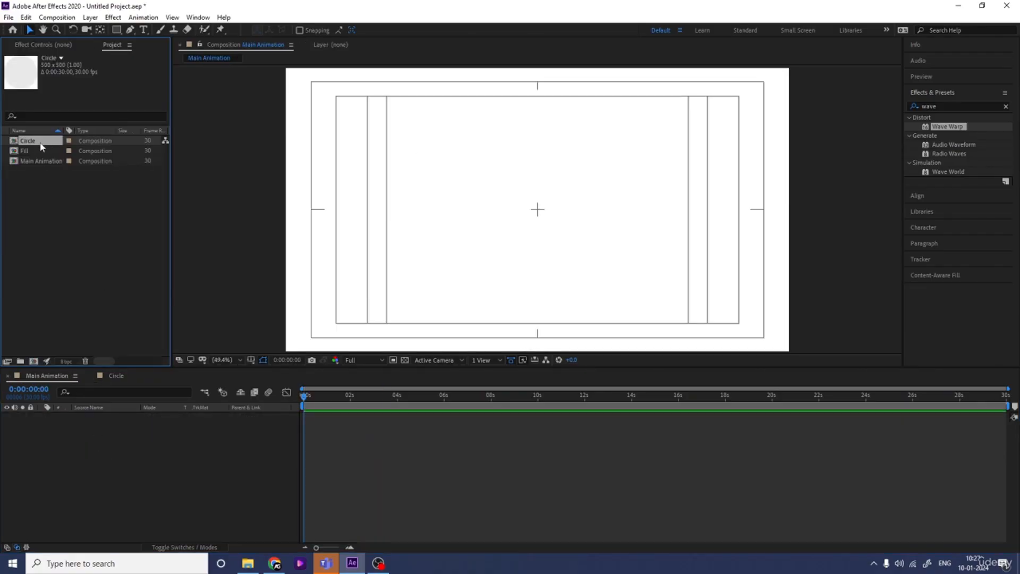
left_click_drag(33, 146, 152, 473)
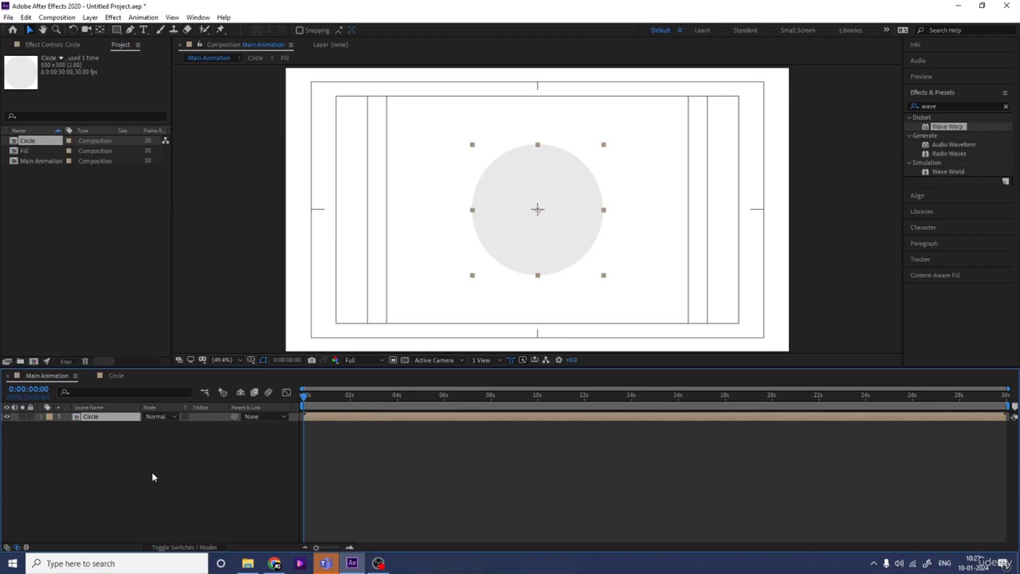
Step: Move the Circle layer straight down until its top edge sits on the centre mark of the Main Animation frame
left_click_drag(542, 153, 543, 212)
scroll(543, 213, "up", 5)
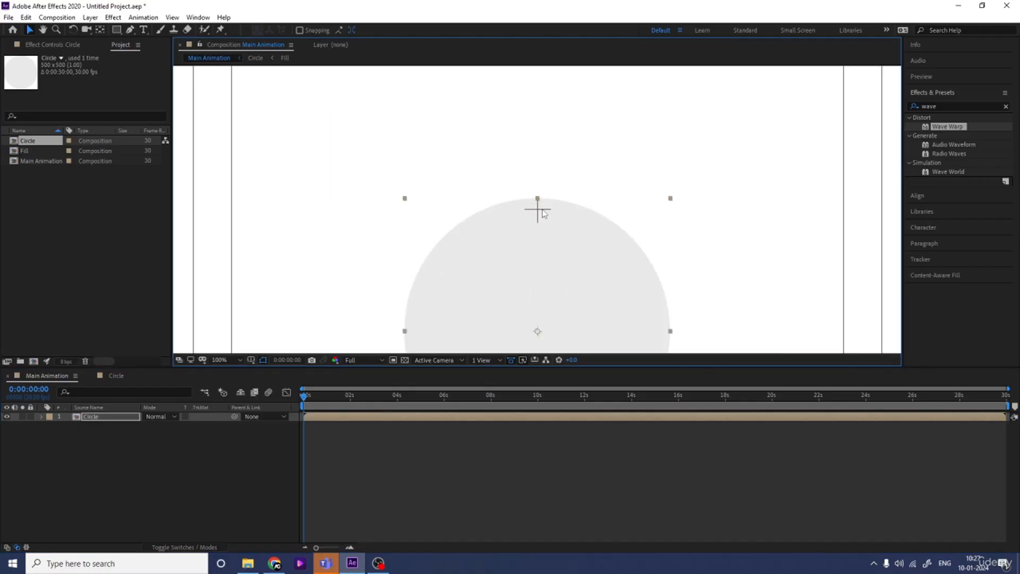
left_click_drag(543, 212, 540, 232)
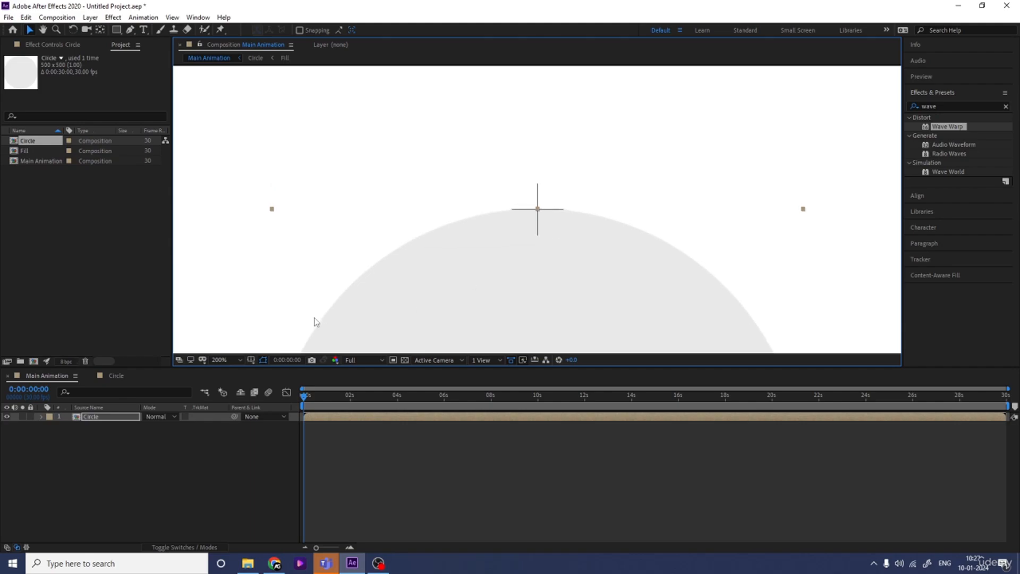
Step: Duplicate the Circle layer and move the copy straight up until its bottom edge meets the centre mark
left_click(131, 443)
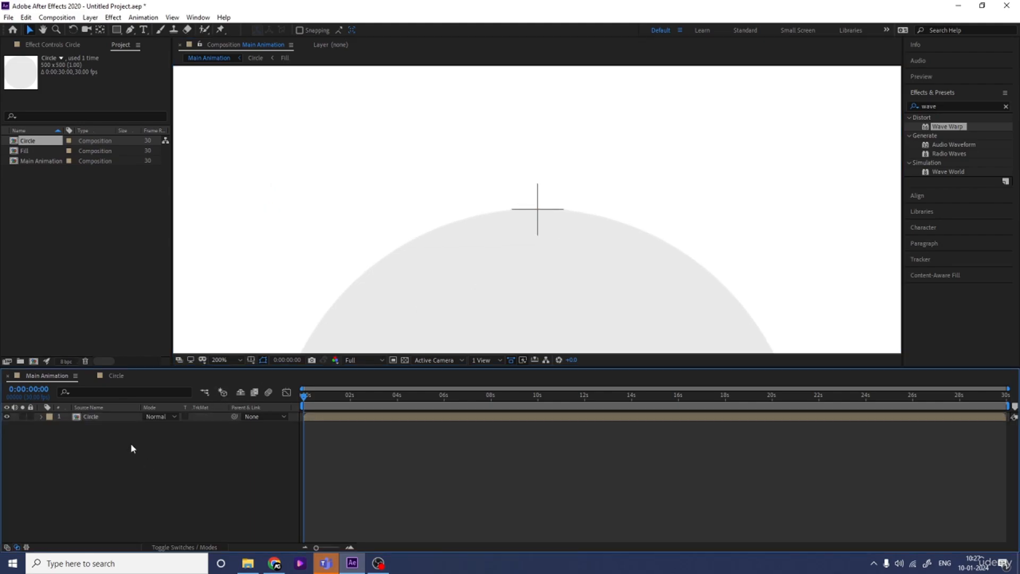
left_click(94, 420)
key("ctrl+d")
left_click_drag(552, 266, 560, 69)
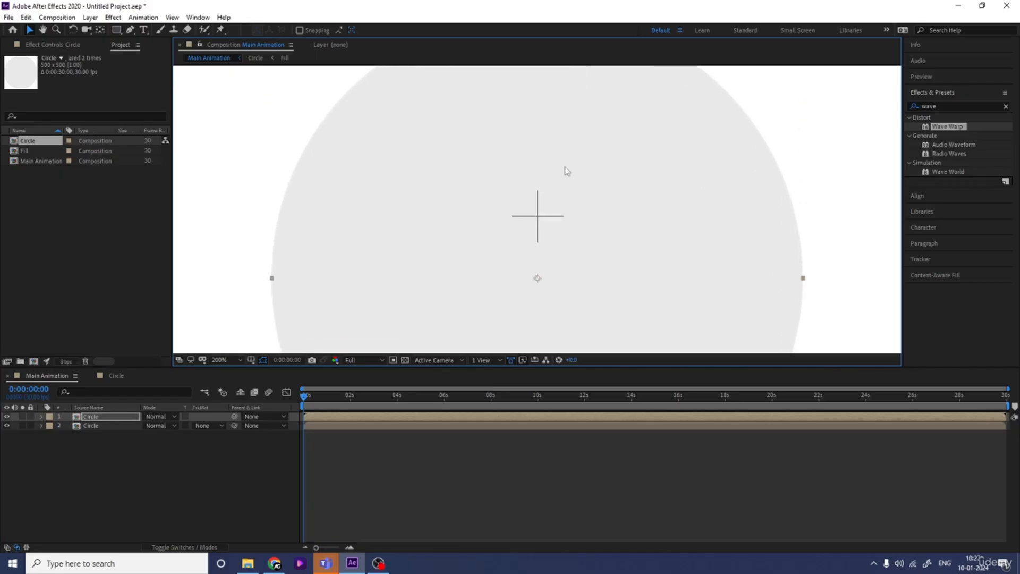
left_click_drag(579, 292, 574, 69)
left_click_drag(571, 231, 565, 149)
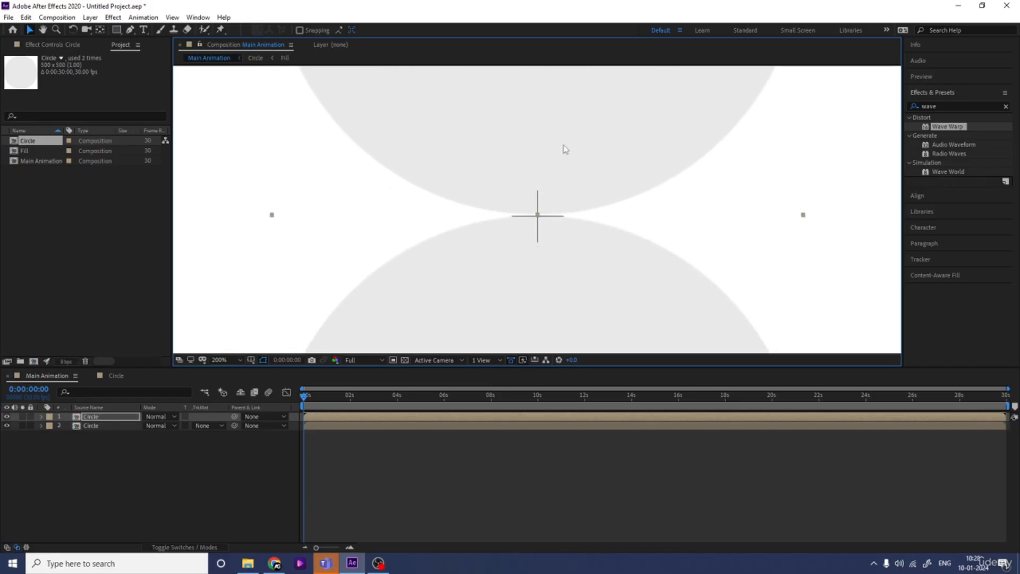
left_click(234, 359)
left_click(237, 173)
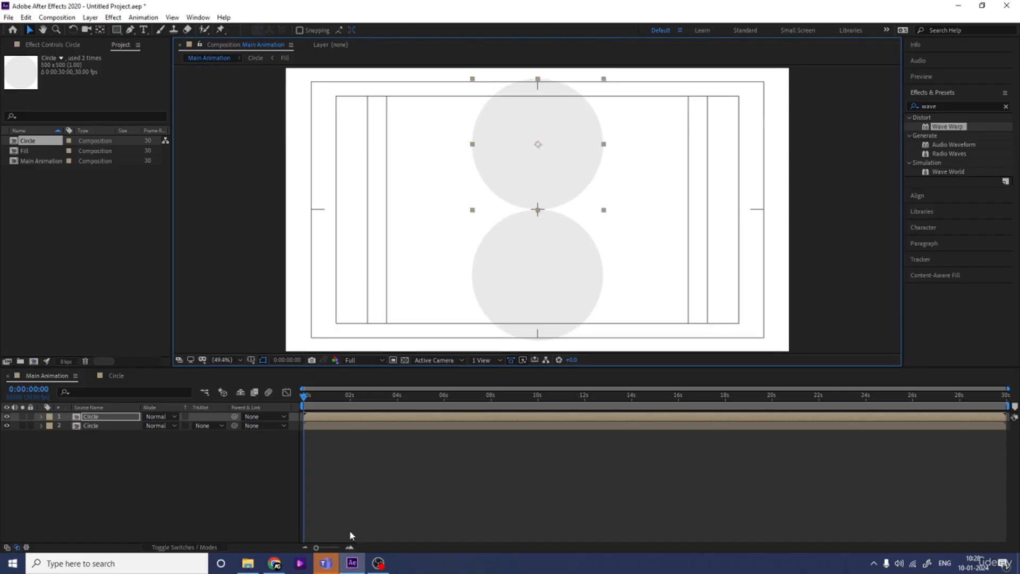
Step: Deselect the layer and preview the two stacked circles in the Main Animation composition
left_click(230, 502)
key("space")
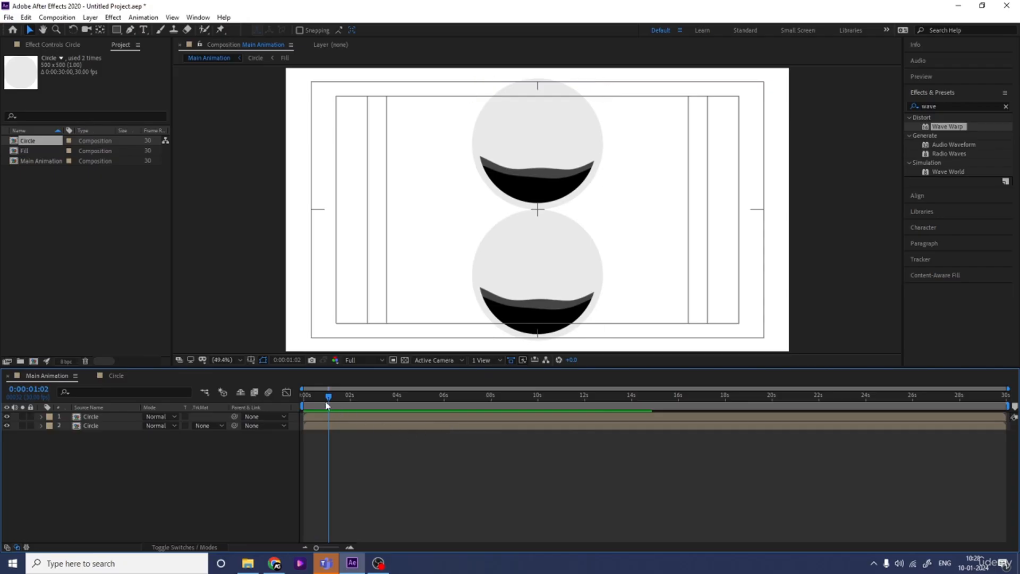
key("space")
Step: Duplicate the Circle composition in the project and replace the upper Circle layer's source with the duplicate
left_click(36, 143)
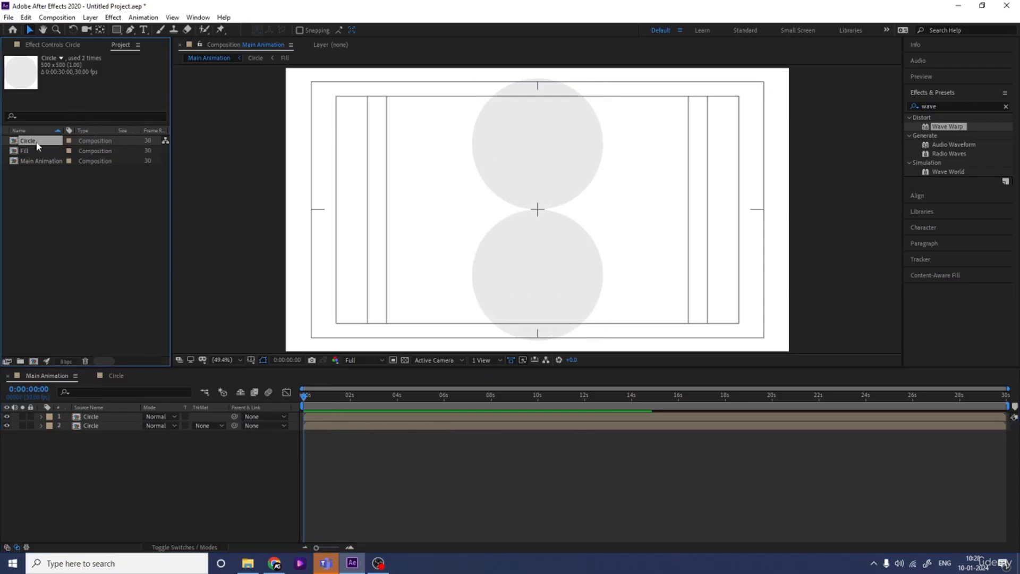
key("ctrl+d")
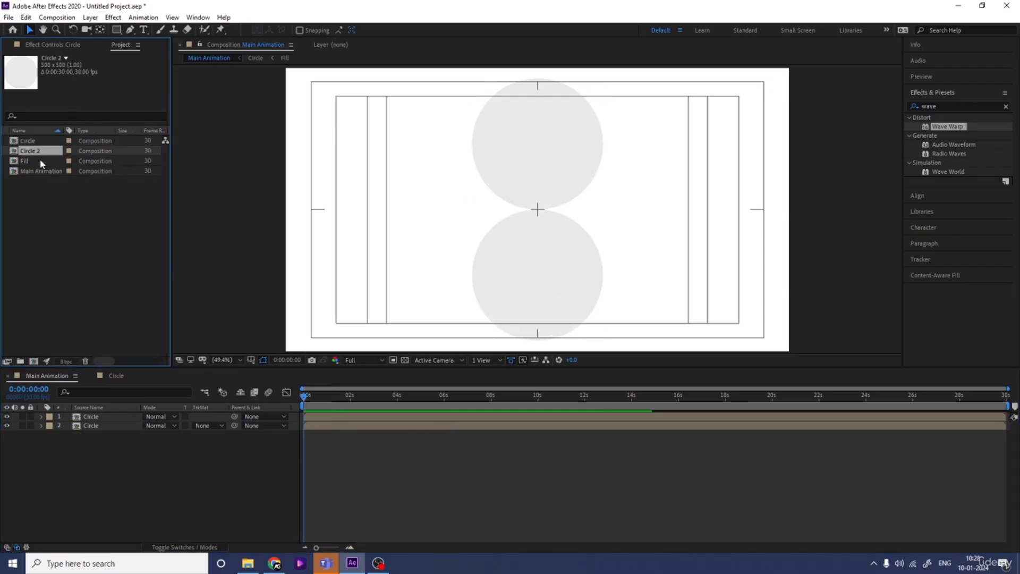
left_click(104, 417)
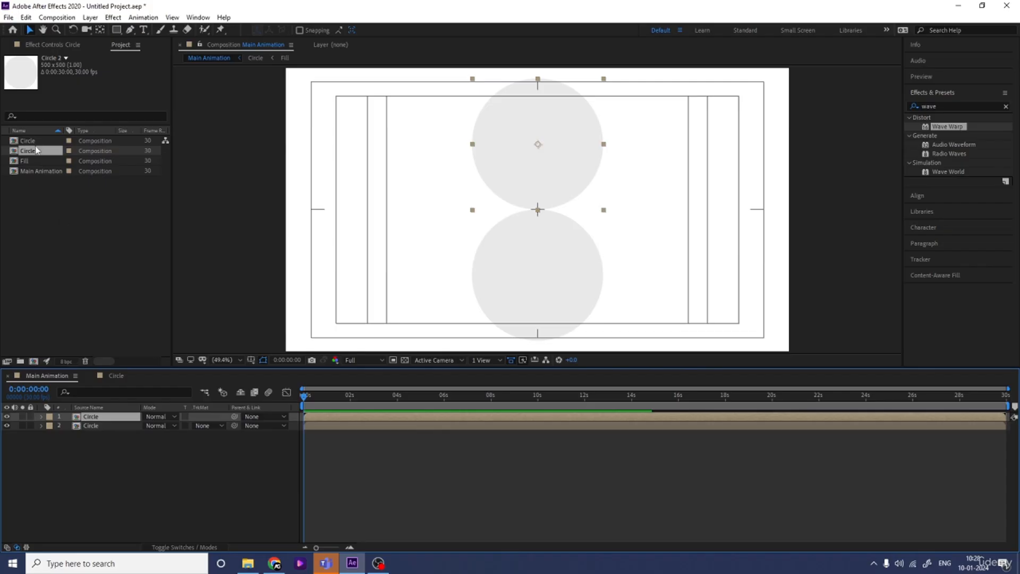
left_click_drag(37, 155, 102, 421)
Step: Open the duplicated circle composition, duplicate the Fill composition, and replace both Fill layers with the duplicate
double_click(102, 419)
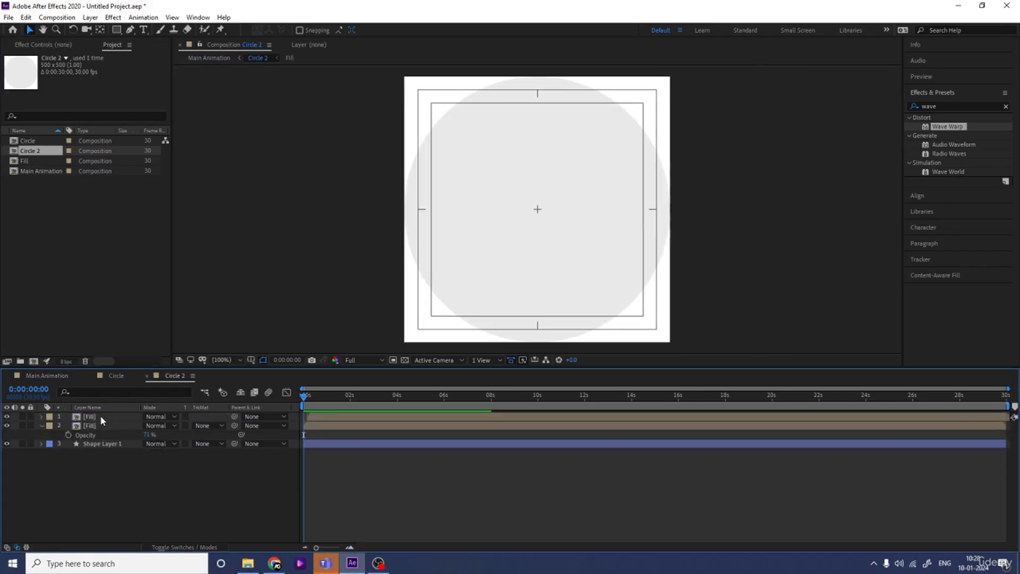
left_click(114, 426)
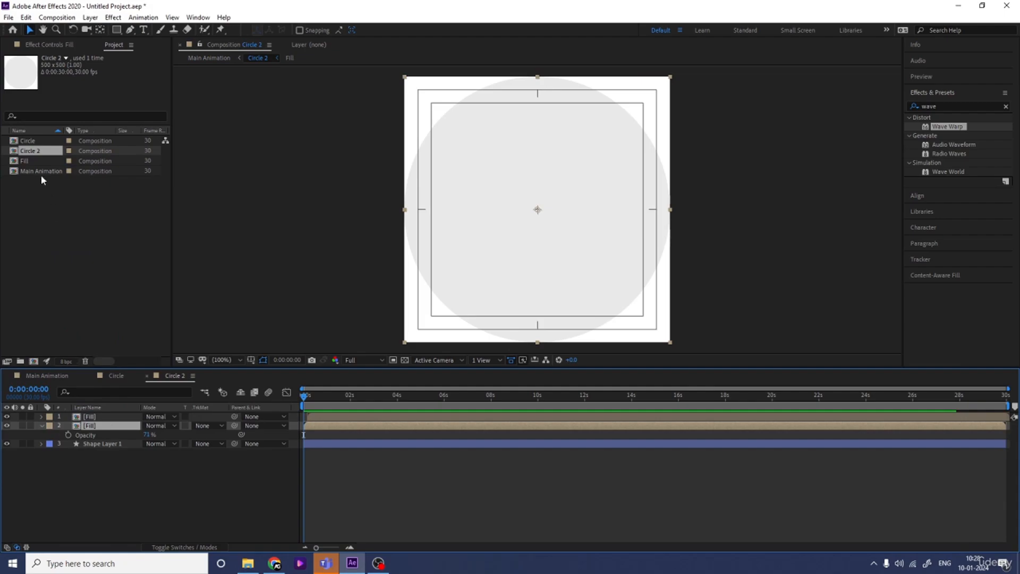
left_click(27, 162)
key("ctrl+d")
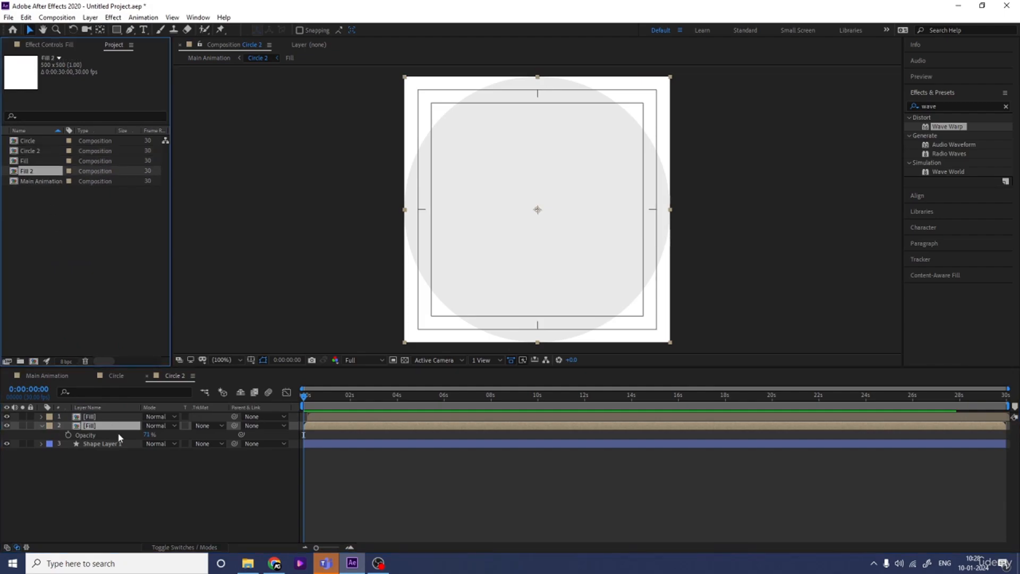
left_click(87, 418, "ctrl")
left_click_drag(23, 175, 112, 431)
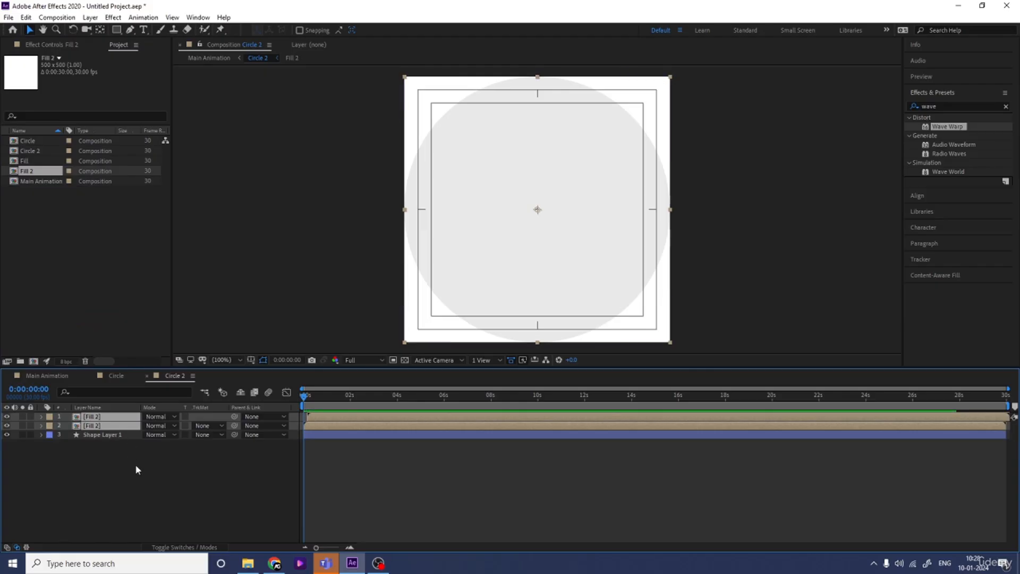
left_click(135, 465)
Step: Time-reverse the mask layer's Position keyframes in the Fill 2 composition and preview the draining liquid in Circle 2
double_click(107, 426)
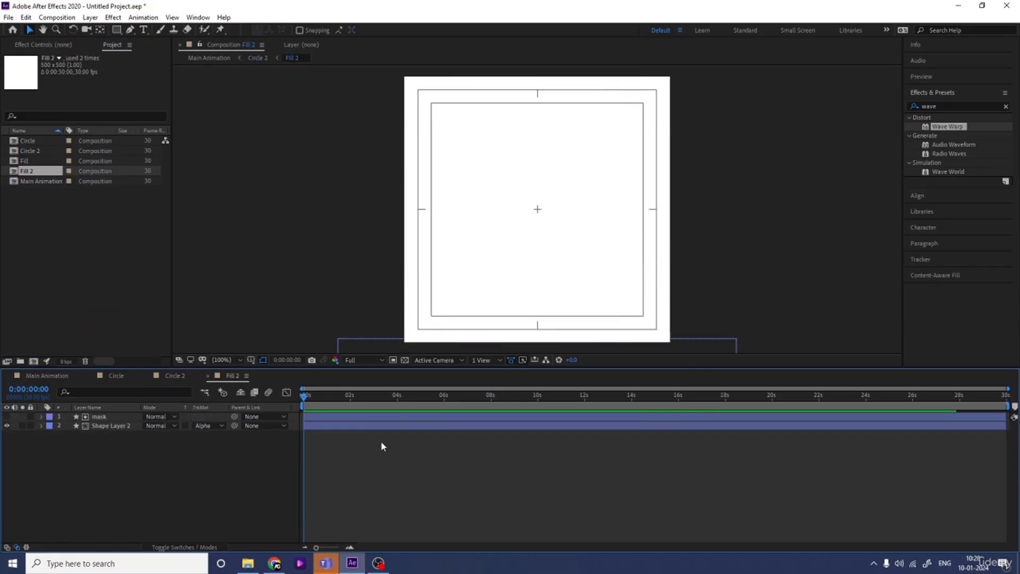
key("u")
left_click(285, 423)
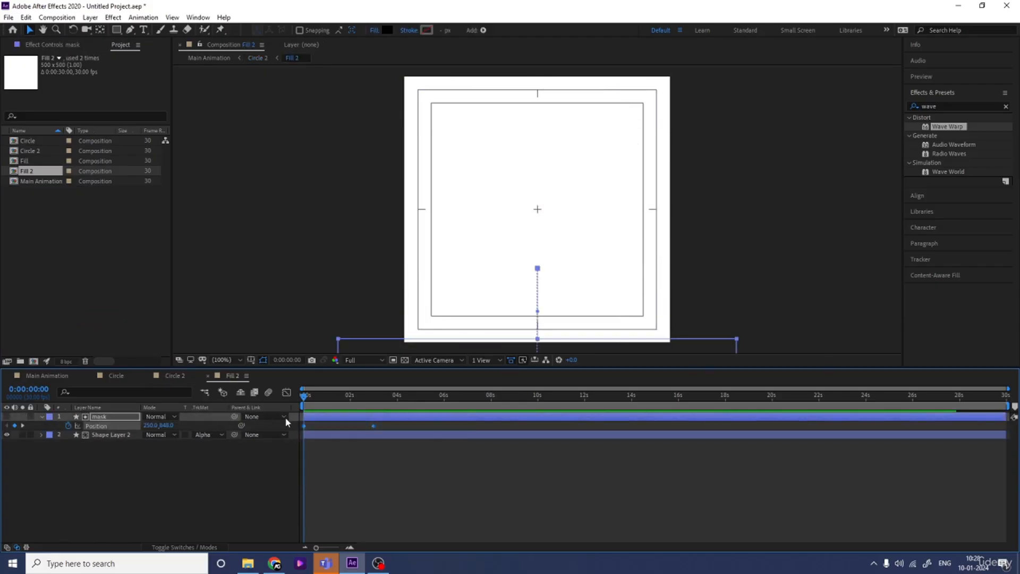
right_click(305, 427)
mouse_move(351, 418)
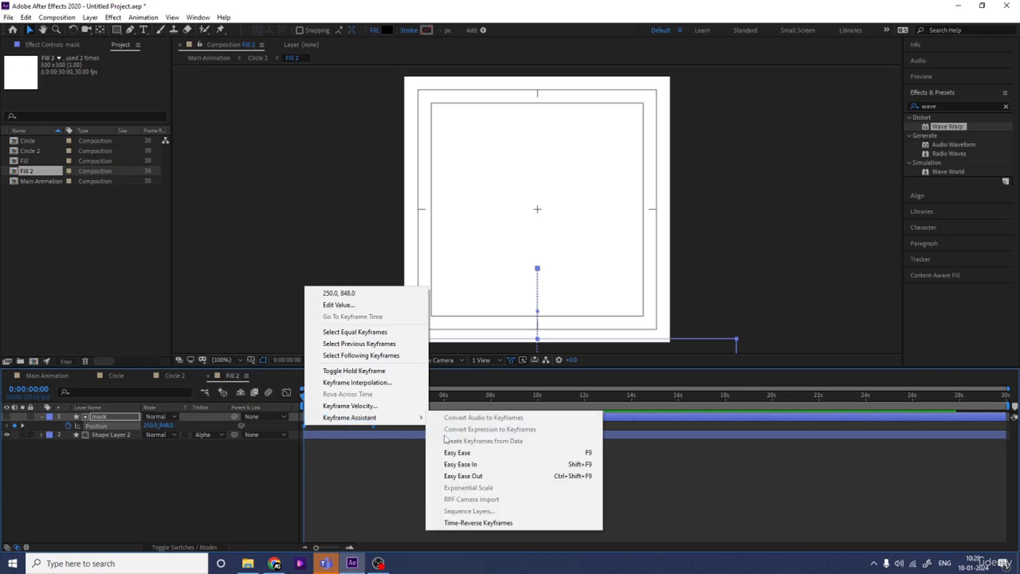
left_click(470, 523)
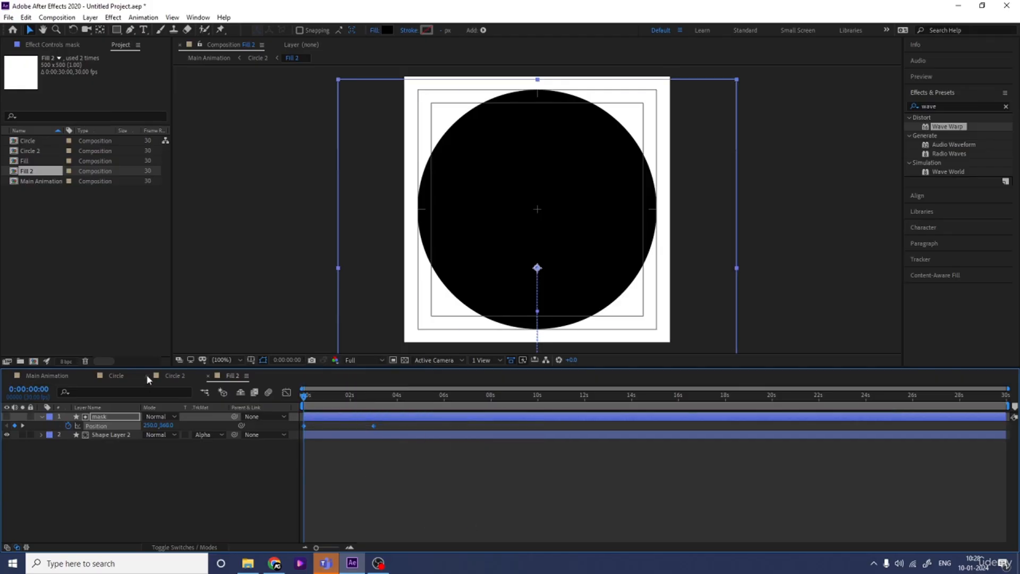
left_click(172, 375)
key("space")
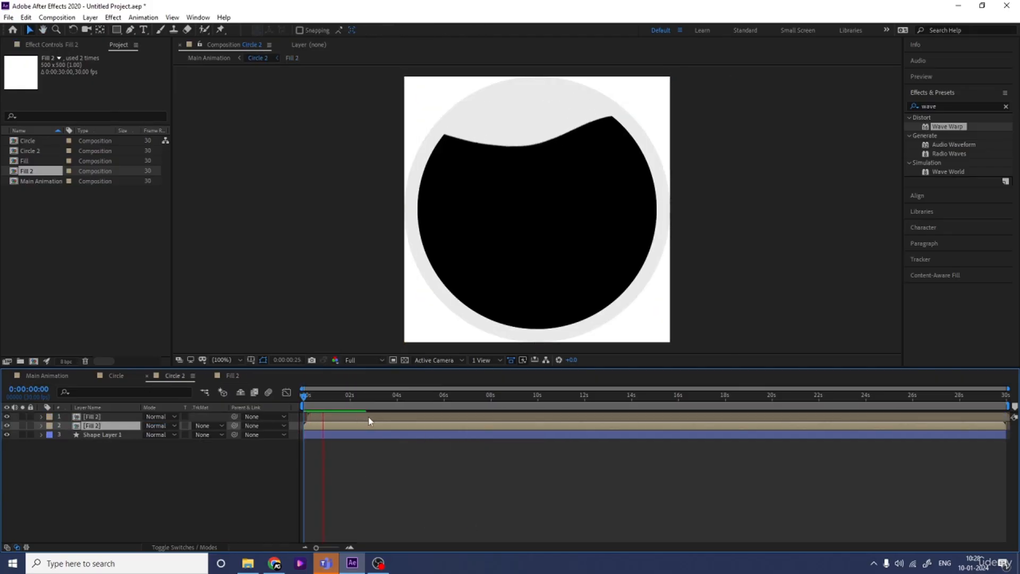
key("space")
Step: Shift the upper Fill 2 layer to start at frame 0 and the lower one at frame 5, and preview the waves
key("=")
key("=")
key("=")
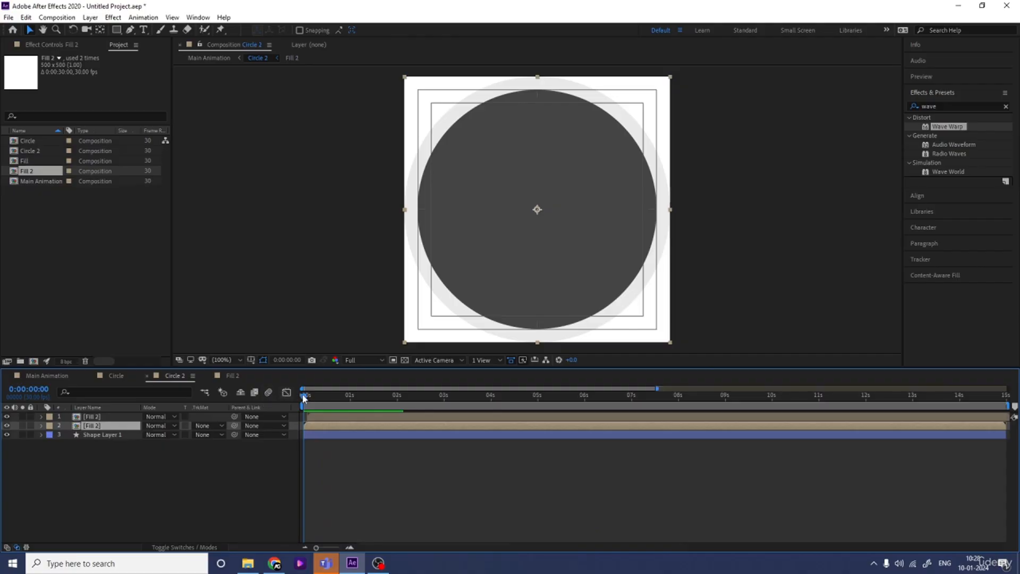
left_click(360, 419)
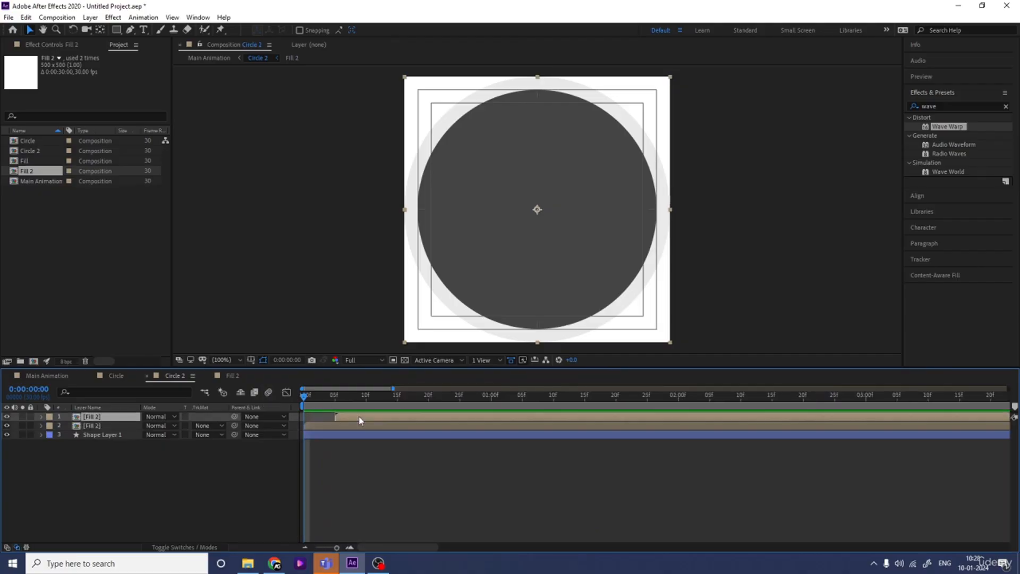
left_click_drag(360, 420, 326, 418)
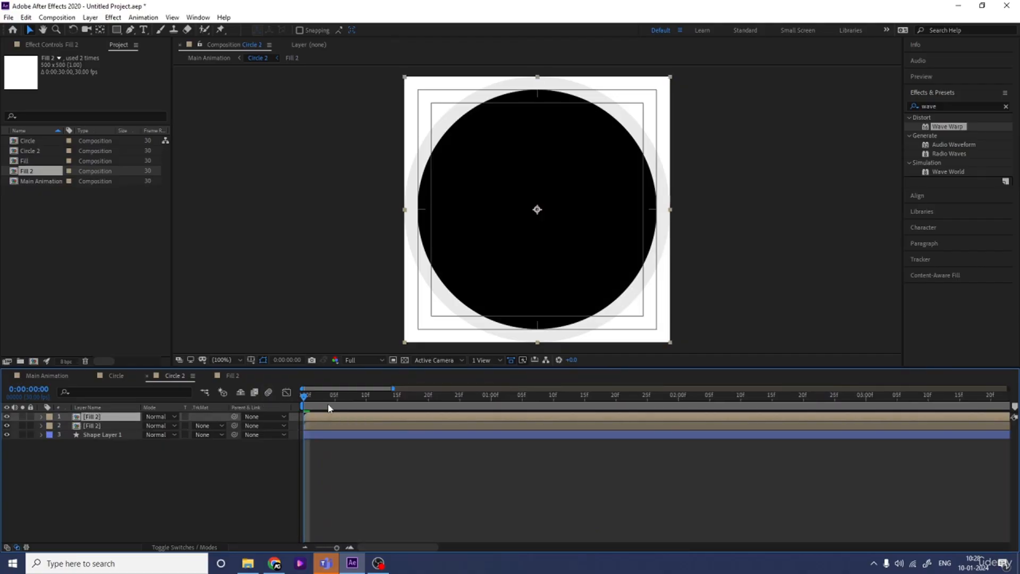
left_click(334, 395)
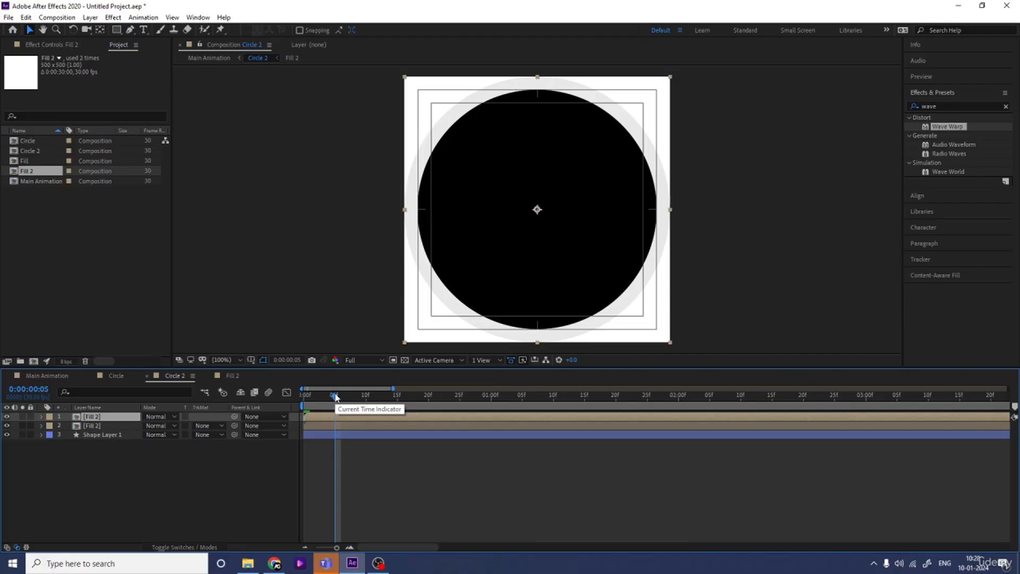
left_click(325, 426)
key("space")
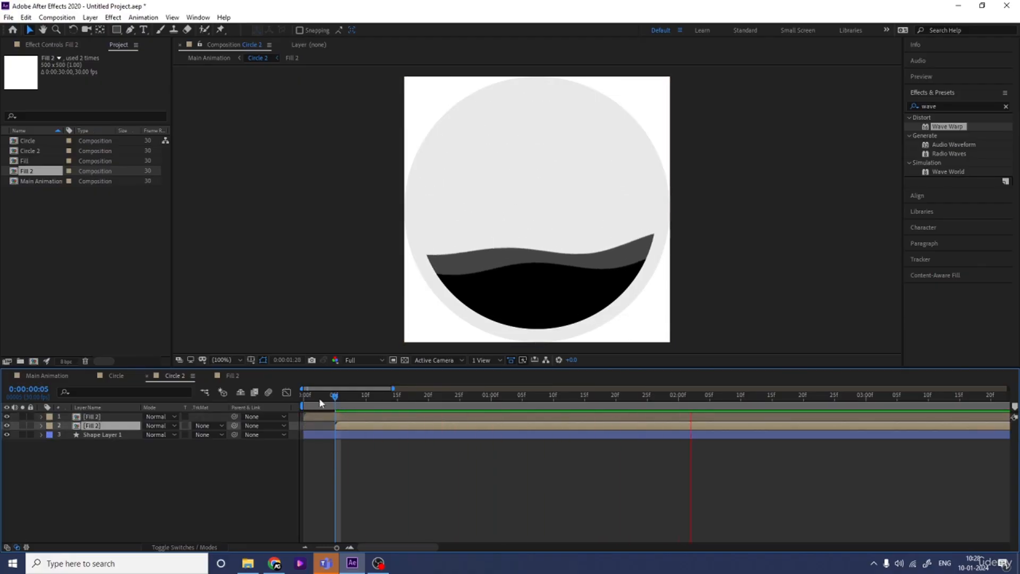
key("space")
left_click_drag(329, 399, 301, 400)
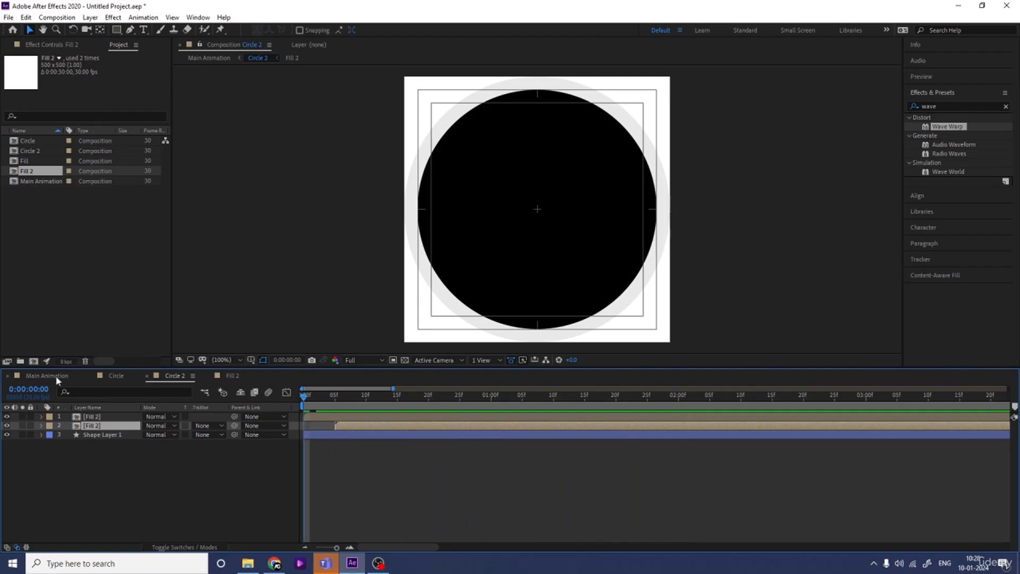
Step: Preview the Main Animation composition from the start to compare the draining upper circle with the filling lower circle
left_click(47, 376)
key("space")
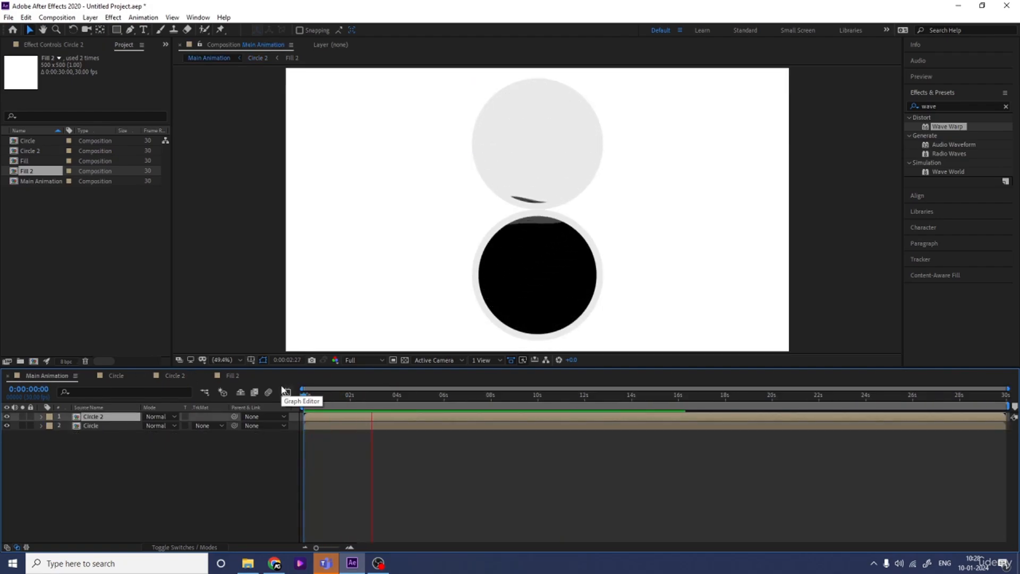
key("space")
left_click_drag(324, 400, 300, 399)
key("space")
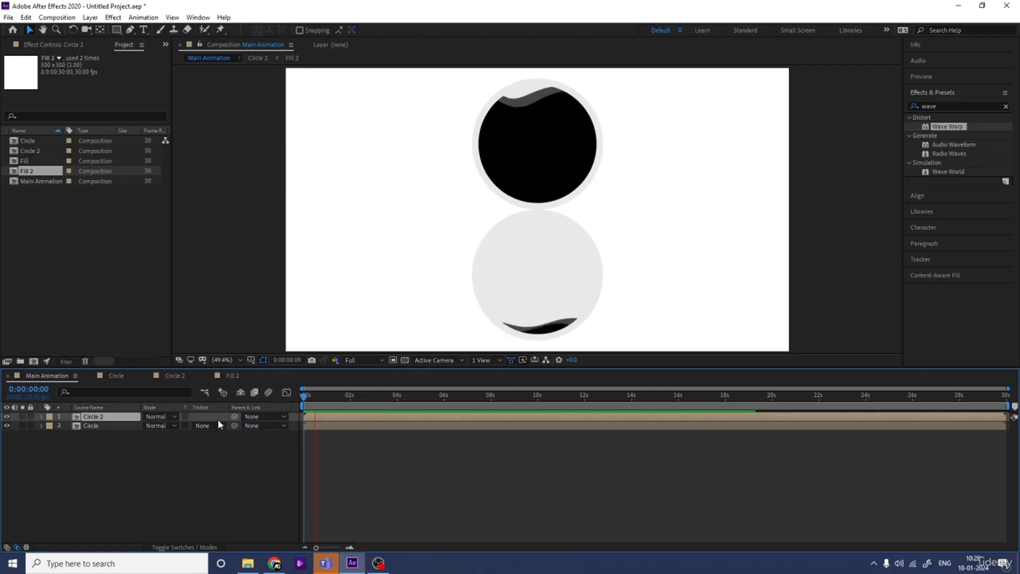
key("space")
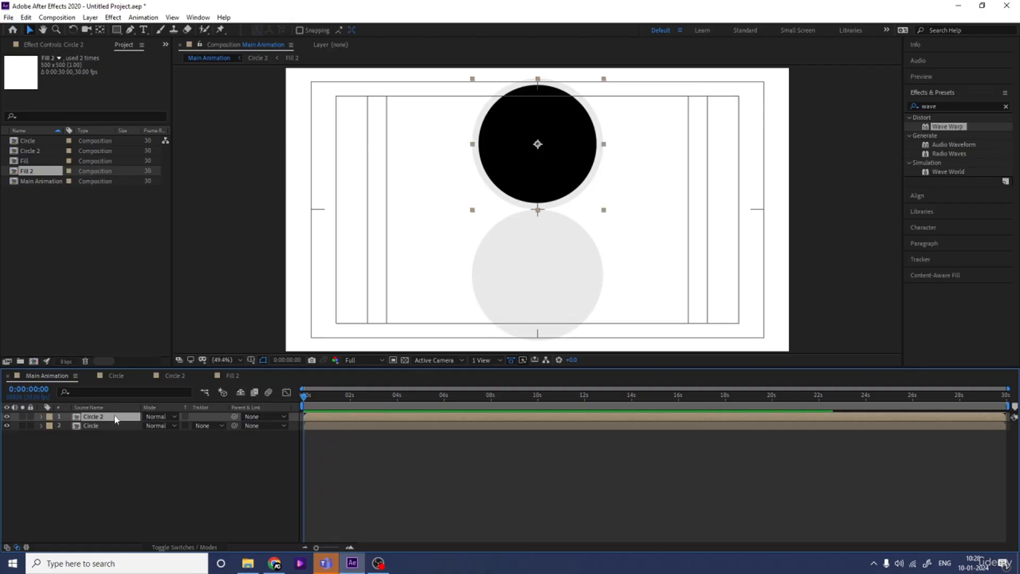
left_click(171, 464)
key("space")
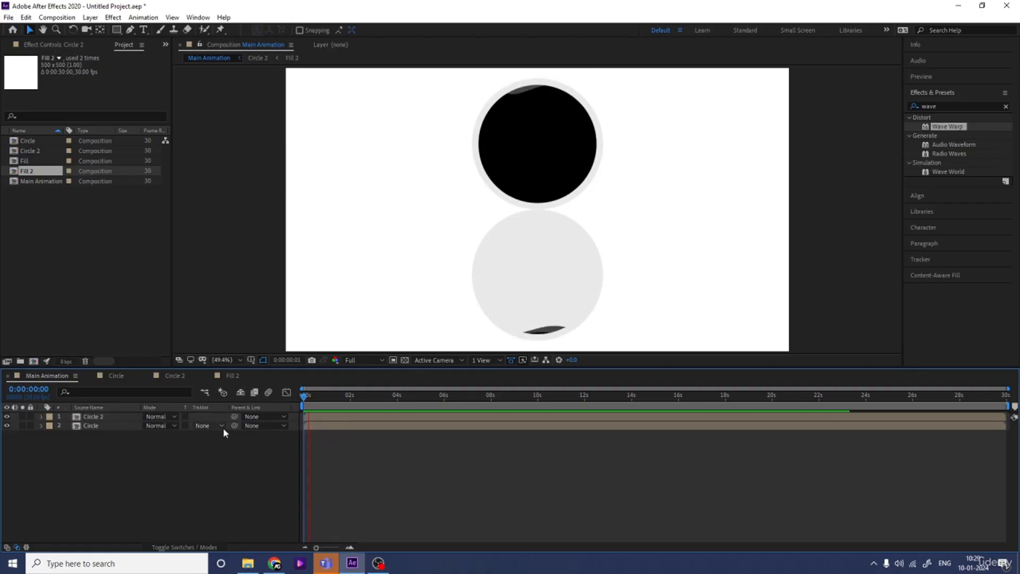
key("space")
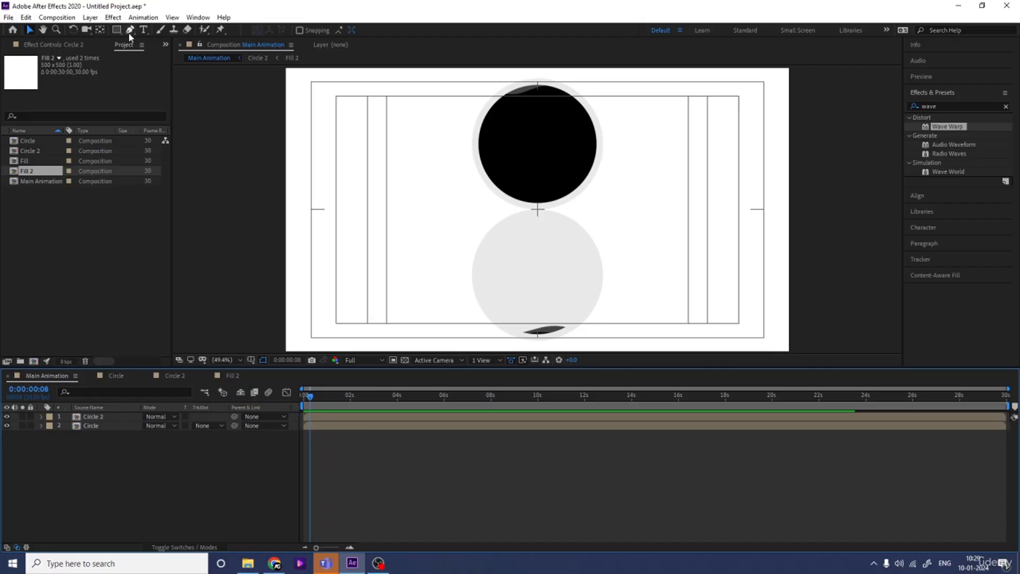
Step: Draw a vertical line with the Pen tool from the upper liquid's bottom to the lower circle's bottom, with a black 5 px stroke
left_click(130, 30)
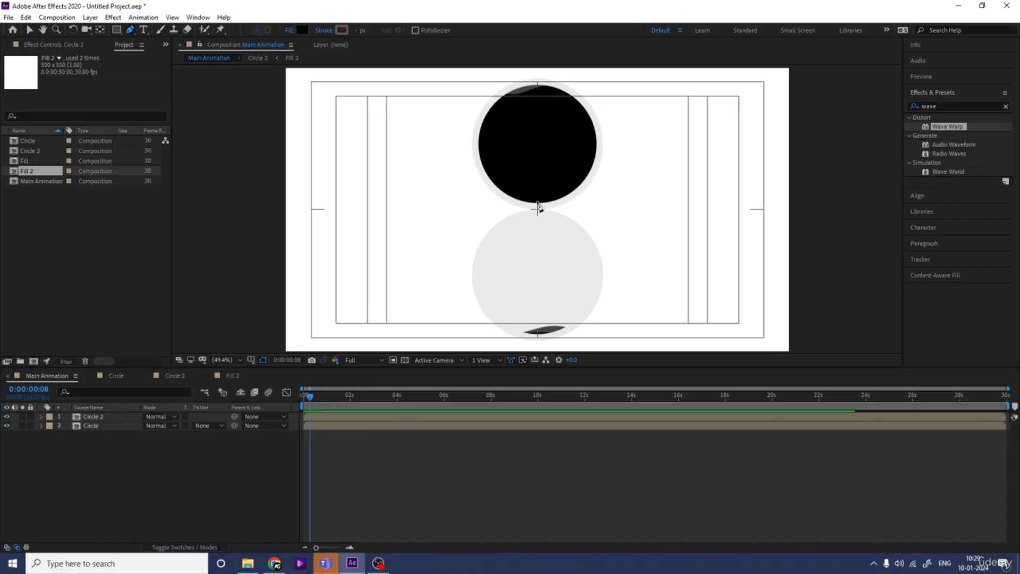
left_click(537, 201)
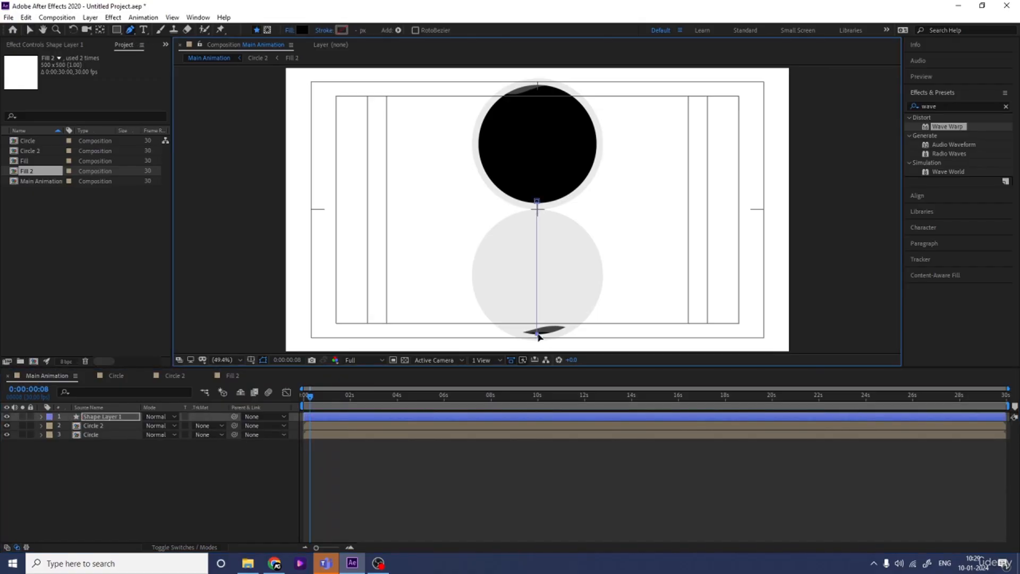
left_click(341, 31)
left_click_drag(189, 351, 43, 421)
key("Return")
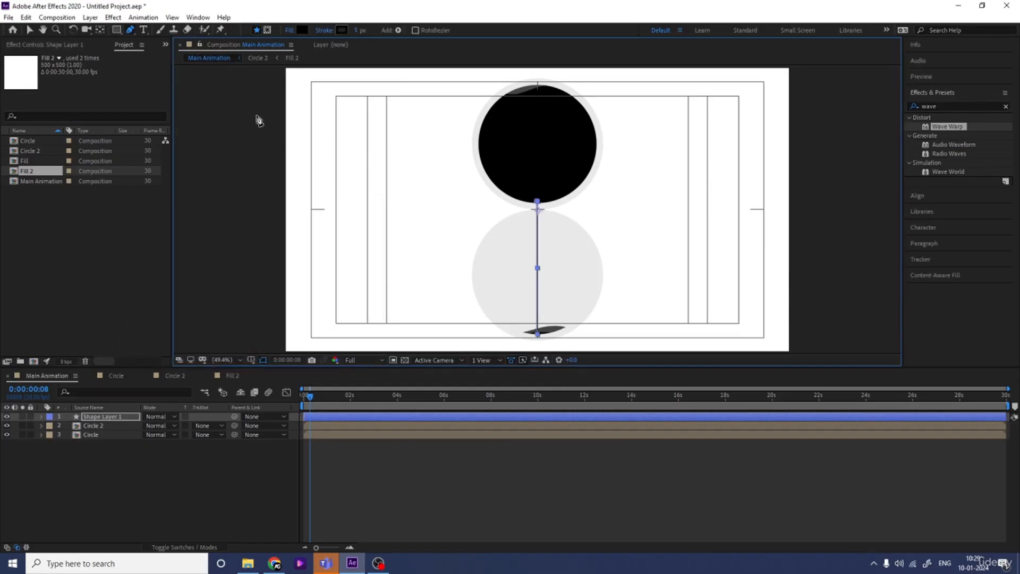
Step: Set the vertical line's fill to None and deselect its shape layer
left_click(287, 31)
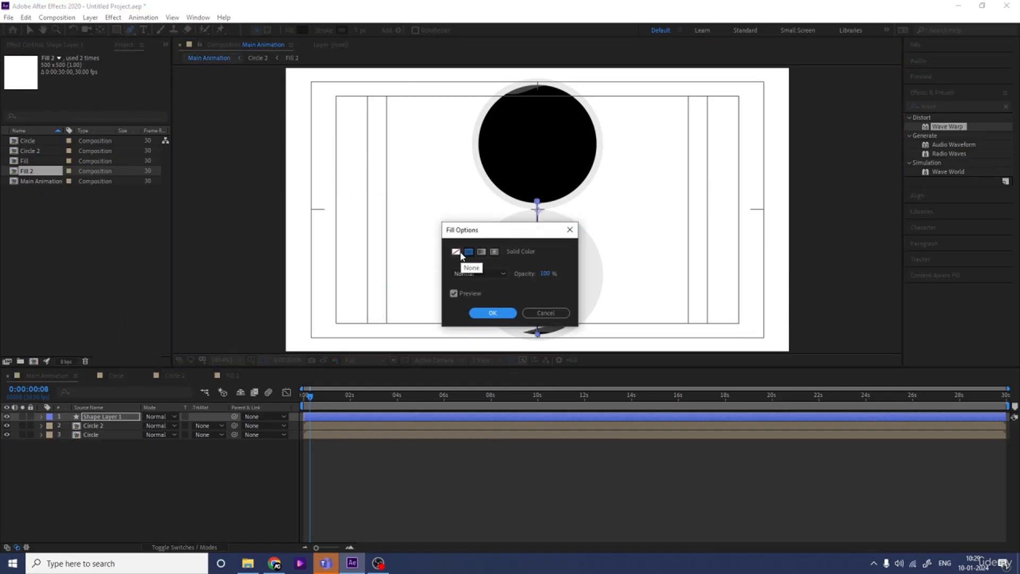
left_click(455, 251)
left_click(492, 313)
left_click(210, 511)
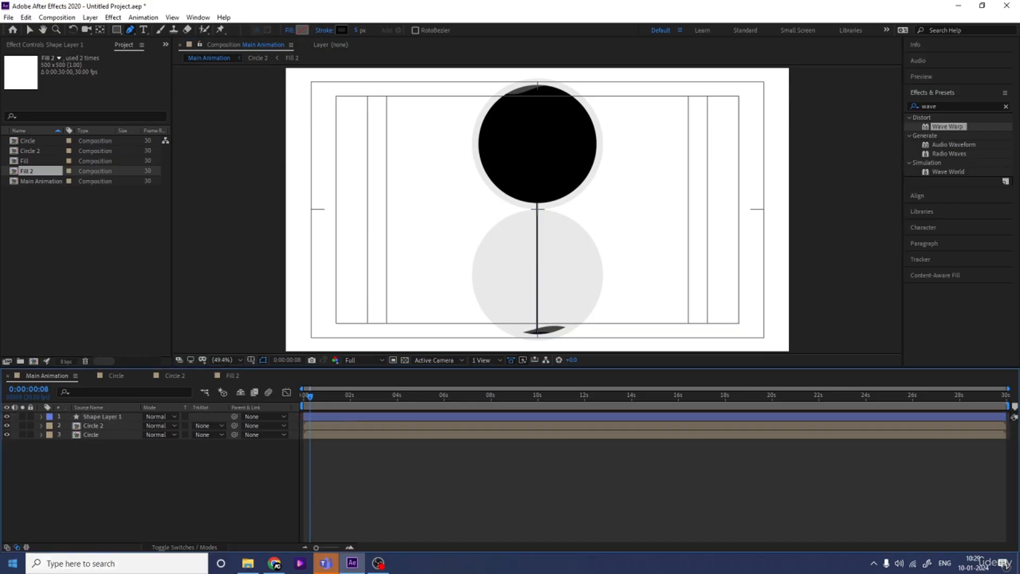
Step: Add Trim Paths to the vertical line's shape layer and reveal its properties
left_click(99, 417)
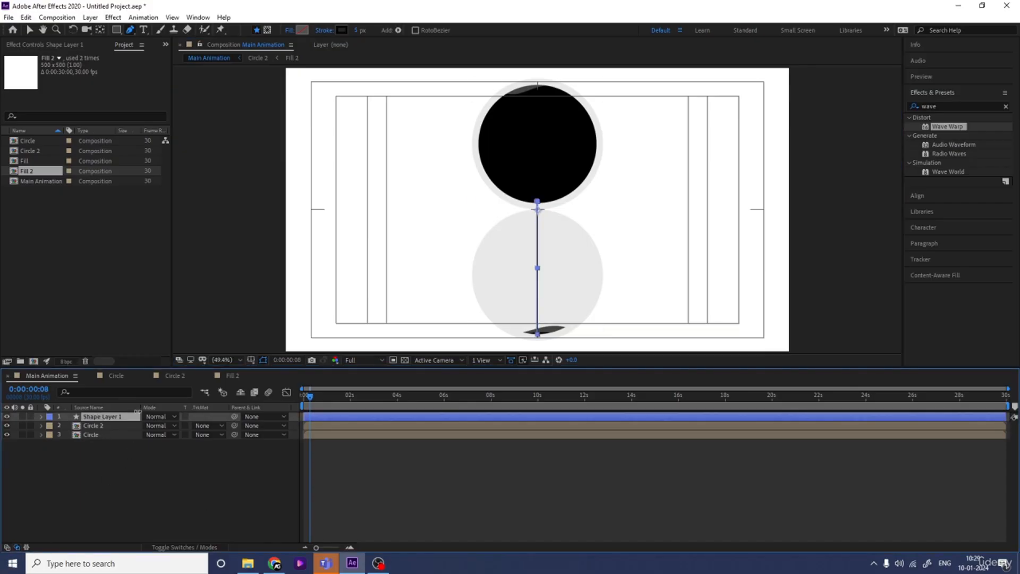
left_click(41, 416)
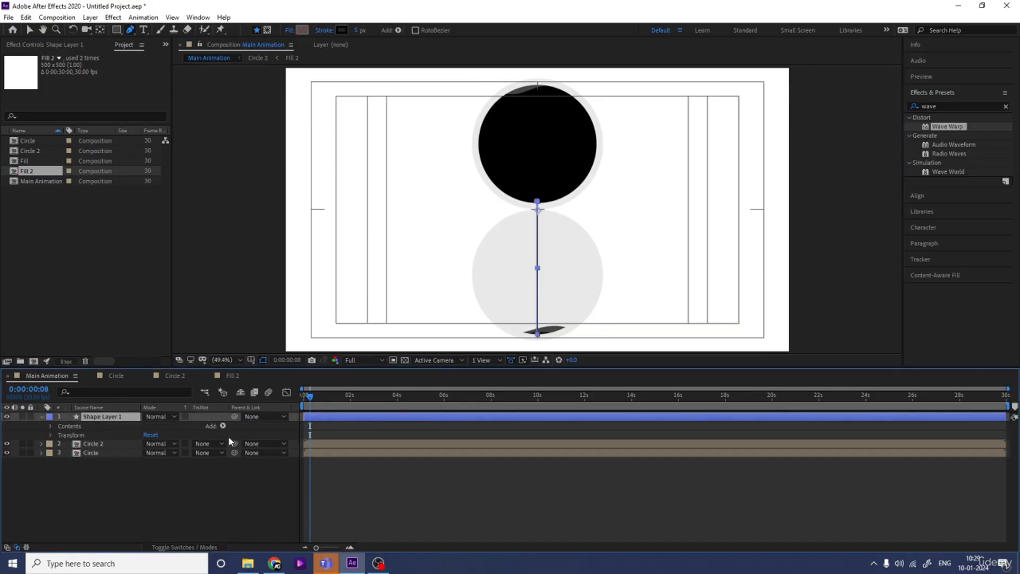
left_click(223, 425)
left_click(253, 367)
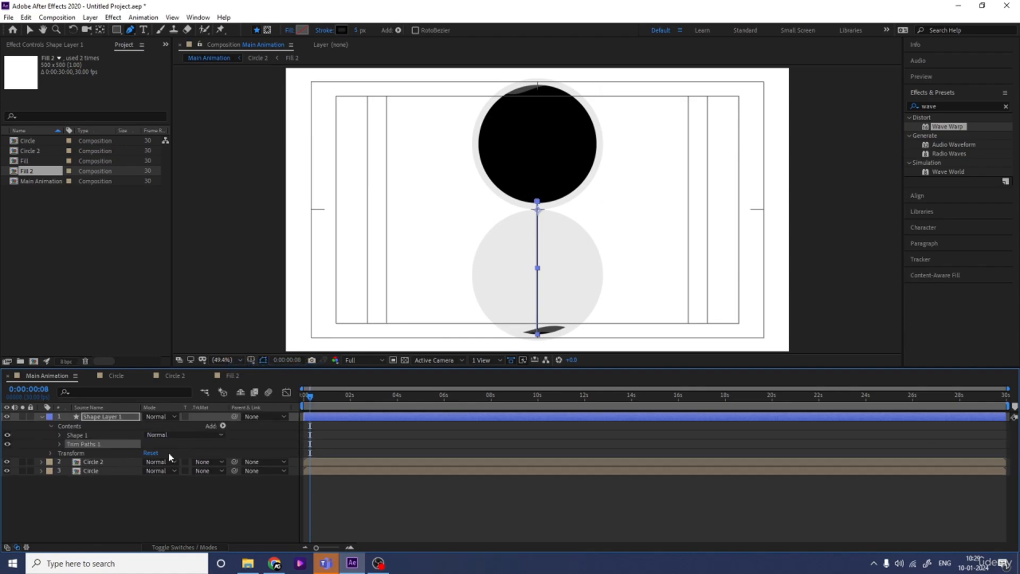
left_click(64, 443)
left_click(60, 444)
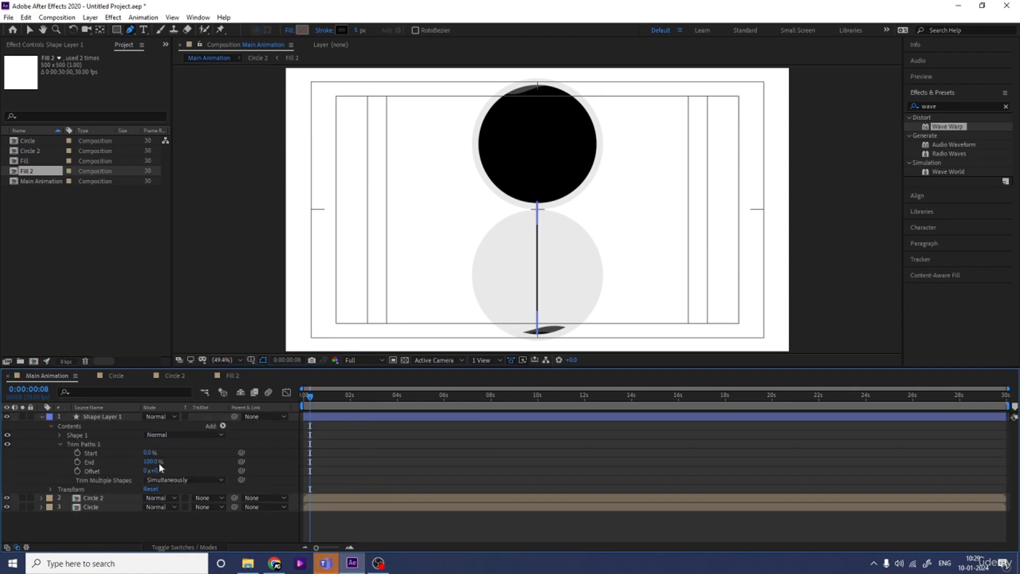
Step: Keyframe the line's Trim Paths End from 0% at frame 0 to 100% at frame 3, and preview the flow
left_click(91, 461)
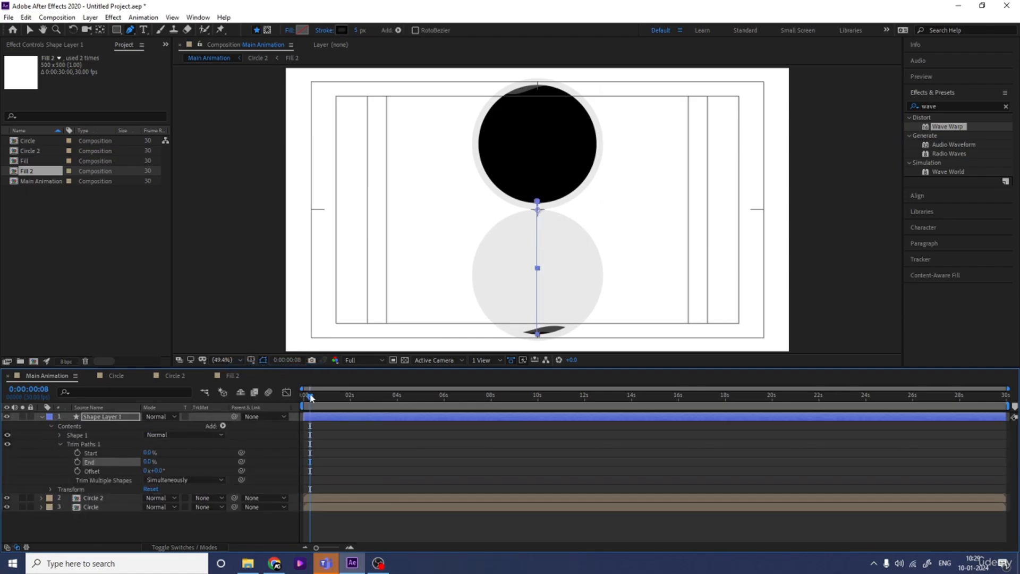
left_click_drag(311, 398, 303, 397)
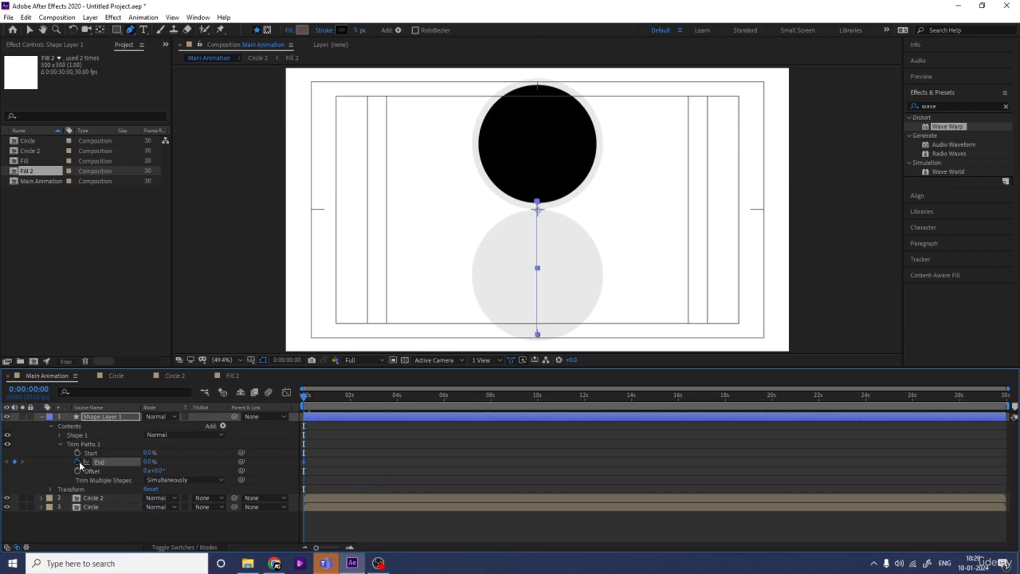
key("Page_Down")
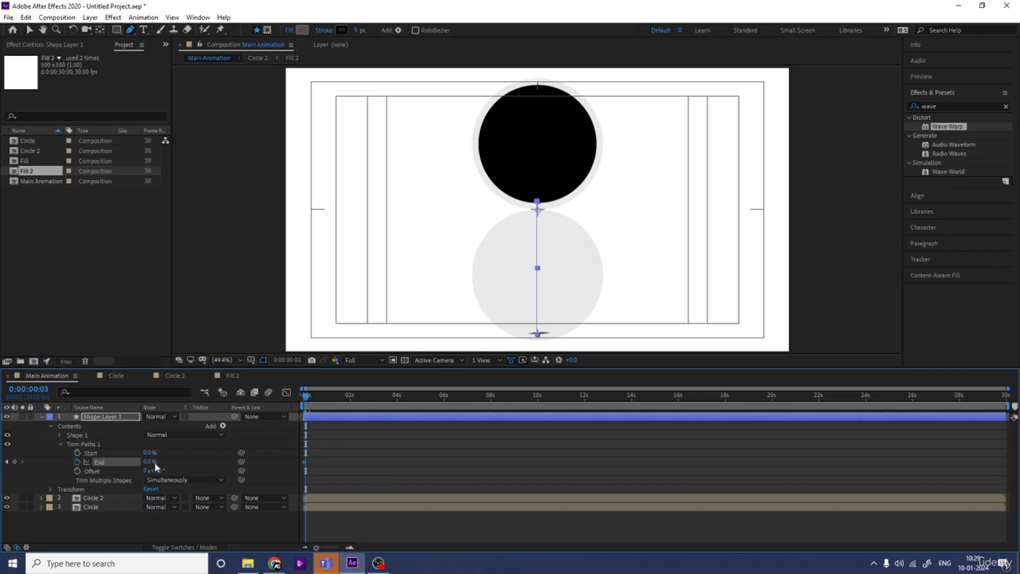
key("space")
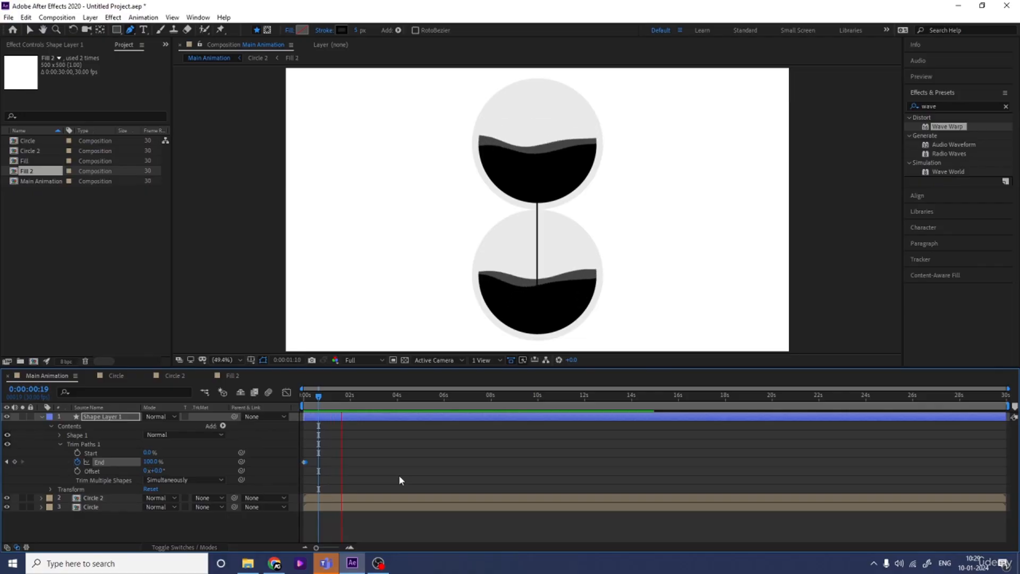
key("space")
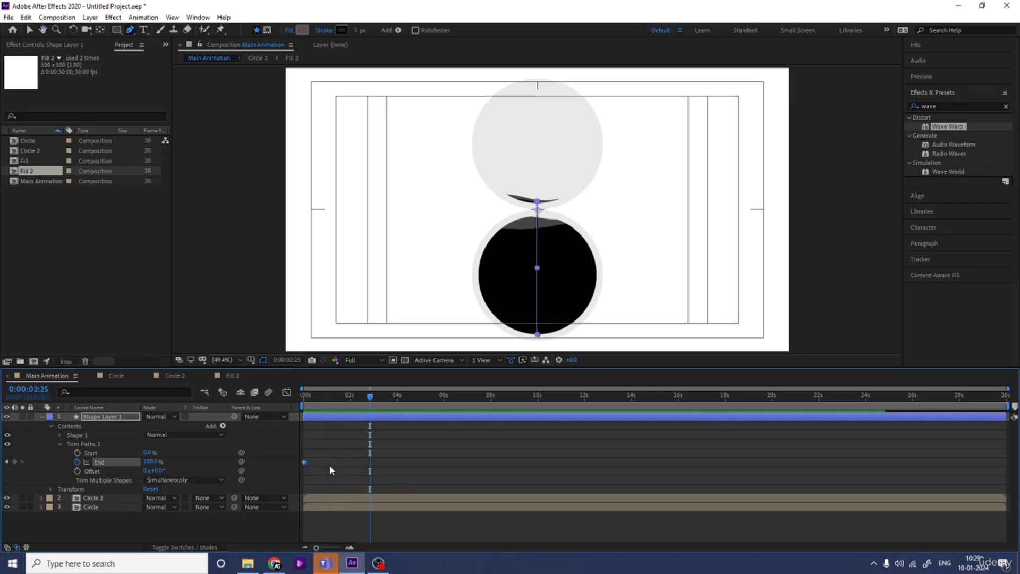
Step: Keyframe the line's Trim Paths Start from 0% at 0:00:02:25 to 100% at 0:00:02:27, and preview the line's exit
left_click(321, 453)
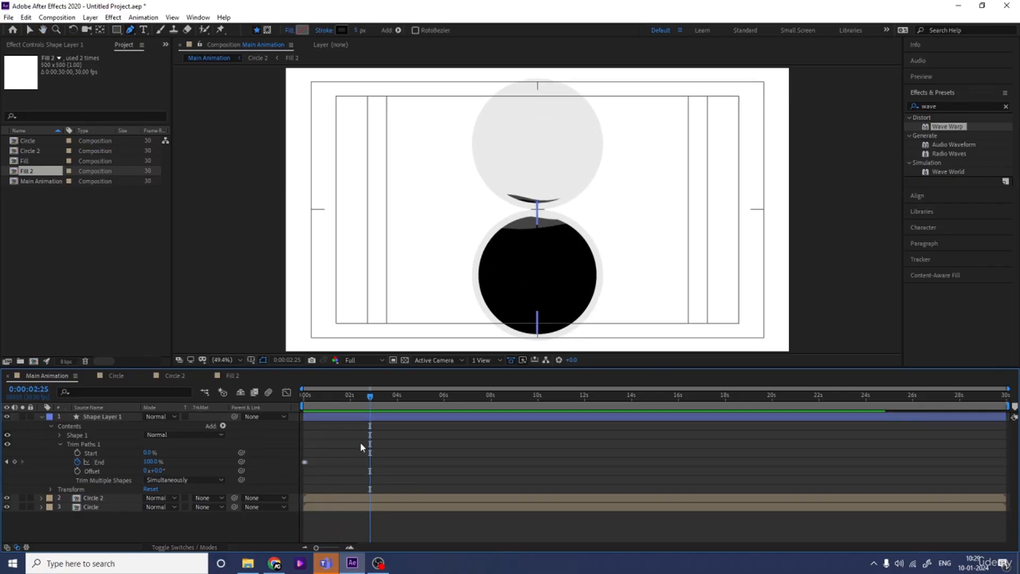
left_click(78, 454)
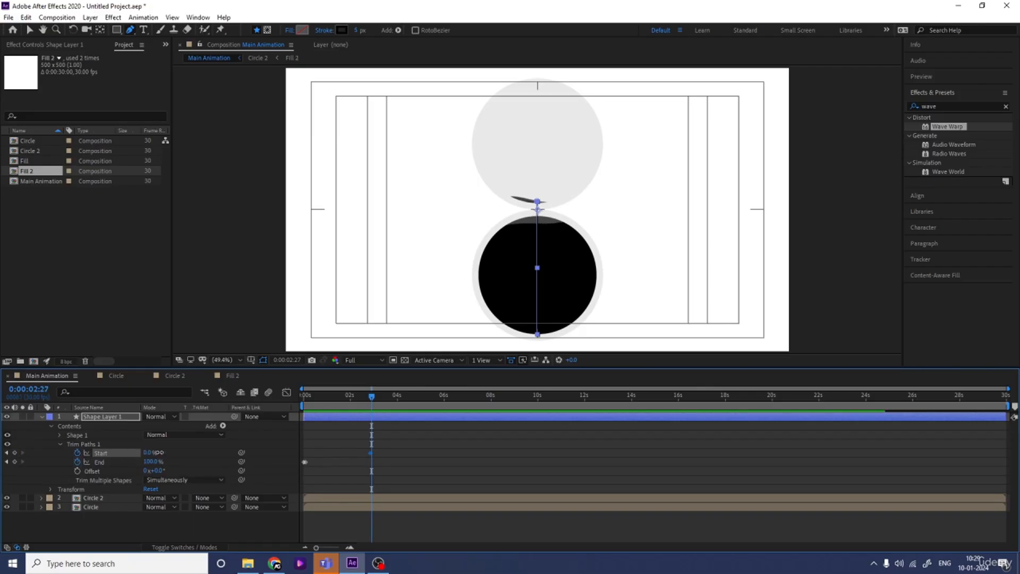
left_click_drag(157, 452, 327, 446)
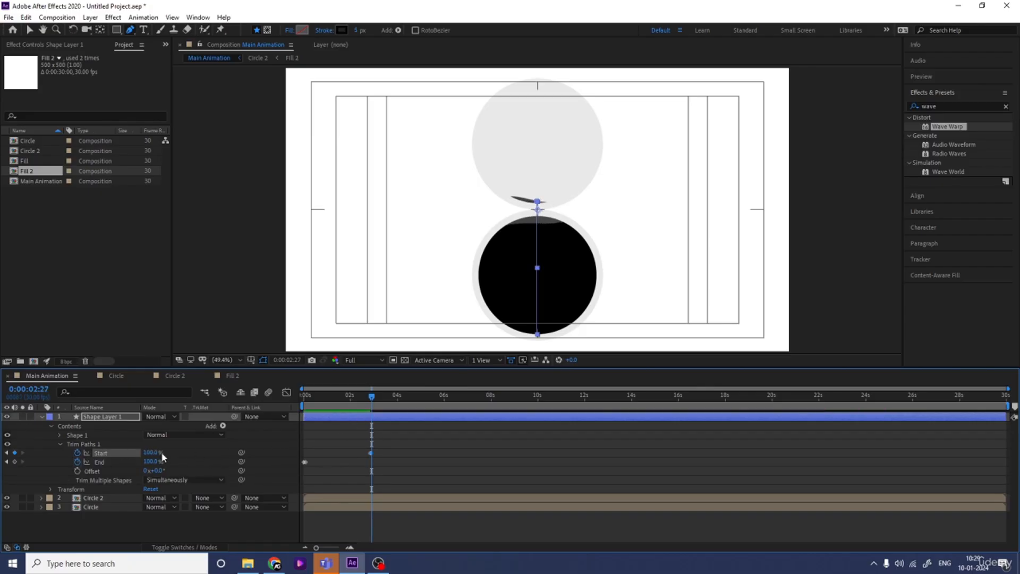
left_click(367, 396)
key("space")
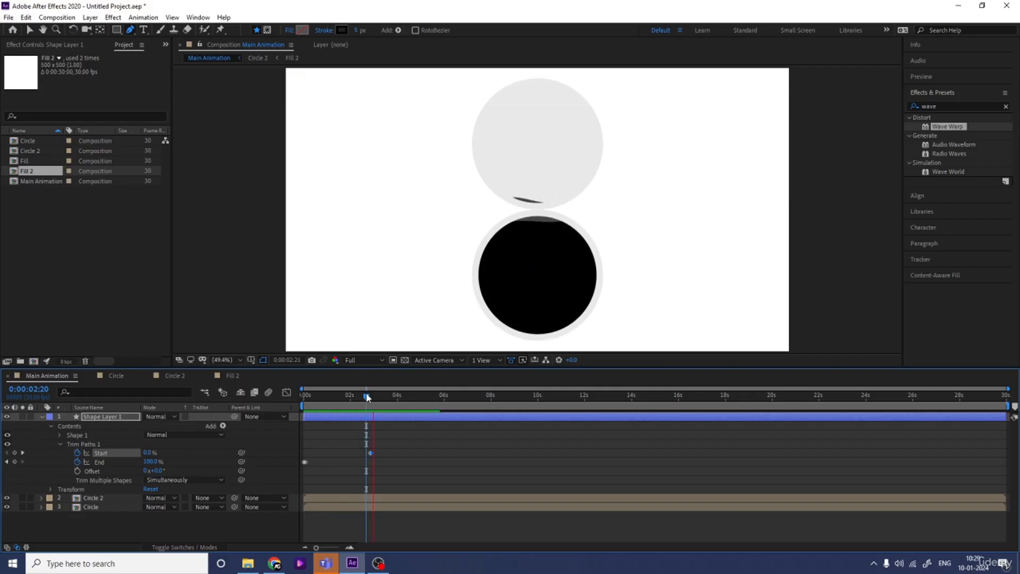
key("space")
Step: Delay the line's 100% Start keyframe to 0:00:03:00 and preview the line's exit
left_click_drag(371, 454, 376, 455)
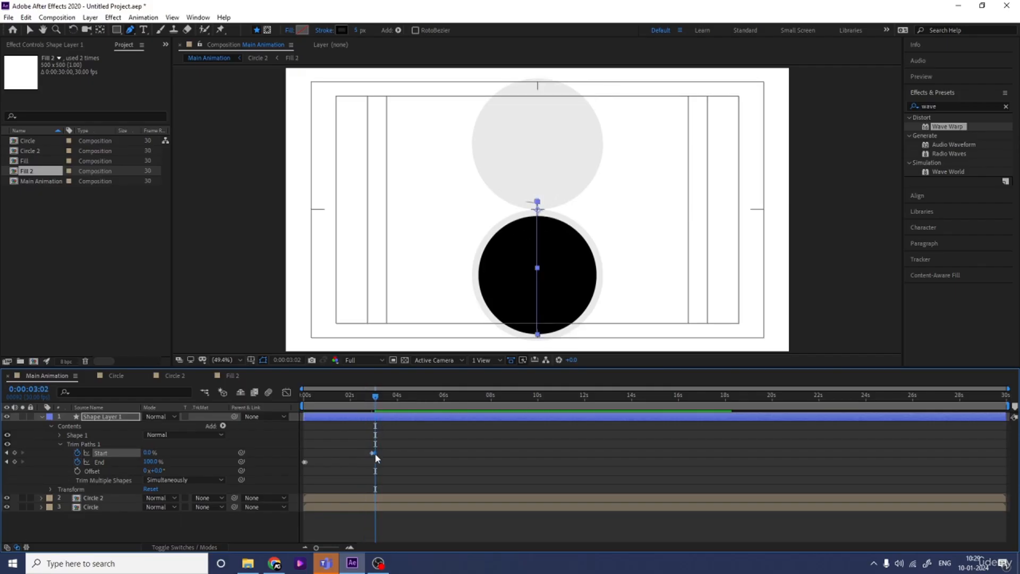
key("ctrl+z")
key("equal")
key("equal")
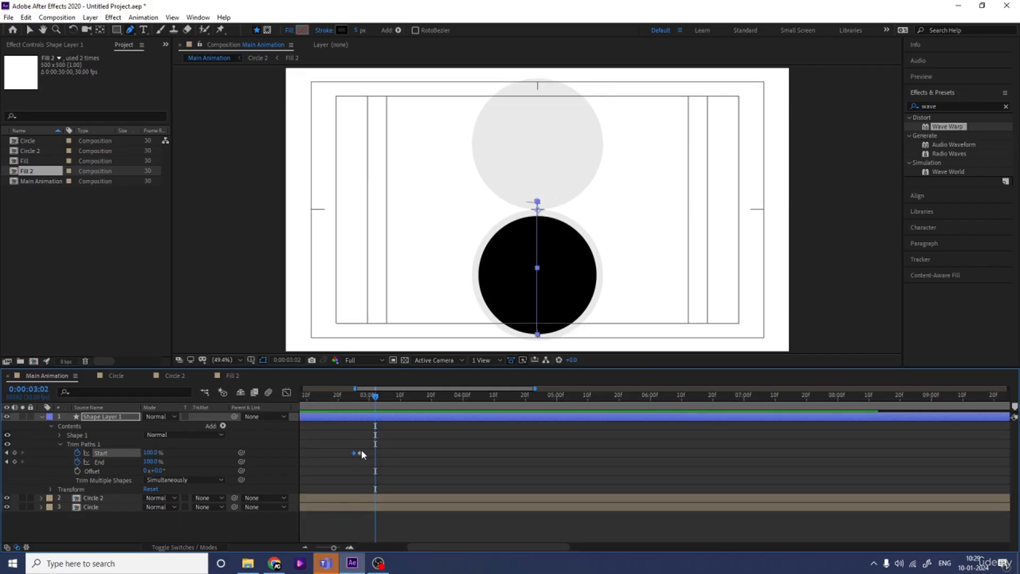
left_click_drag(360, 453, 369, 452)
left_click(345, 398)
key("space")
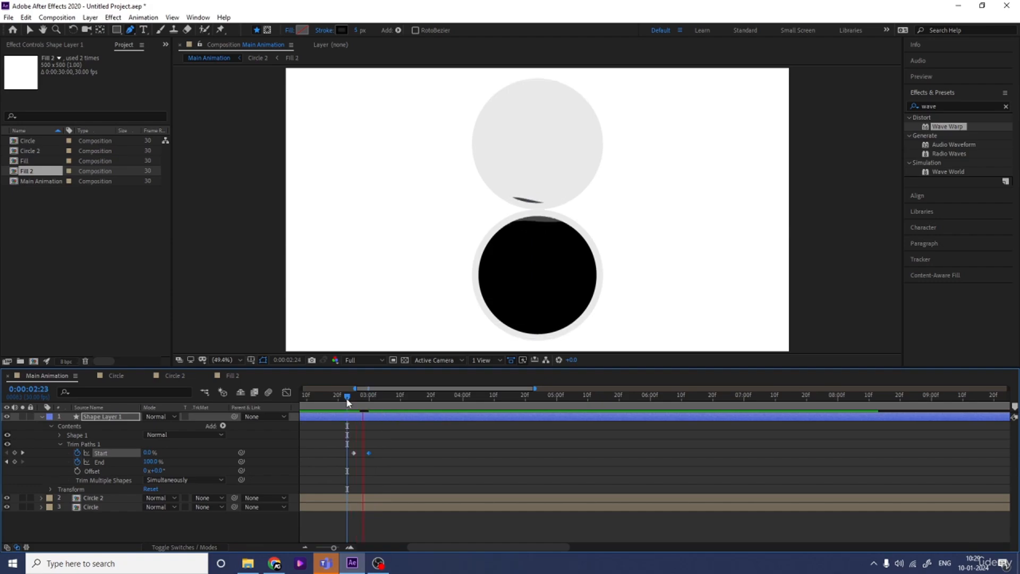
key("space")
Step: Delay the line's 100% Start keyframe to about 0:00:03:11 and preview the composition from the start
left_click_drag(368, 453, 404, 453)
key("space")
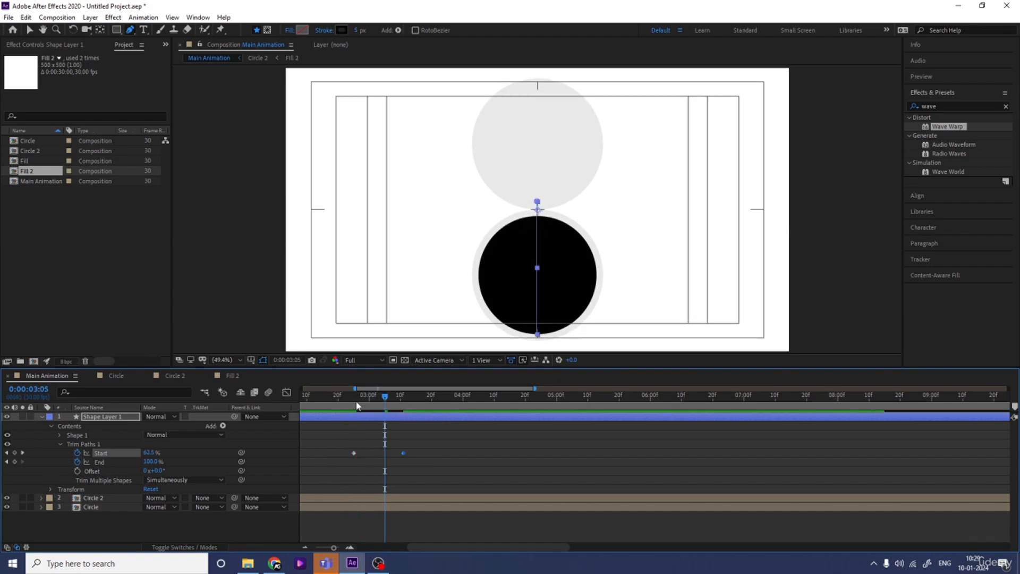
left_click(390, 403)
key("Home")
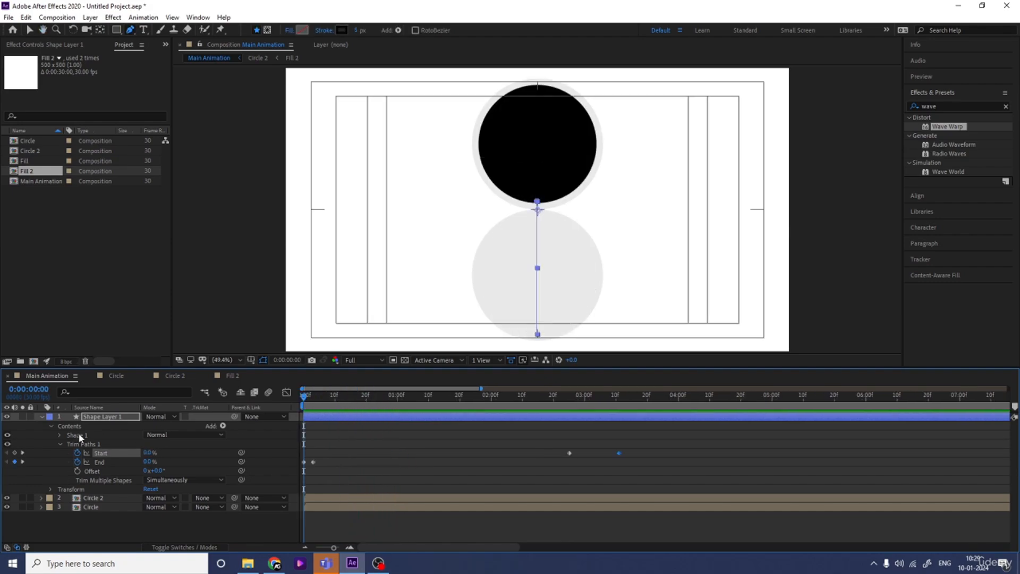
key("space")
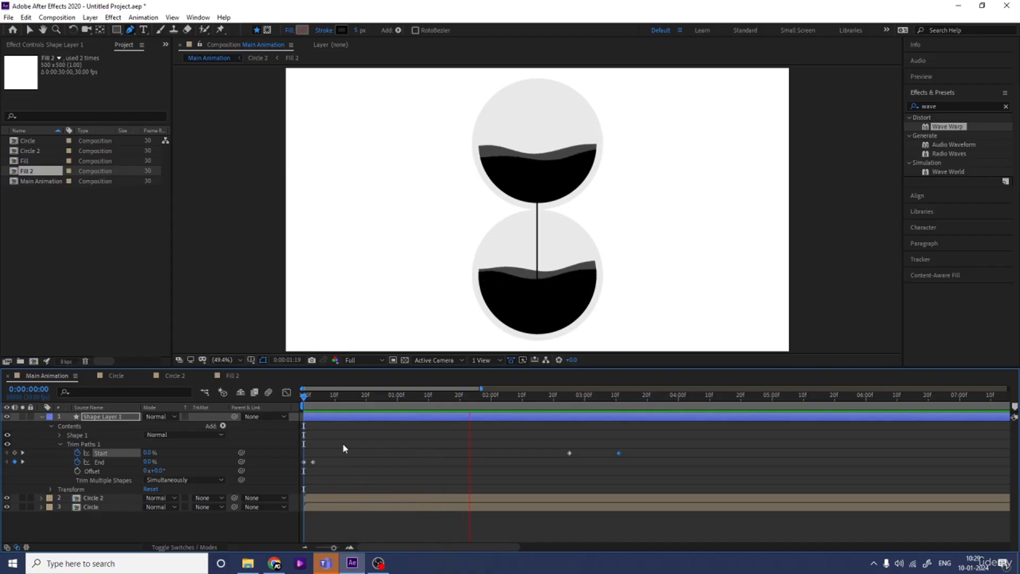
key("space")
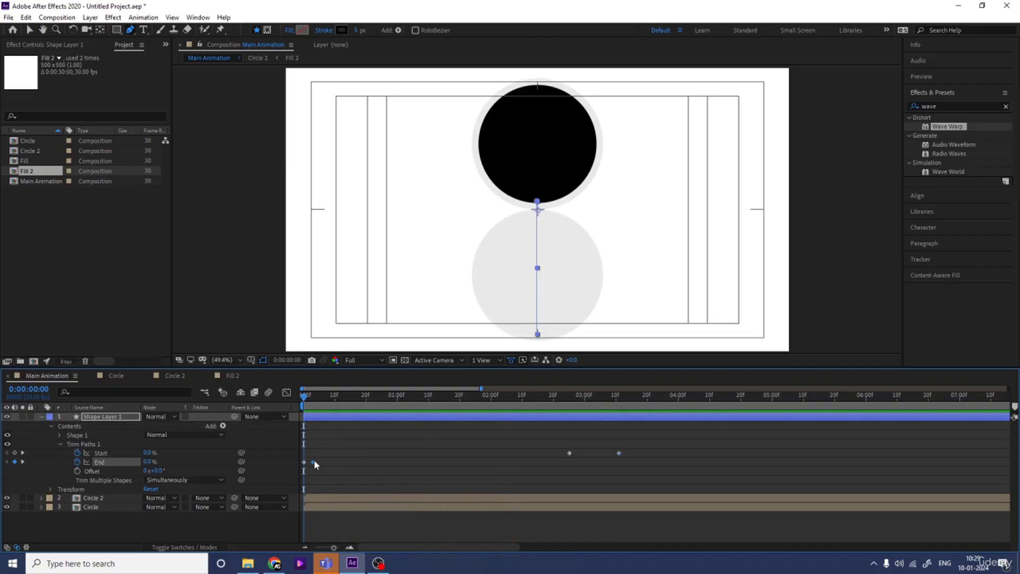
Step: Delay the line's 100% End keyframe to about frame 6 and preview the composition
left_click_drag(314, 461, 322, 461)
key("space")
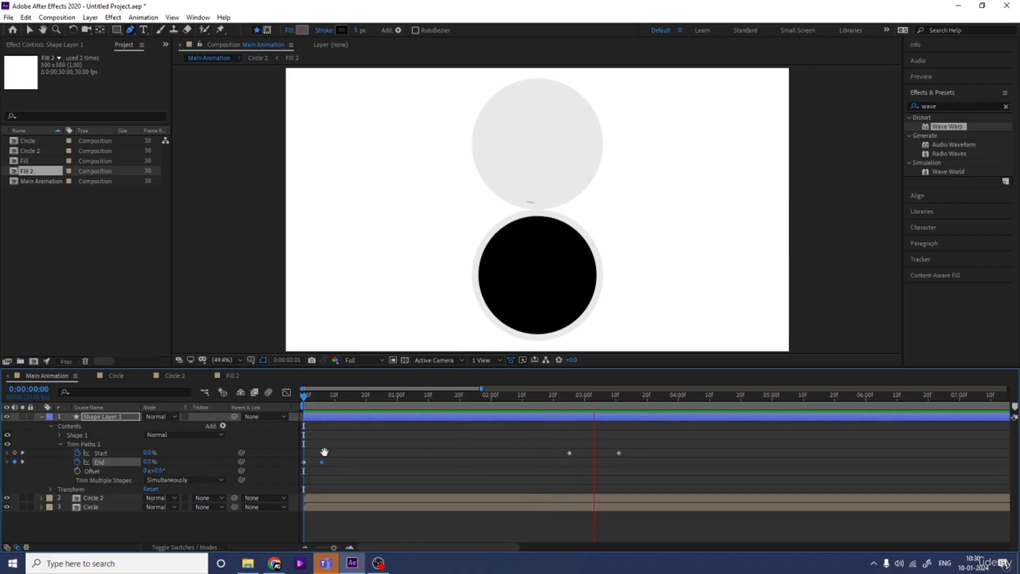
key("space")
Step: Shift the line's 0% Start keyframe earlier to 0:00:02:20 and preview how the line disappears
left_click_drag(567, 396, 559, 396)
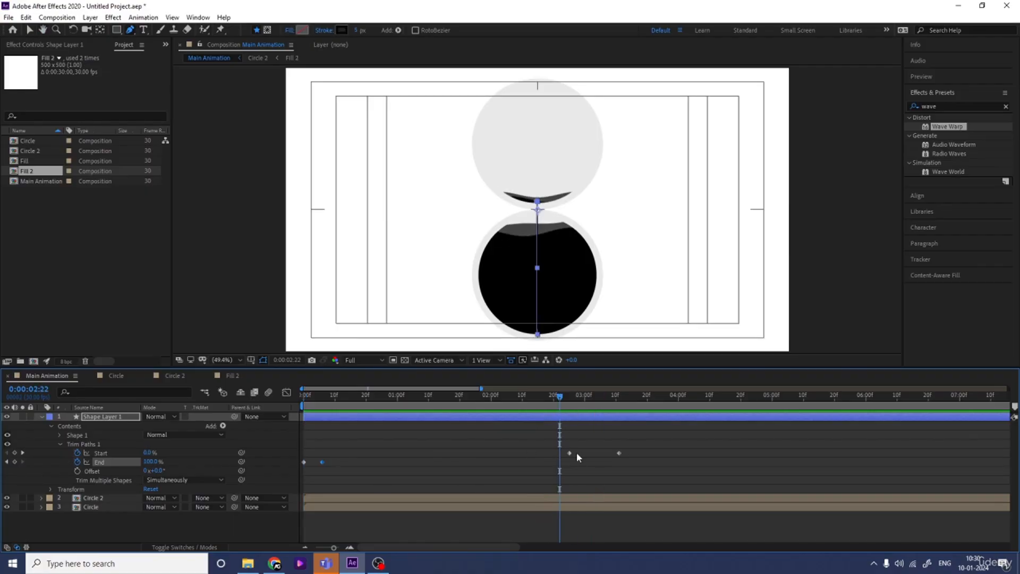
left_click_drag(569, 452, 554, 455)
key("space")
key("space")
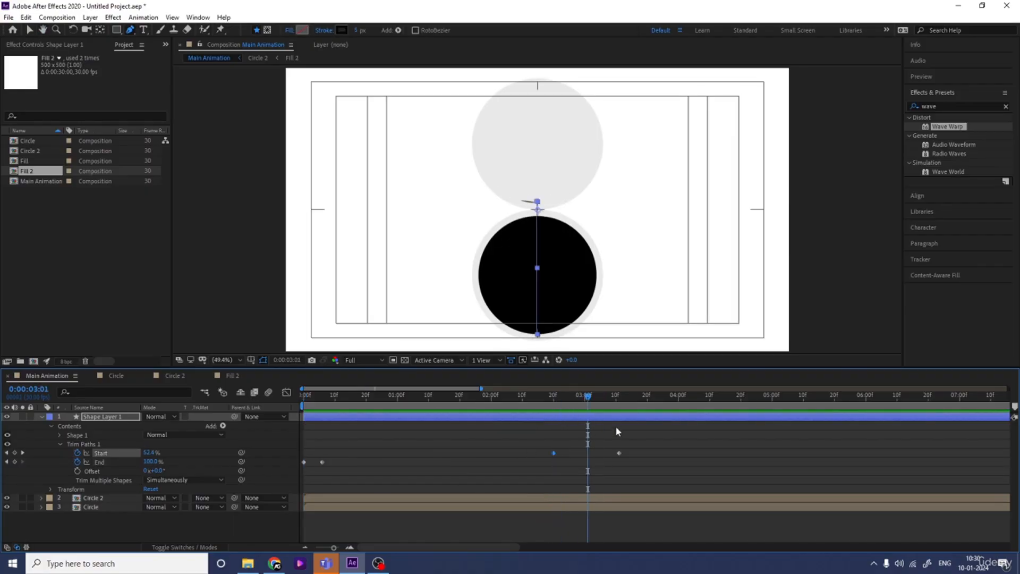
left_click_drag(568, 397, 548, 397)
key("space")
key("space")
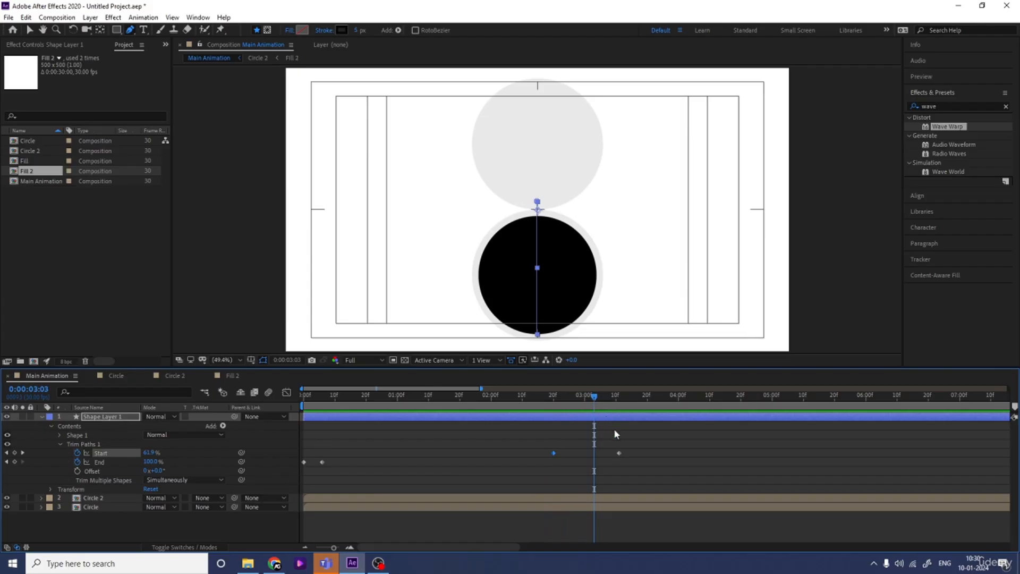
Step: Shift the line's 100% Start keyframe to 0:00:03:06, preview it, and show only the layer's keyframed properties
left_click_drag(617, 454, 602, 455)
left_click(553, 402)
key("space")
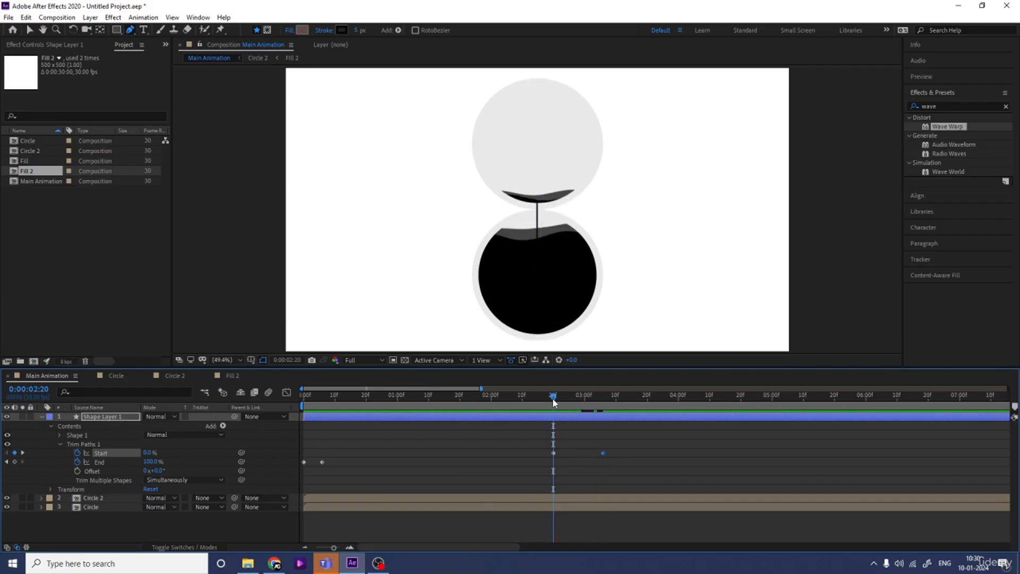
key("space")
left_click(603, 436)
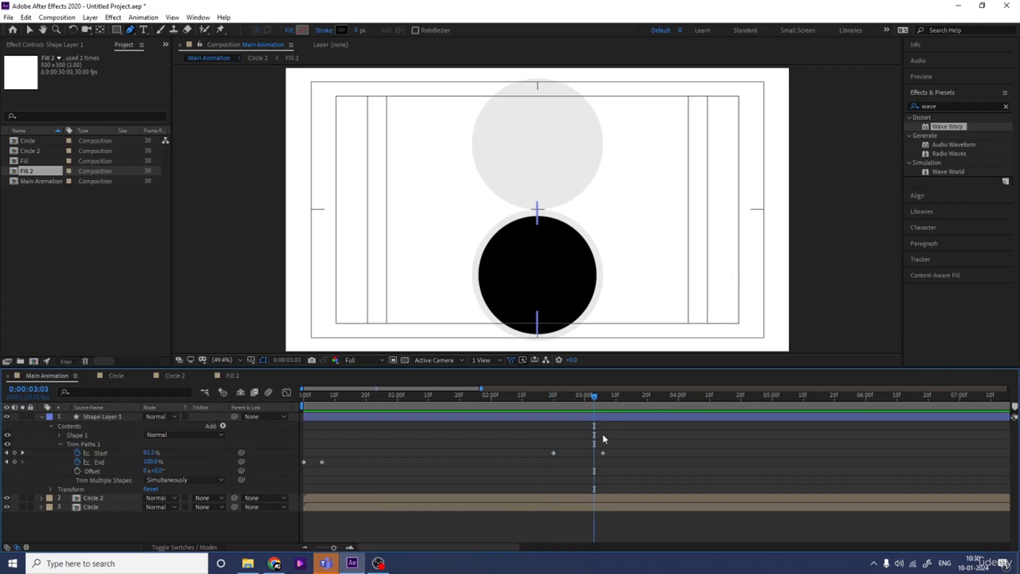
key("u")
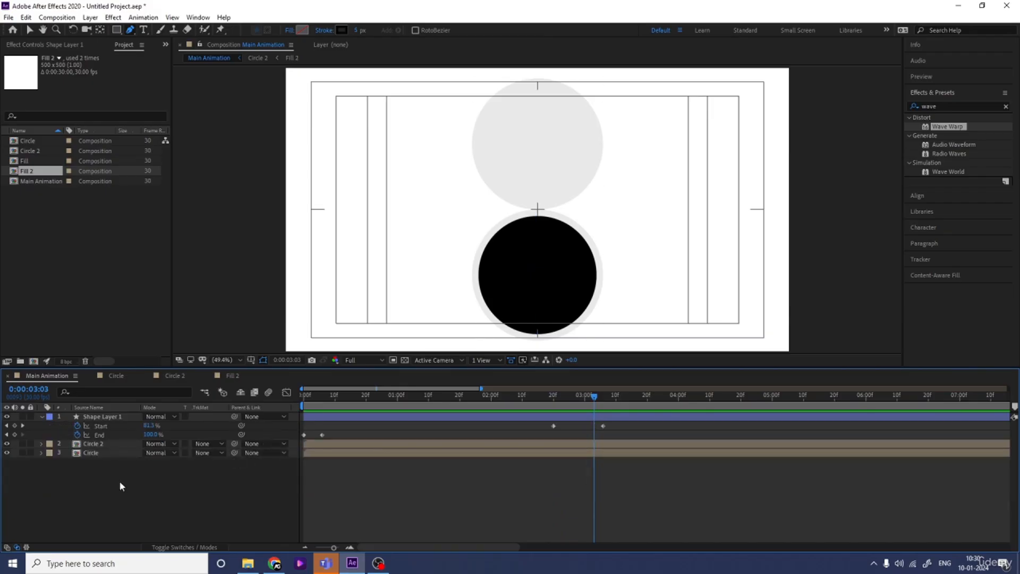
Step: Add a null object and parent Shape Layer 1, Circle 2 and Circle to it
right_click(119, 481)
mouse_move(153, 369)
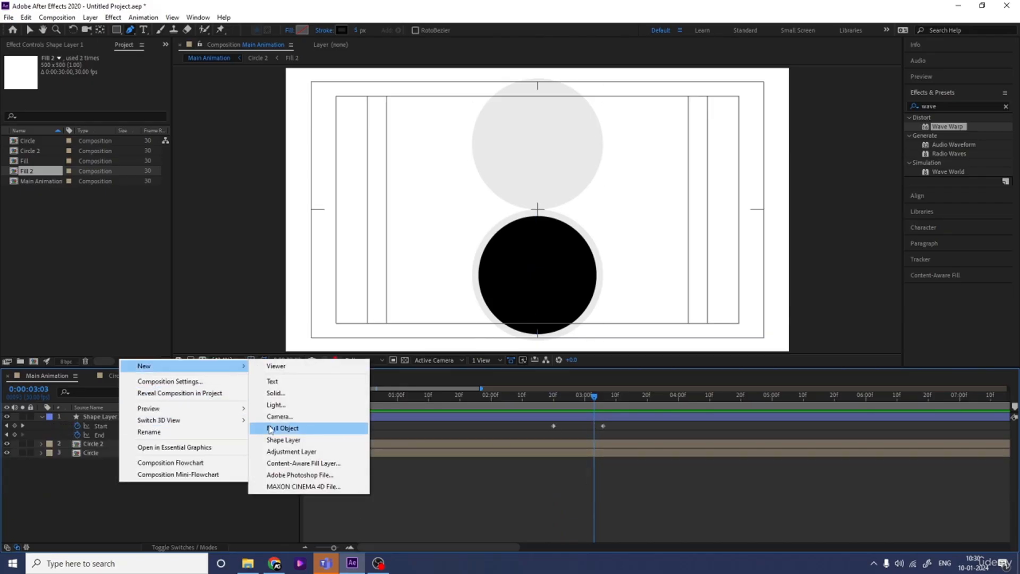
left_click(282, 429)
key("Num_Lock")
left_click(111, 426)
left_click(107, 462, "shift")
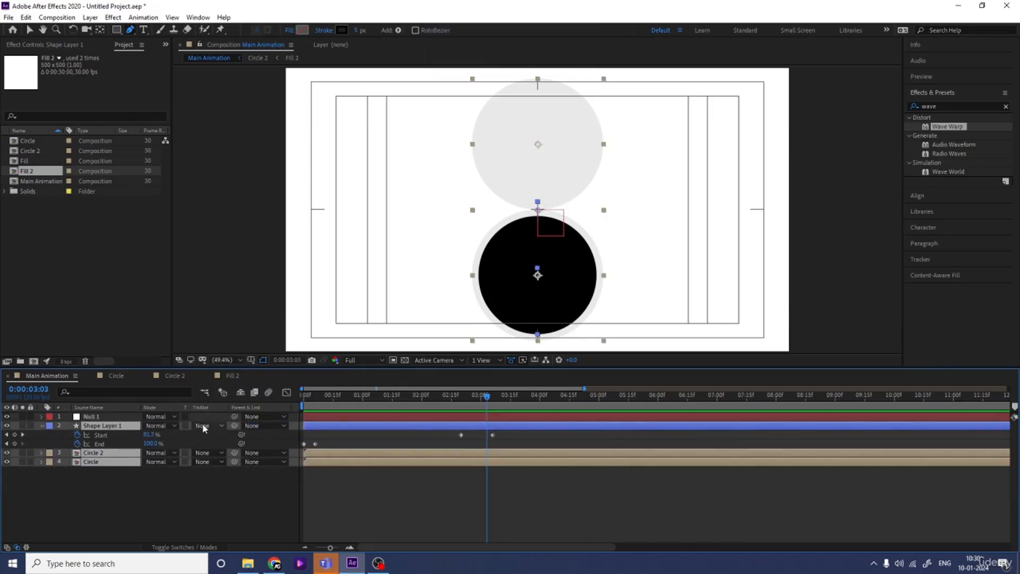
left_click_drag(238, 428, 95, 417)
left_click(211, 479)
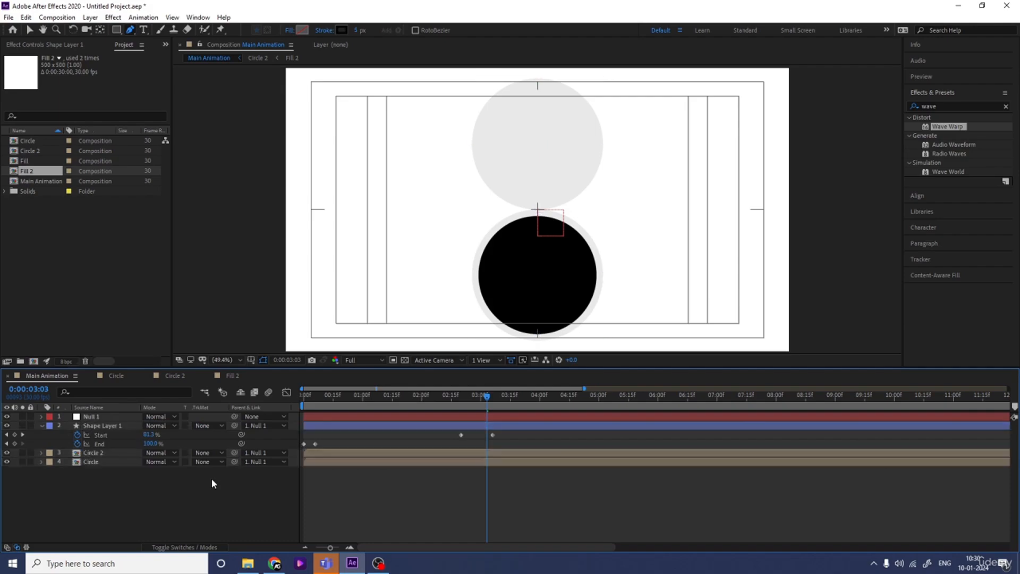
Step: Collapse the shape layer's keyframed properties and preview the whole animation from the start
key("u")
key("Home")
key("space")
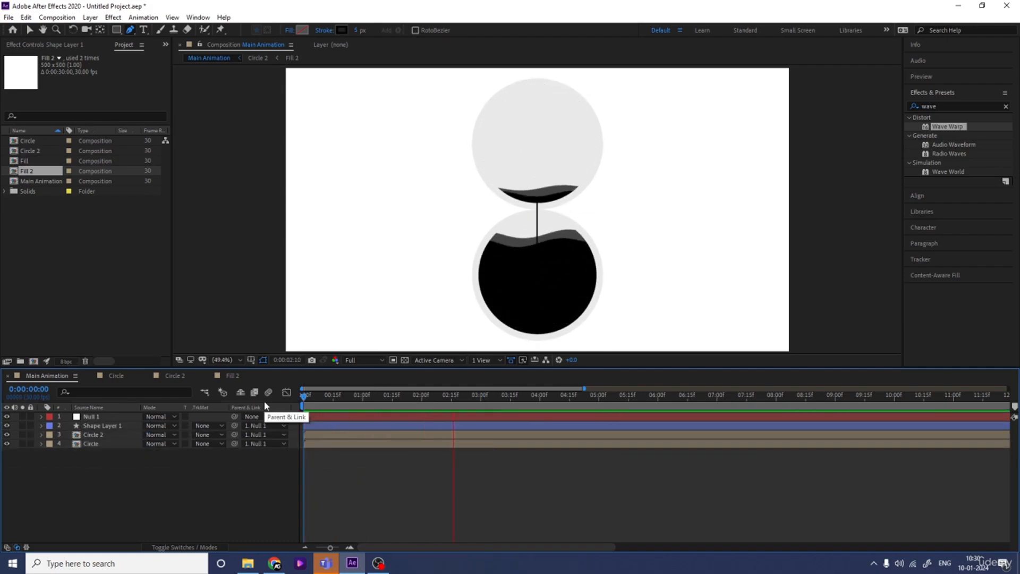
key("space")
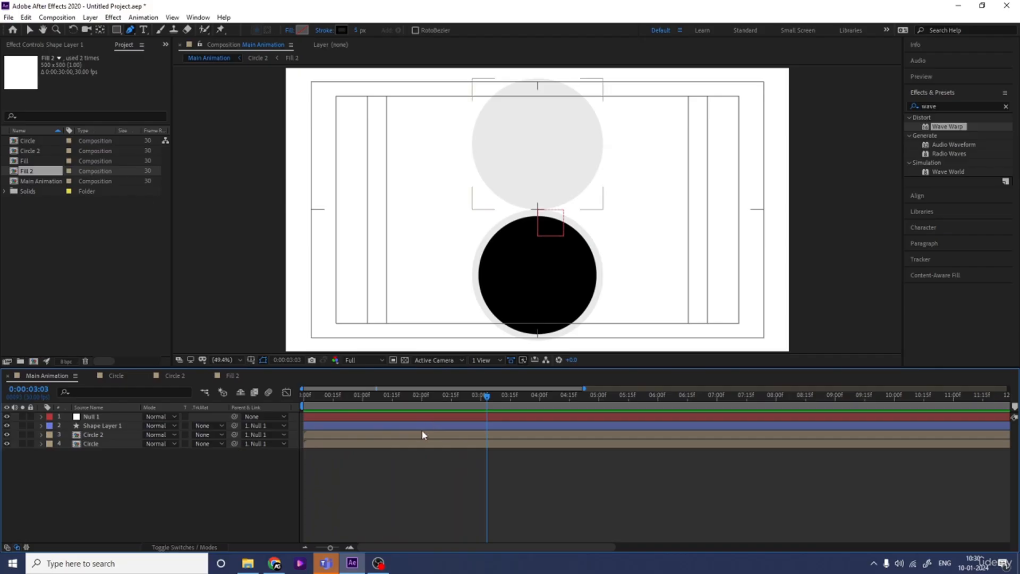
Step: Delay the line's first Start keyframe to about 0:00:02:25, preview the composition, and deselect the shape layer
left_click(437, 425)
key("u")
left_click_drag(468, 403, 469, 404)
left_click(463, 435)
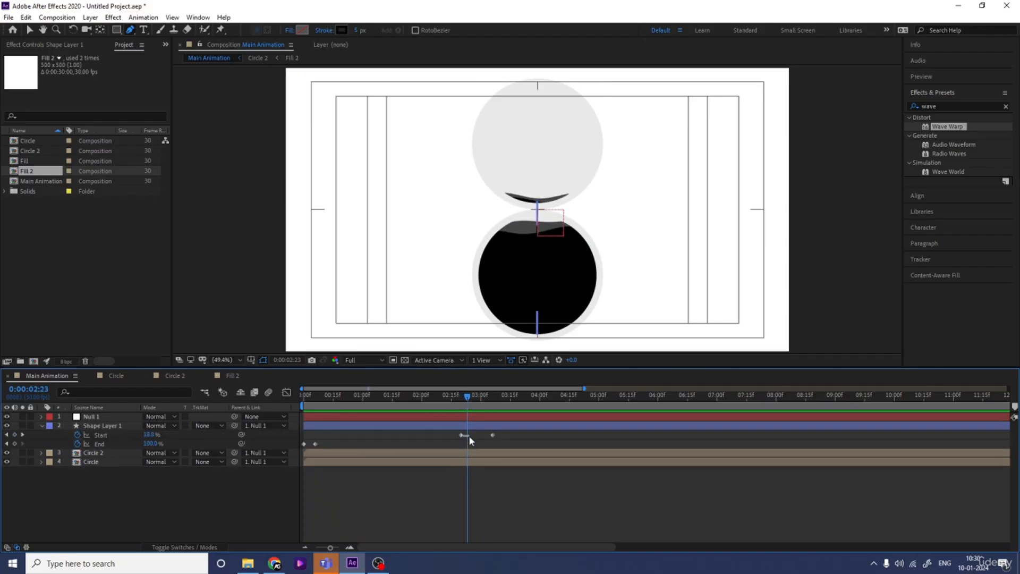
left_click_drag(461, 435, 473, 435)
key("space")
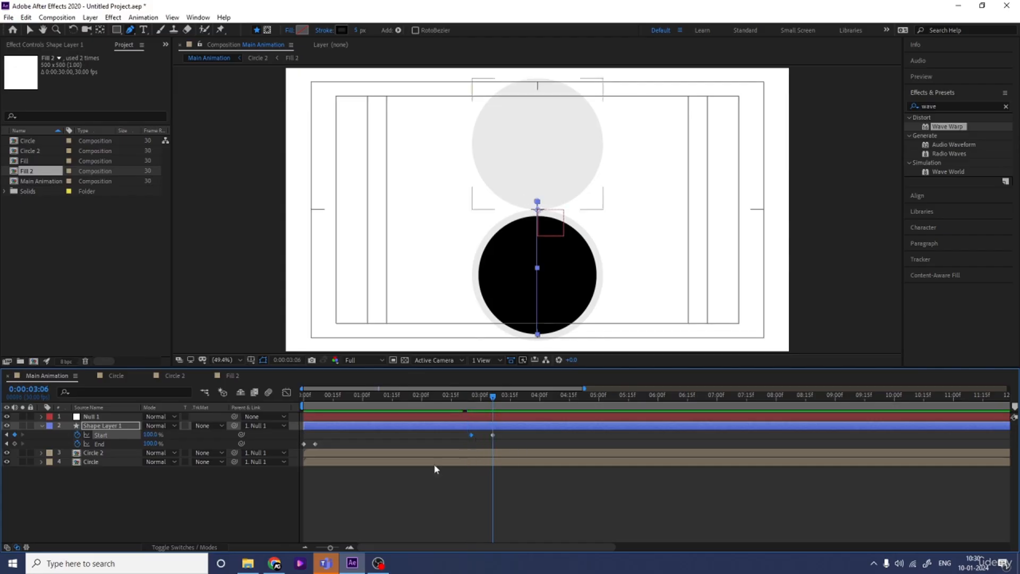
left_click(170, 513)
key("k")
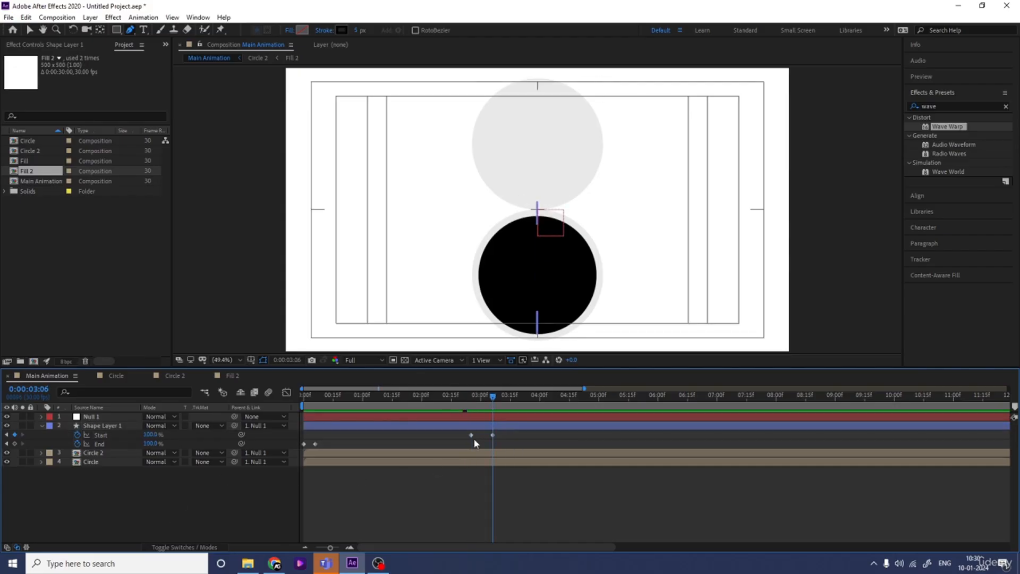
Step: Keyframe Null 1's Rotation from 0° at 0:00:03:06 to 180° at 0:00:04:12
left_click(109, 418)
key("r")
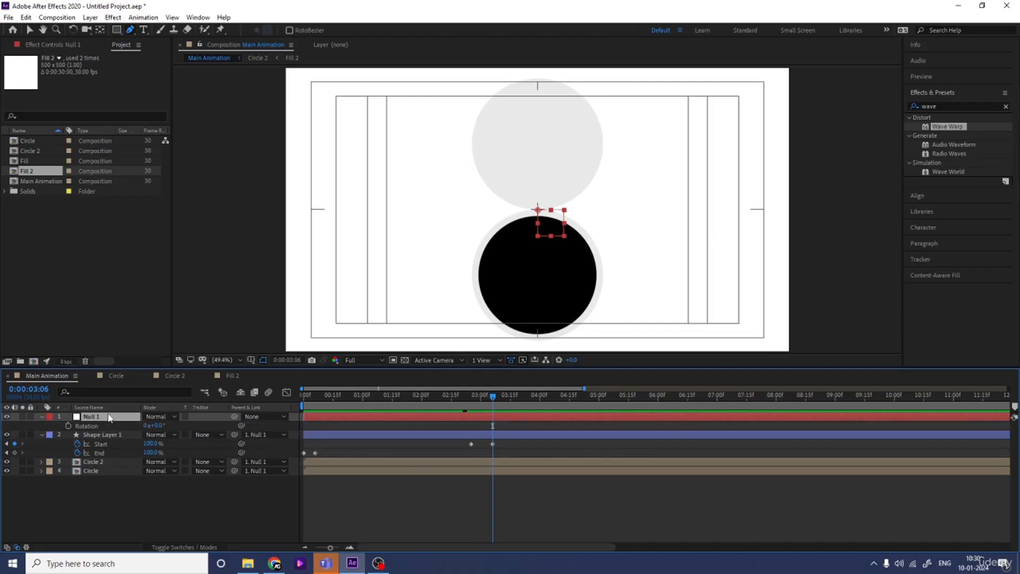
left_click(67, 425)
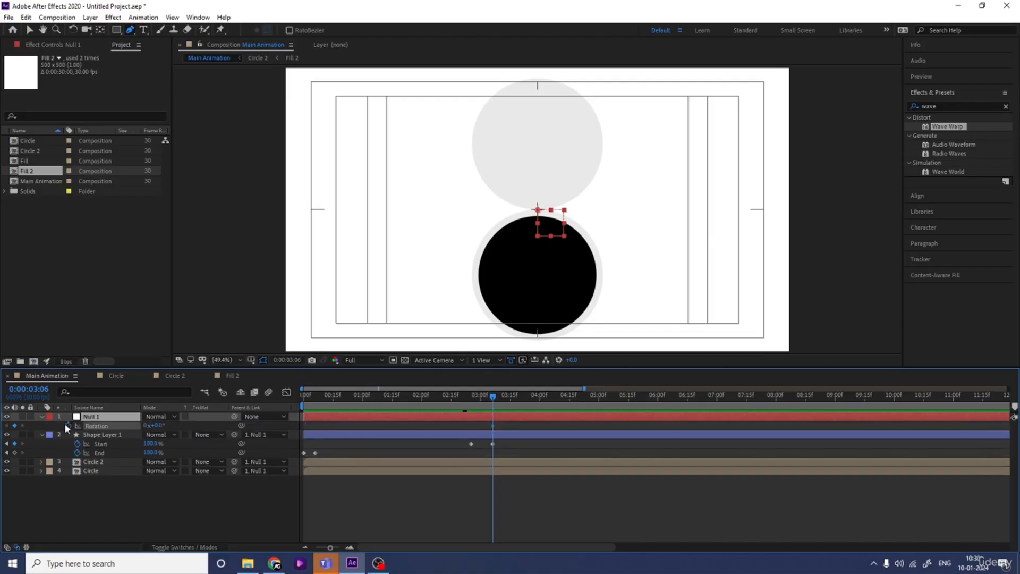
left_click(564, 402)
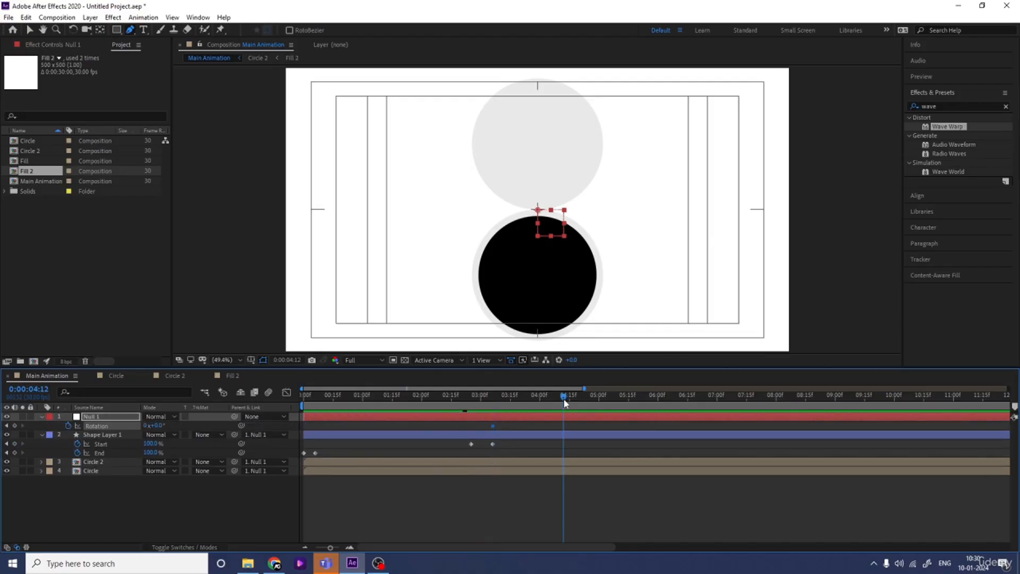
left_click_drag(158, 428, 181, 433)
left_click(161, 425)
type("18")
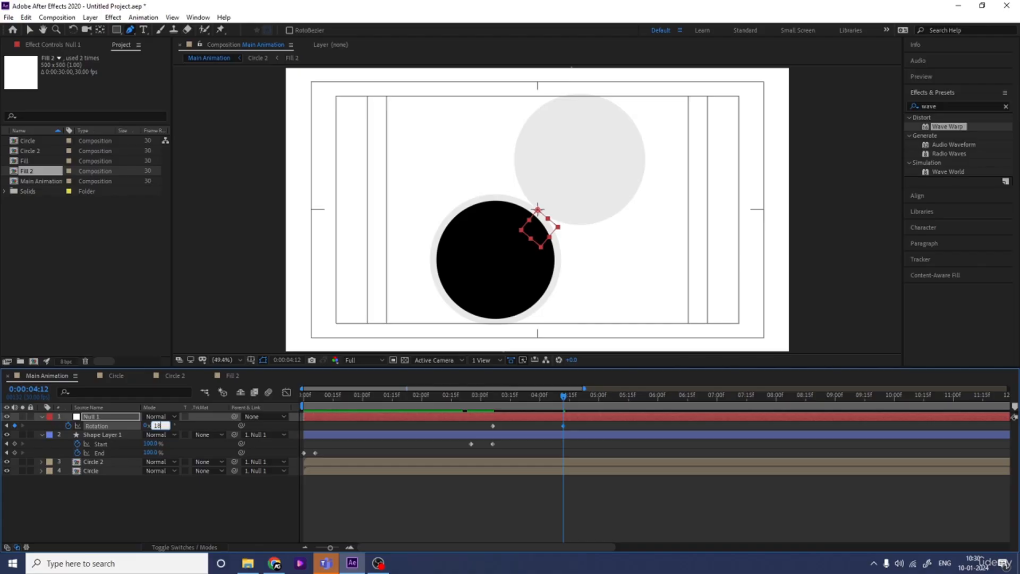
type("0")
key("Return")
Step: Easy ease both of the null's Rotation keyframes and reshape their speed graph into a steep peak midway
left_click_drag(565, 429, 454, 393)
key("F9")
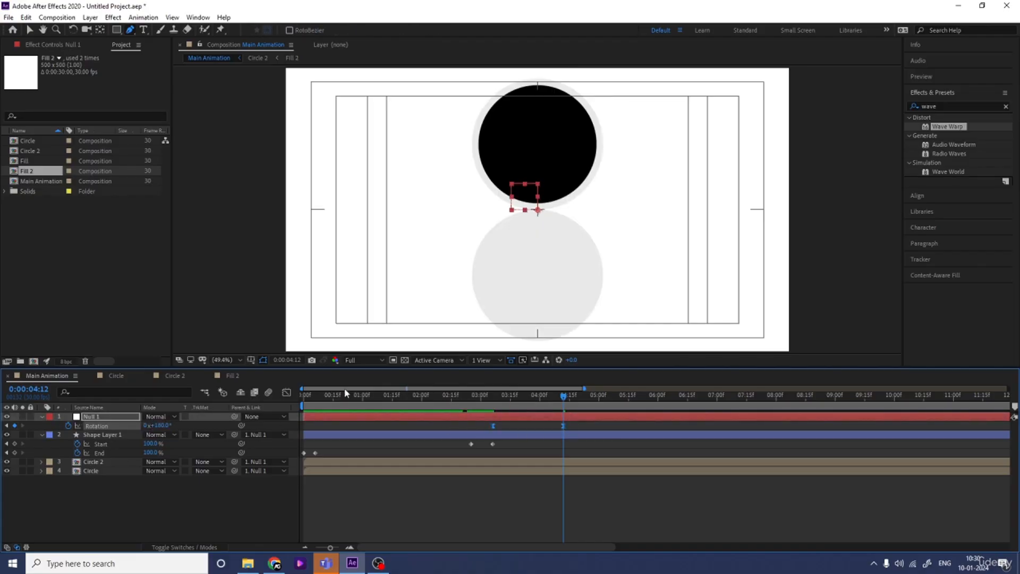
left_click(287, 393)
left_click_drag(479, 444, 517, 516)
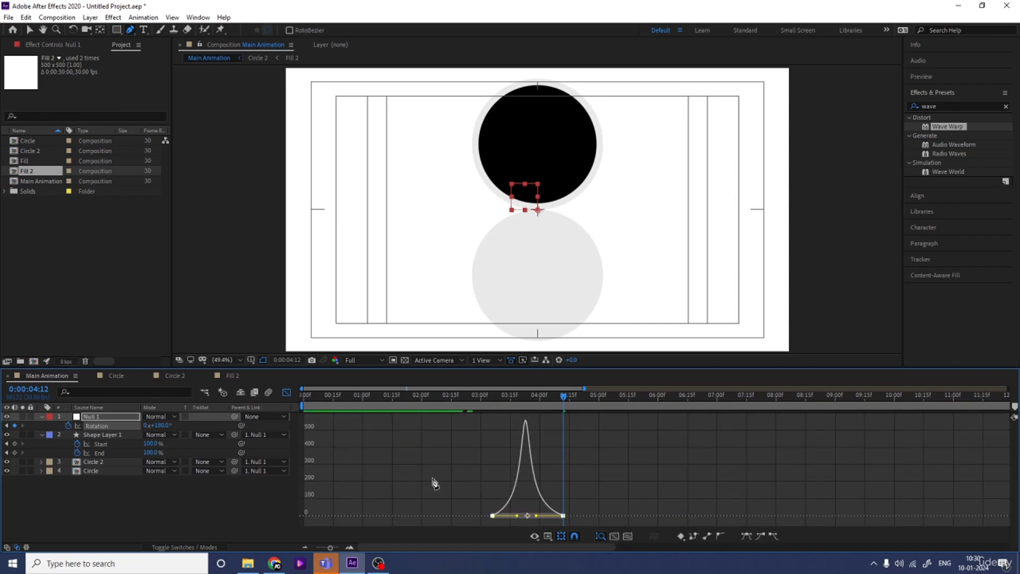
left_click(287, 393)
Step: Preview the Main Animation composition from the start to check the null's rotation
key("Home")
key("space")
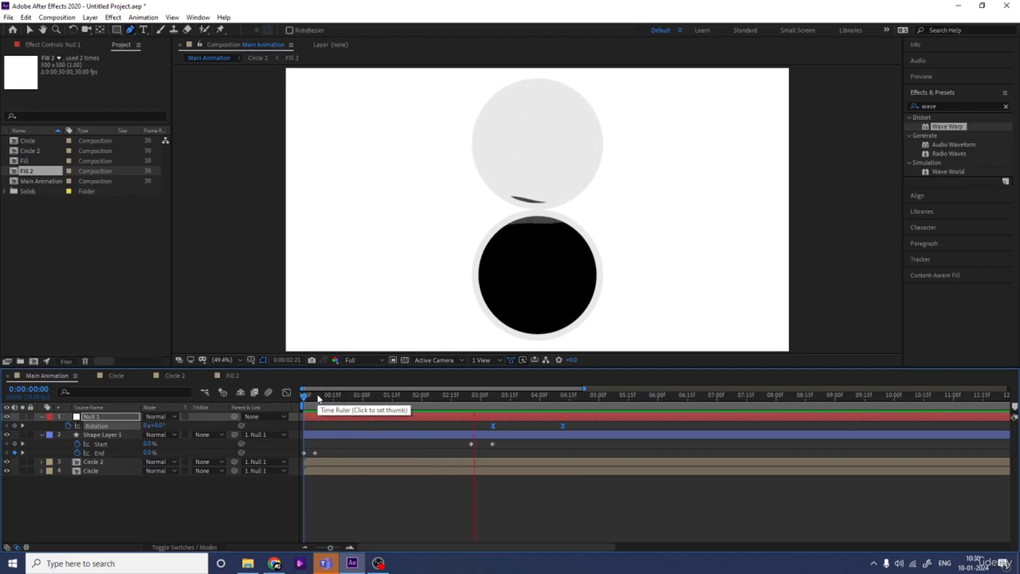
key("space")
key("space")
key("space")
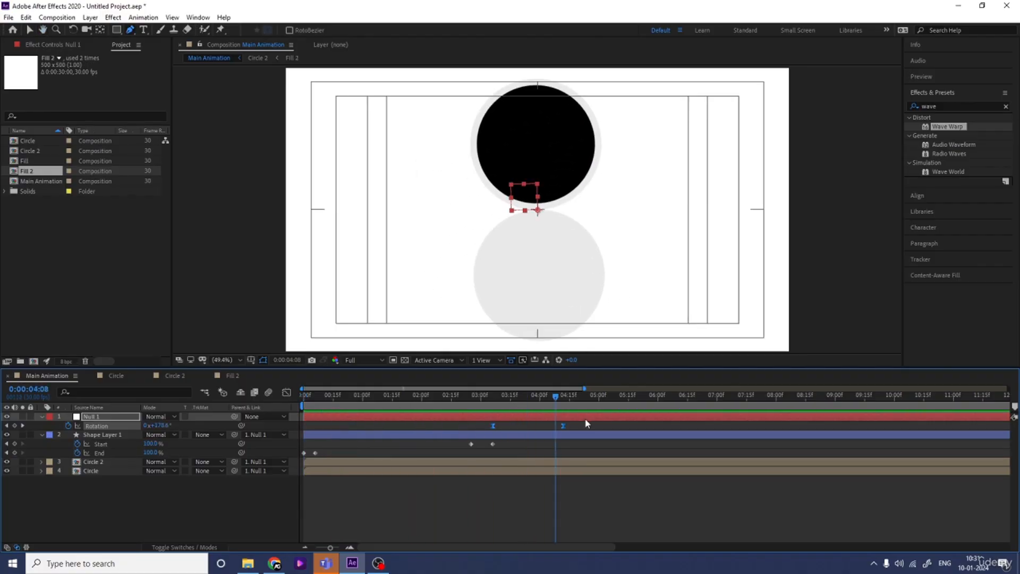
Step: End the work area at the last Rotation keyframe, 0:00:04:12, and preview that range
key("F2")
key("k")
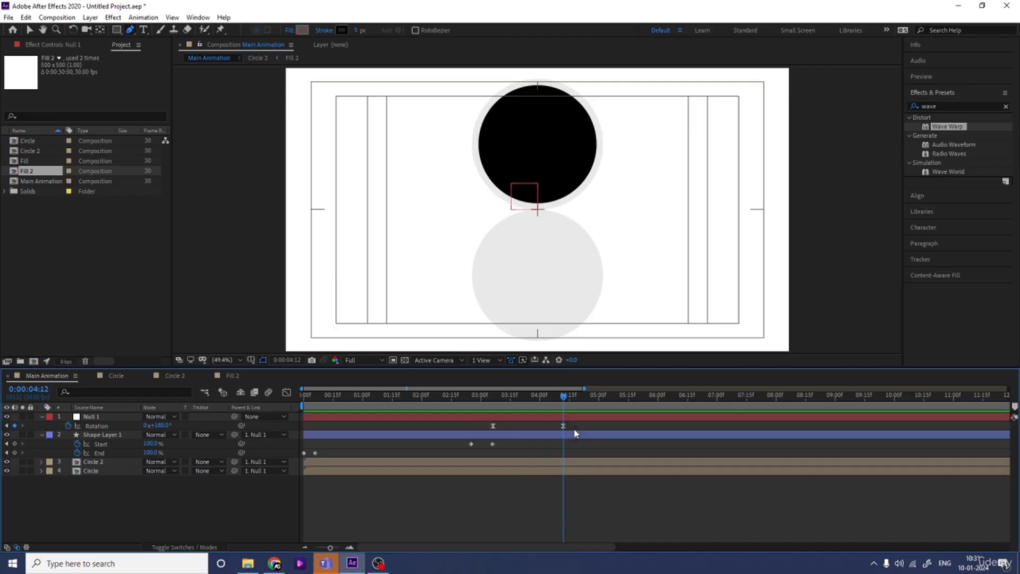
key("space")
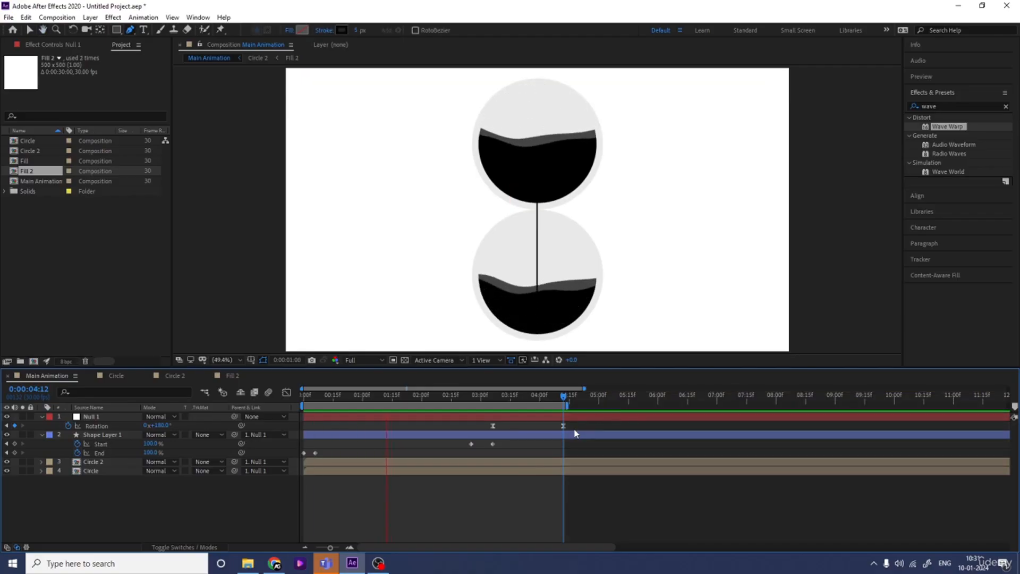
key("space")
Step: Scale Null 1 down to 61% and preview the smaller animation
left_click(113, 419)
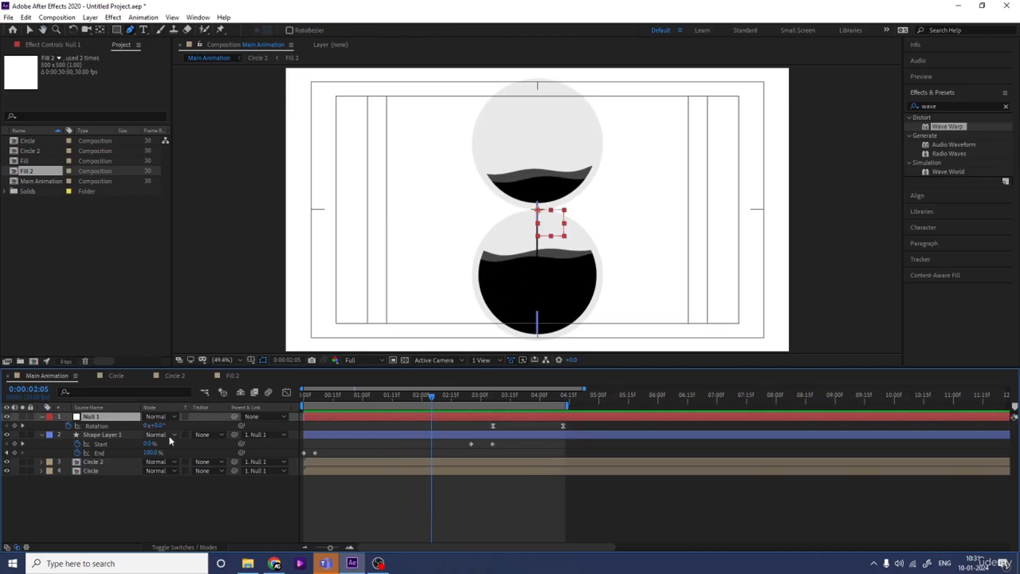
key("s")
left_click_drag(159, 425, 142, 425)
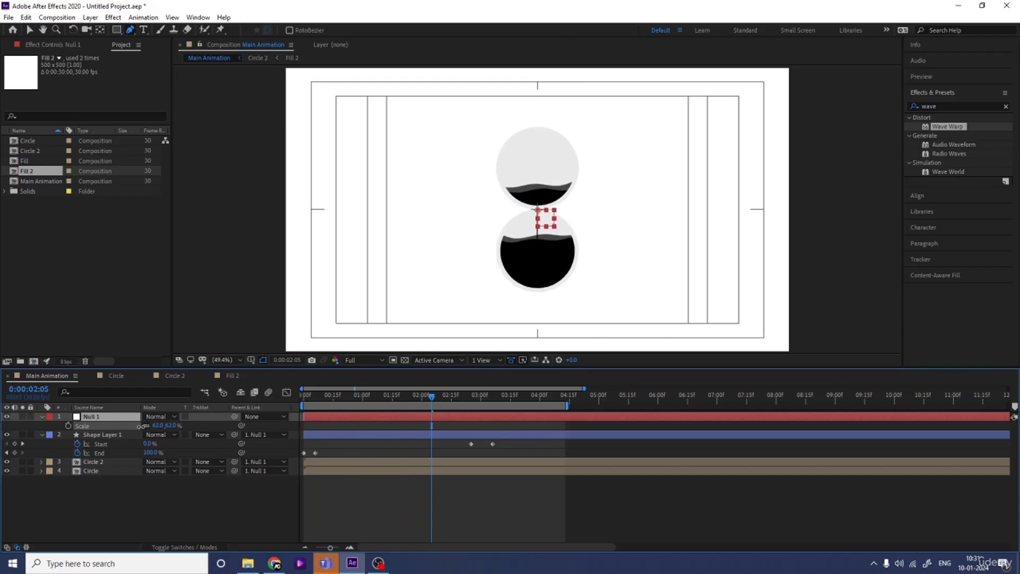
key("space")
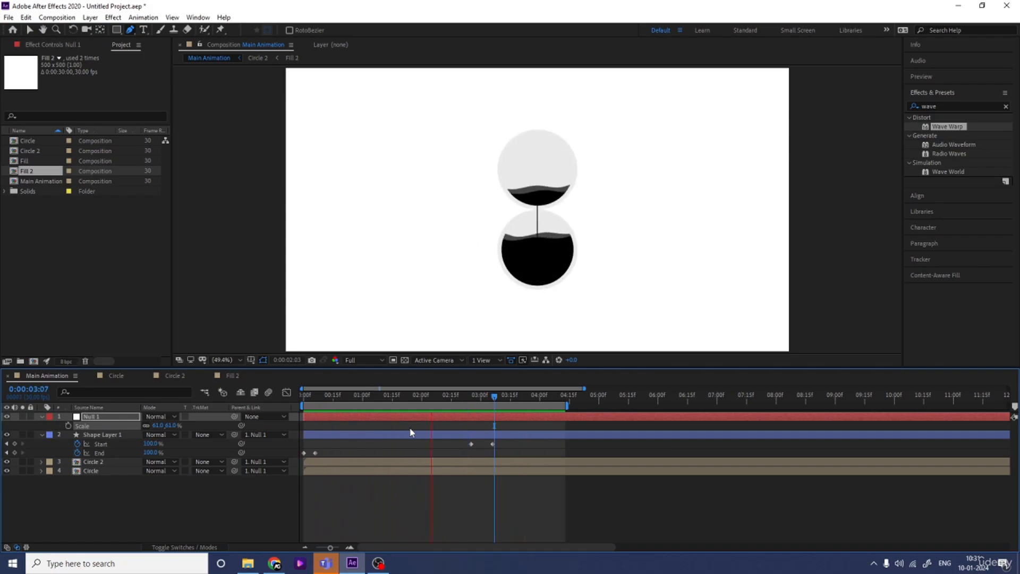
key("space")
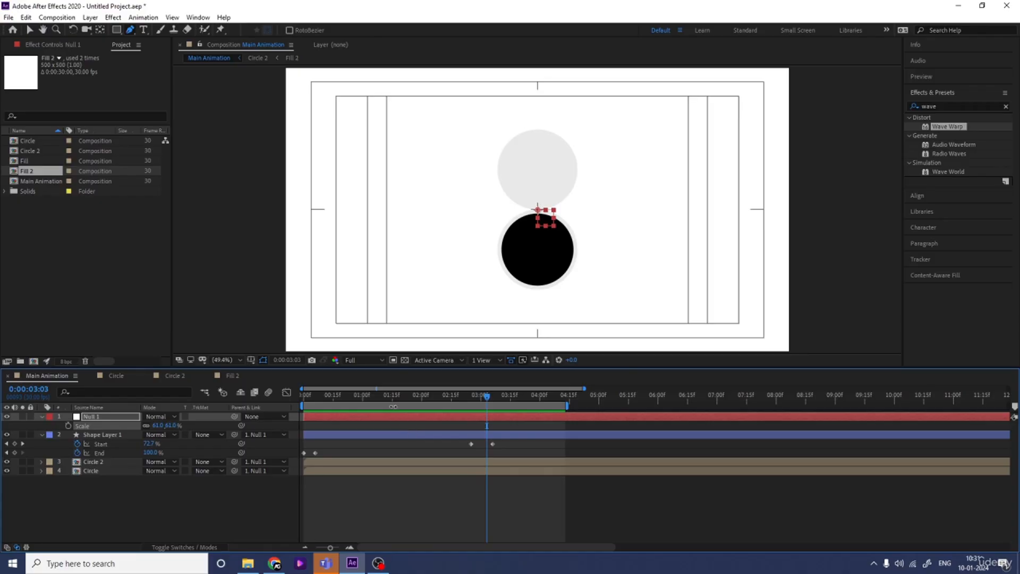
key("Home")
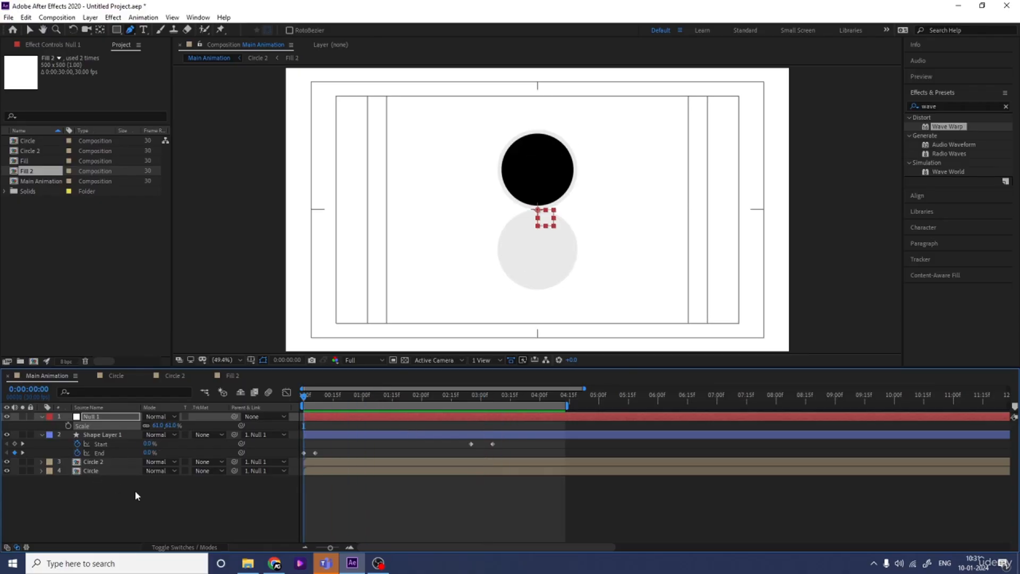
left_click(139, 492)
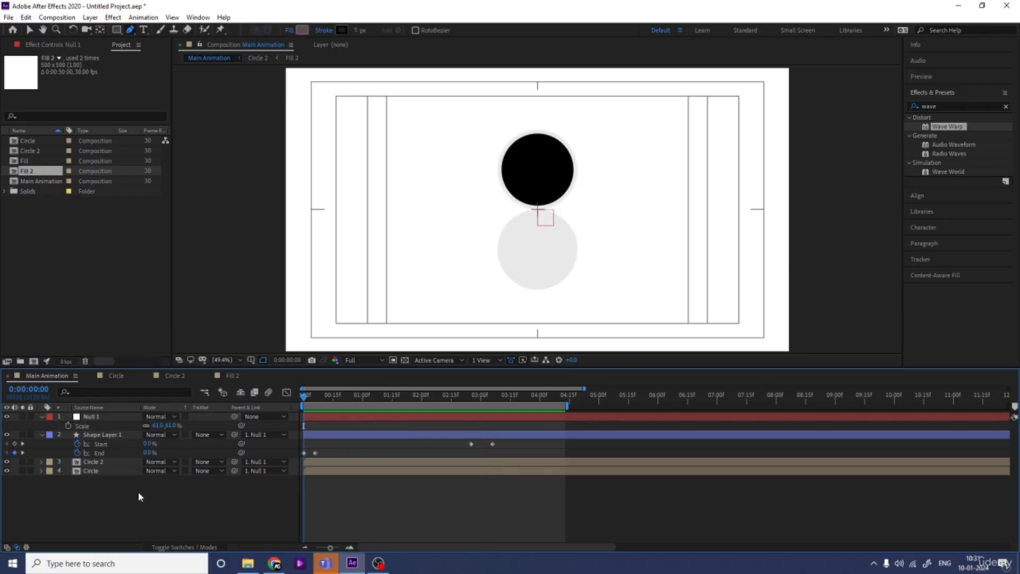
key("u")
Step: In the Circle composition, duplicate Shape Layer 1 and set the duplicate's fill to None
left_click(116, 376)
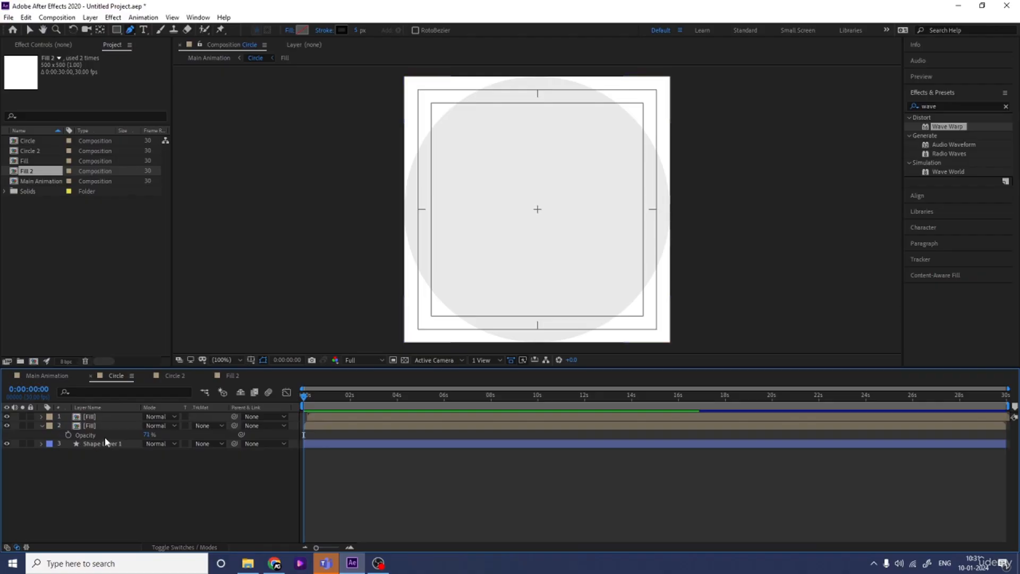
left_click(93, 444)
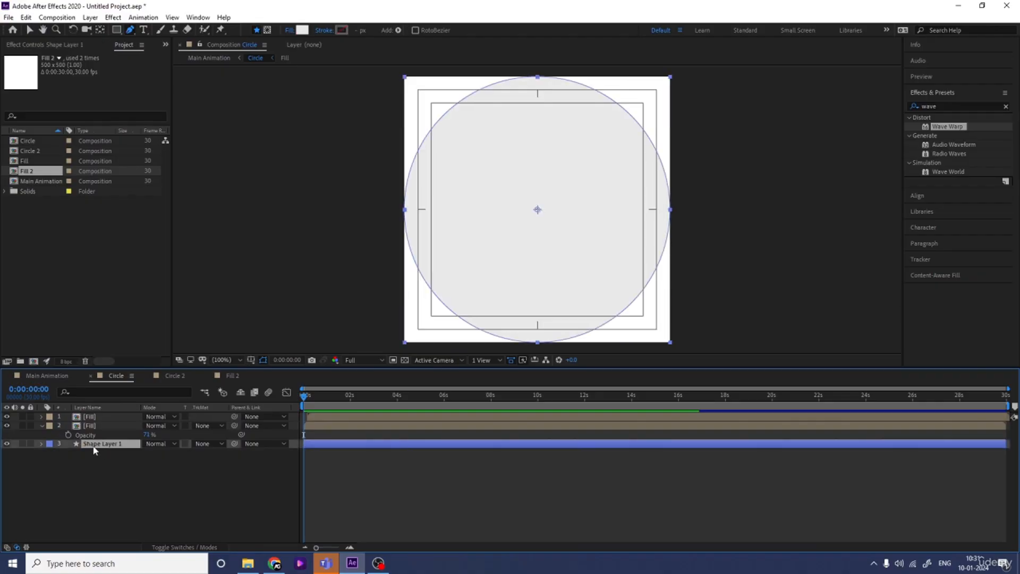
key("ctrl+d")
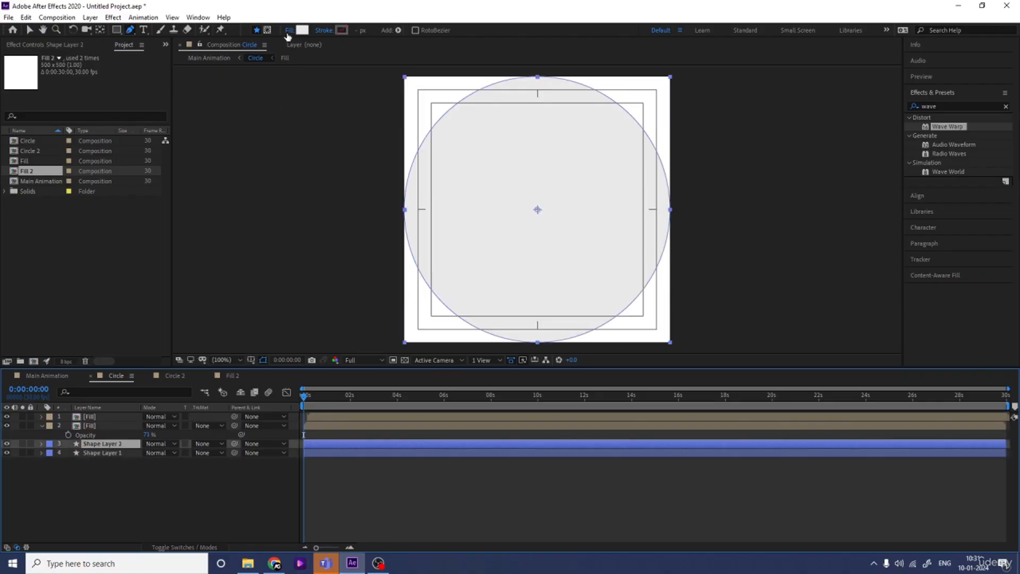
left_click(289, 31)
left_click(456, 254)
left_click(493, 313)
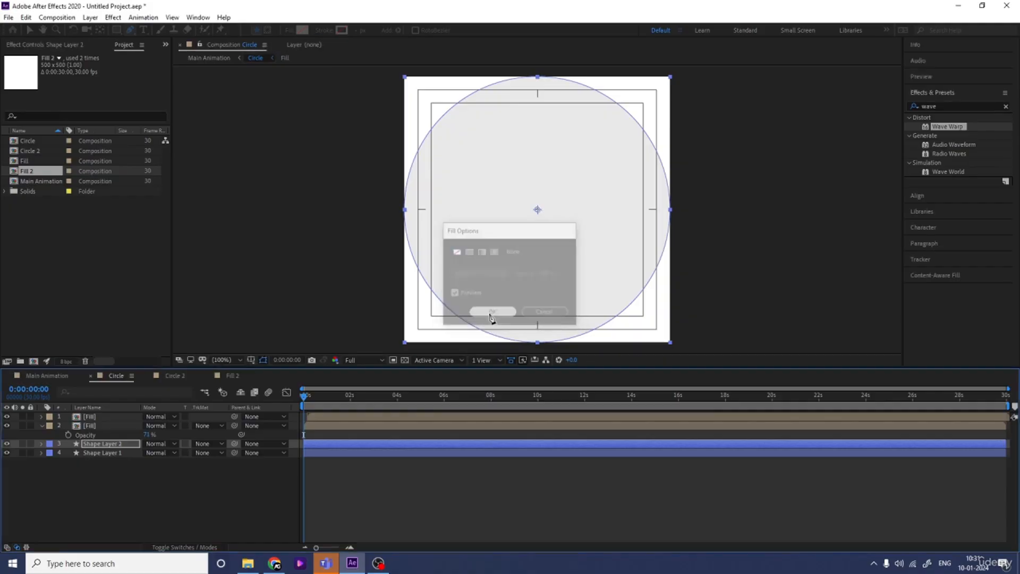
Step: Give the duplicated circle a black (000000) stroke 2 px wide and deselect it
left_click(342, 30)
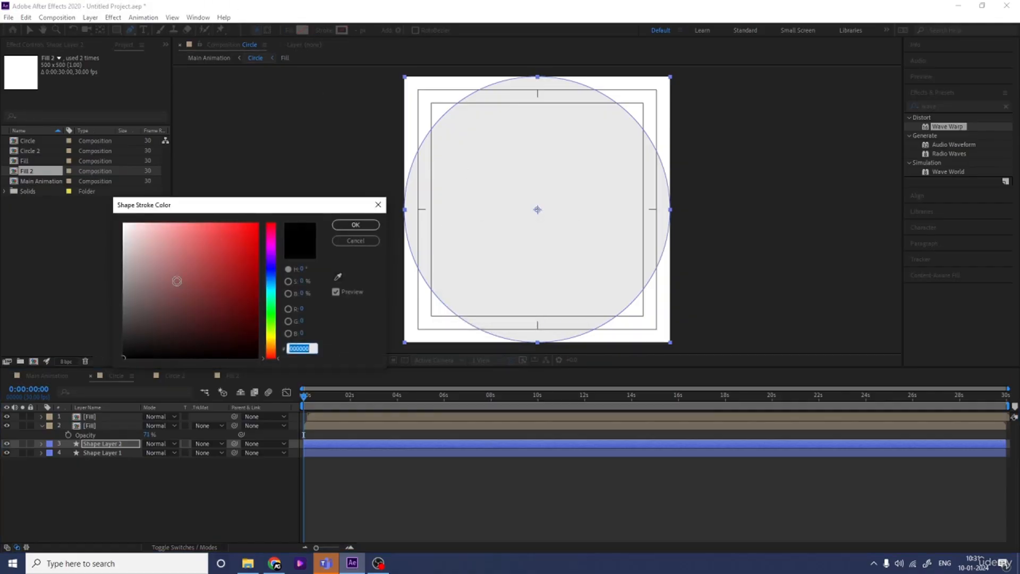
left_click(355, 225)
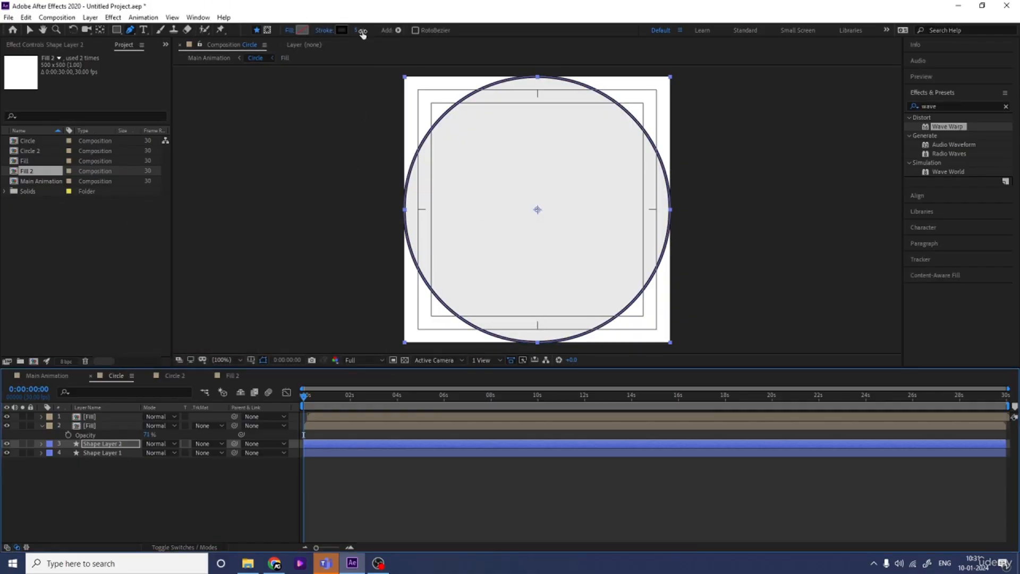
left_click(358, 31)
type("2")
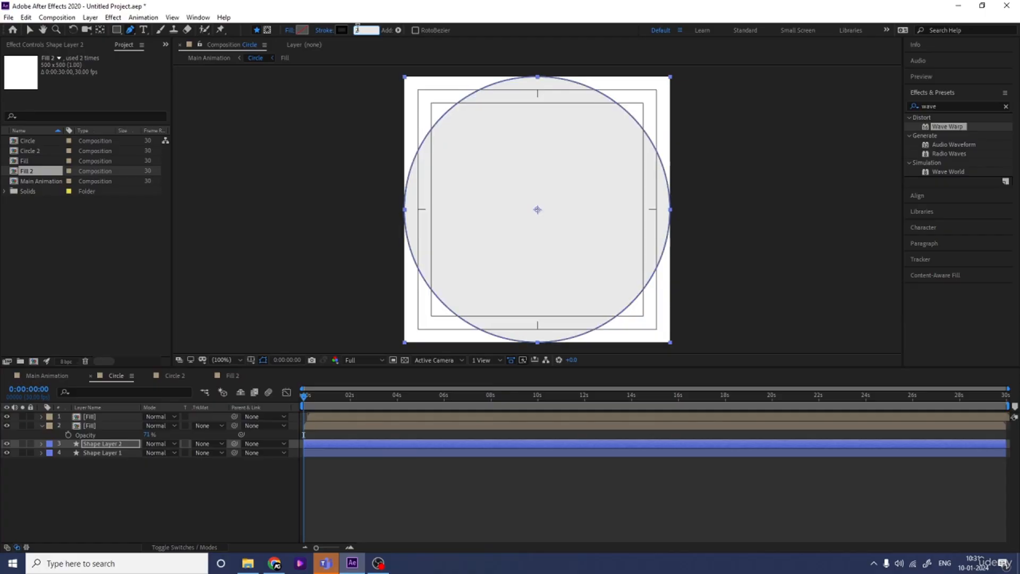
left_click(114, 482)
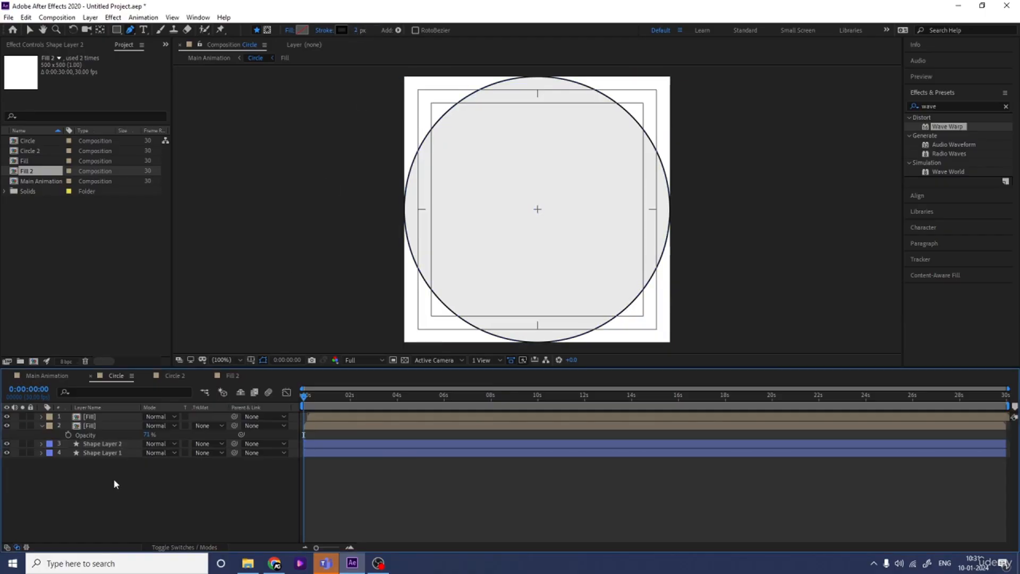
Step: Add Trim Paths to Shape Layer 2 and set both its Start and End to 50%
left_click(41, 445)
left_click(223, 453)
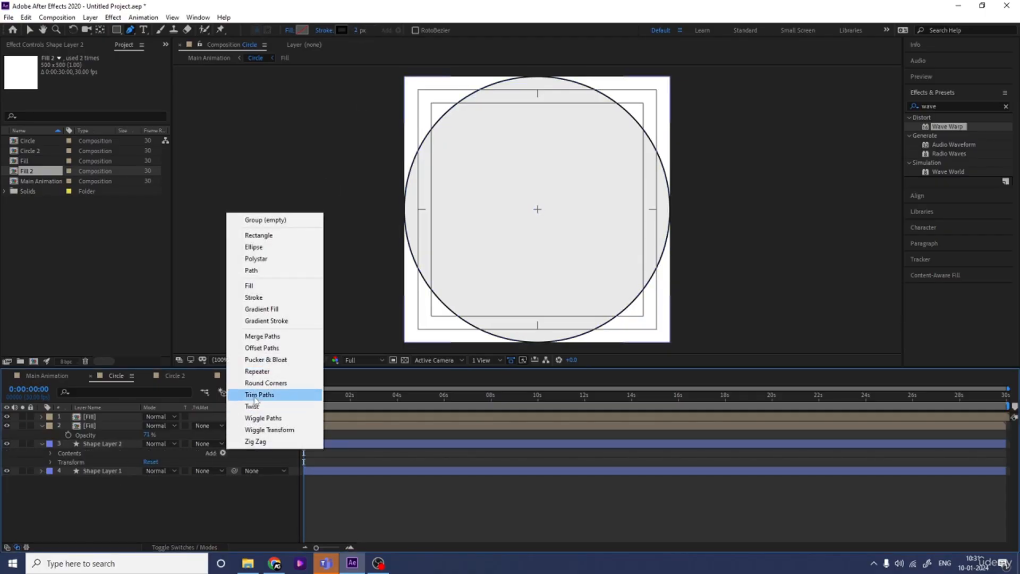
left_click(259, 394)
left_click(60, 472)
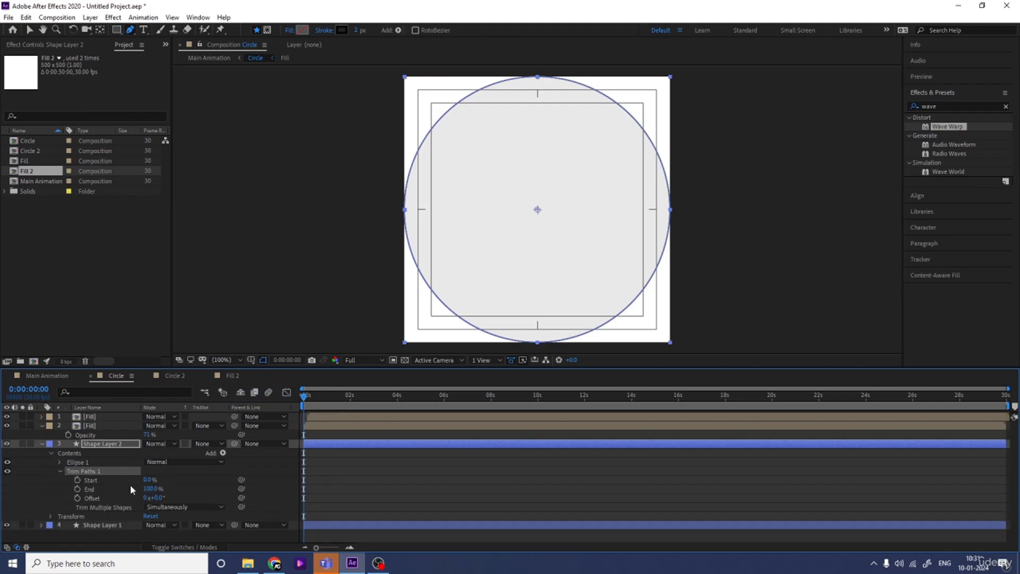
left_click_drag(148, 489, 137, 490)
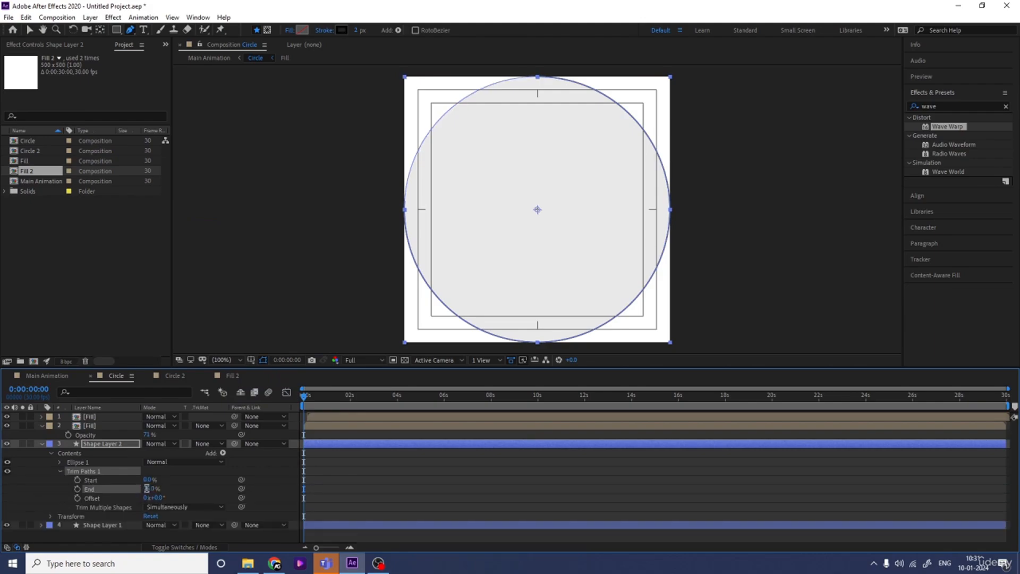
key("Return")
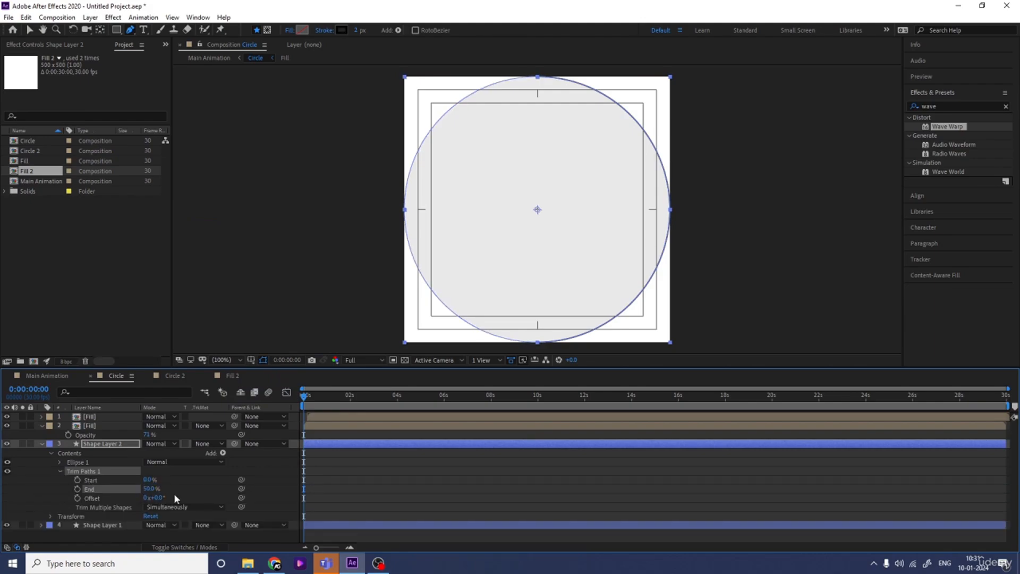
type("50")
key("Return")
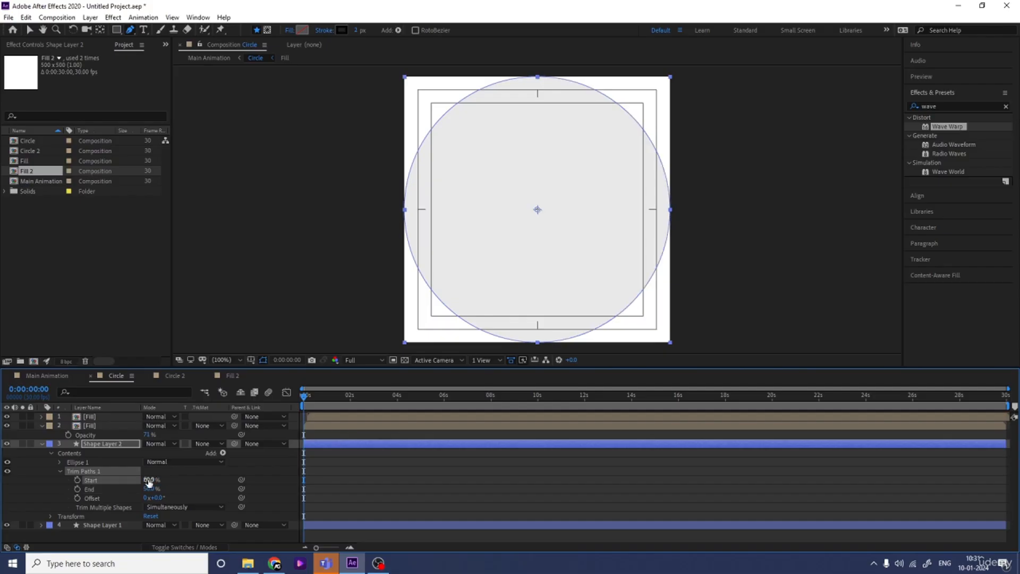
Step: Set keyframes for the Trim Paths Start and End at 0:00:00:00
key("space")
key("g")
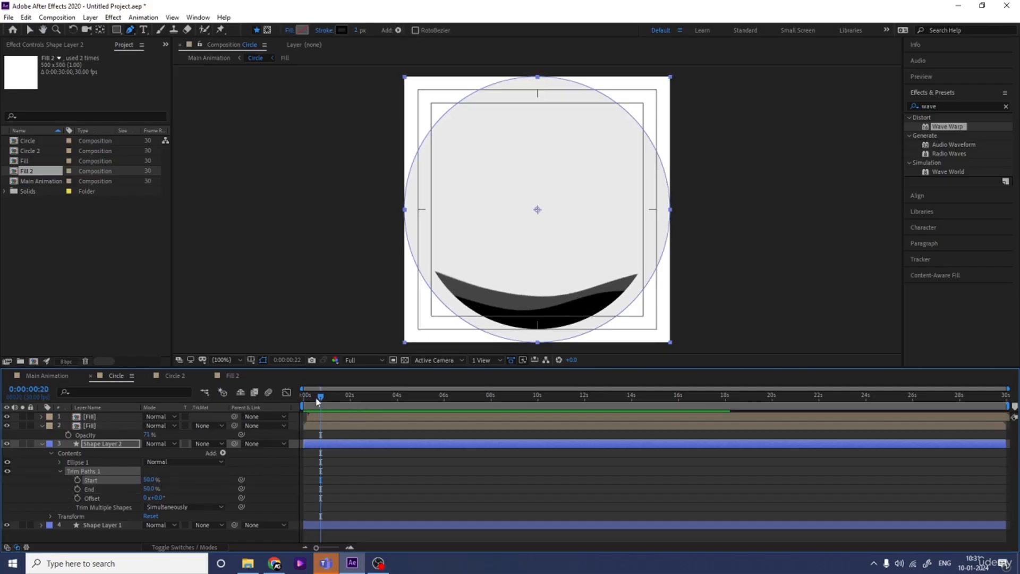
key("space")
left_click(77, 489)
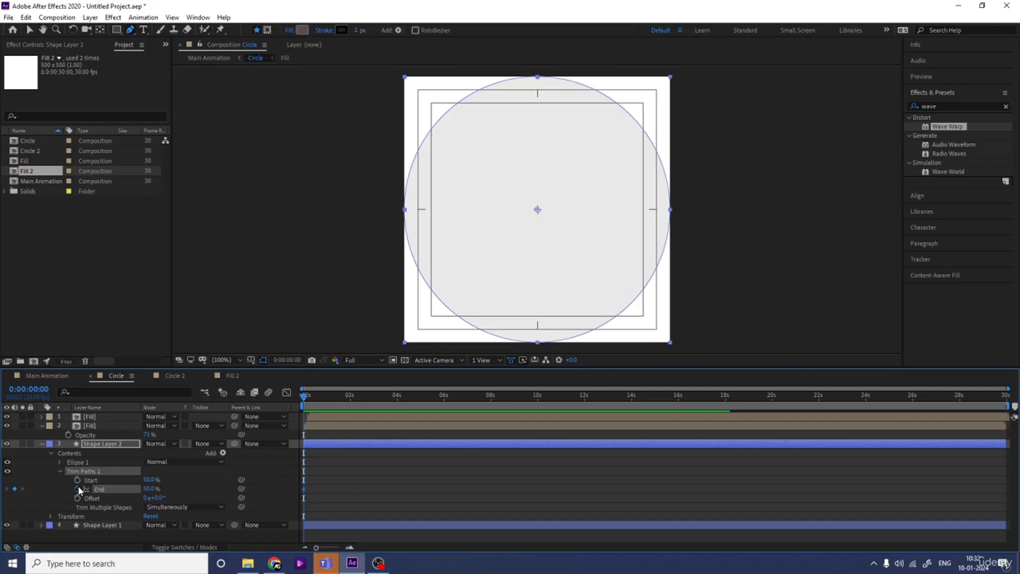
left_click(77, 480)
Step: At 0:00:03:04, keyframe the Trim Paths Start at 100% and End at 0%, and preview the outline from the start
key("space")
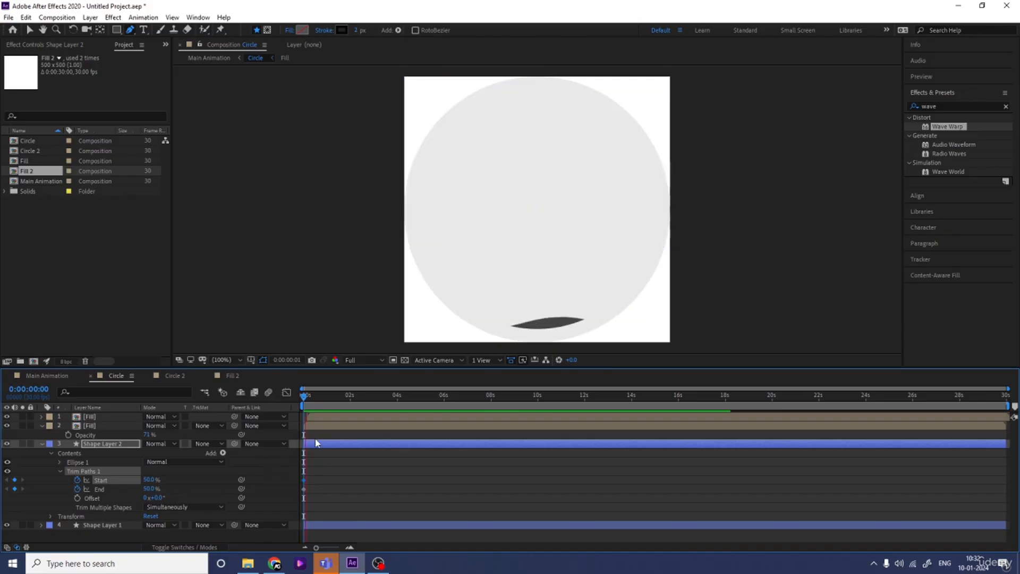
key("space")
key("=")
left_click_drag(349, 403, 438, 420)
left_click(377, 465)
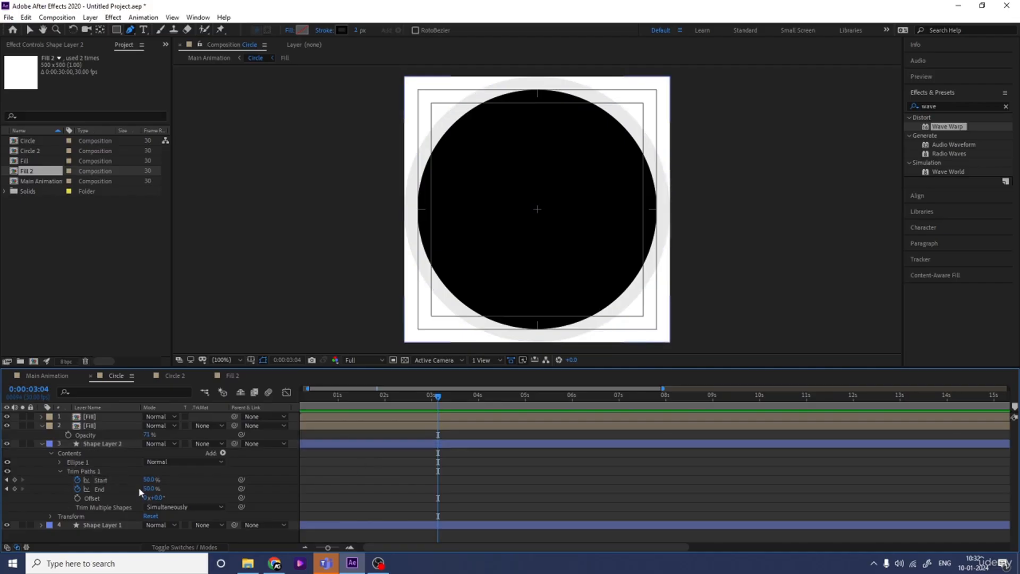
mouse_move(144, 489)
left_mouse_down()
mouse_move(95, 489)
mouse_move(166, 480)
left_mouse_up()
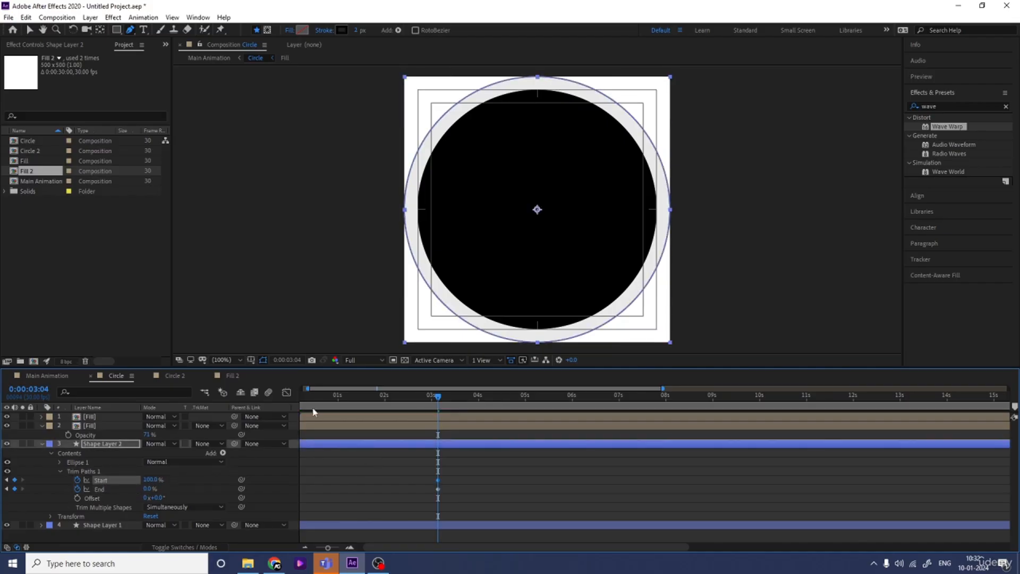
key("Home")
key("space")
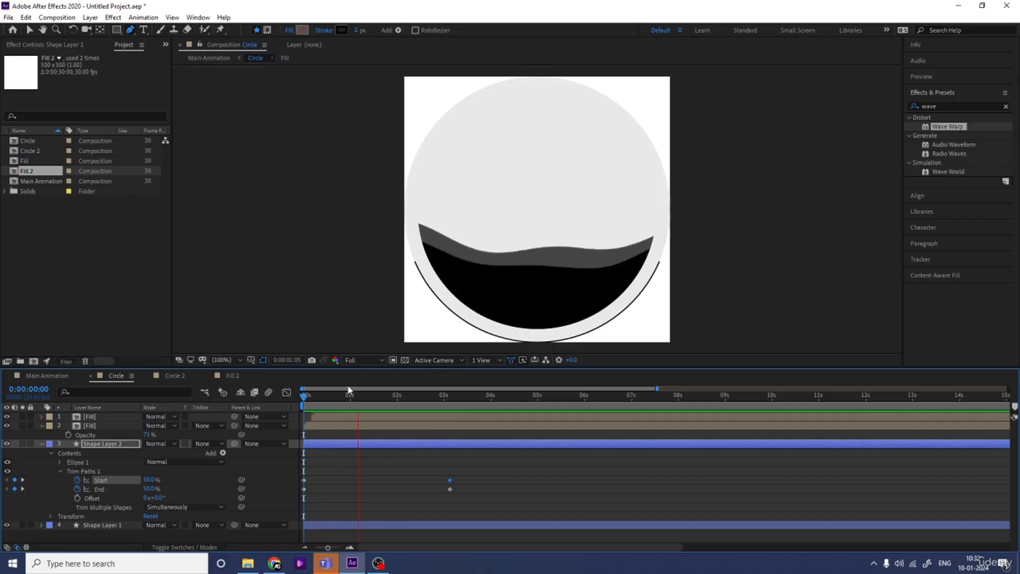
Step: Preview the outline animation in the Main Animation composition and show the layer switches
key("space")
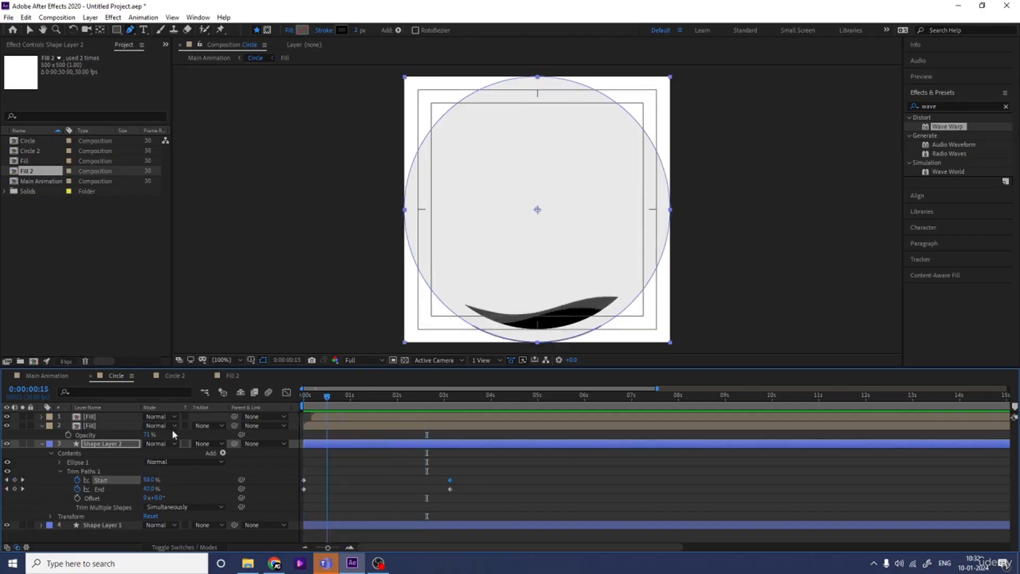
left_click(48, 378)
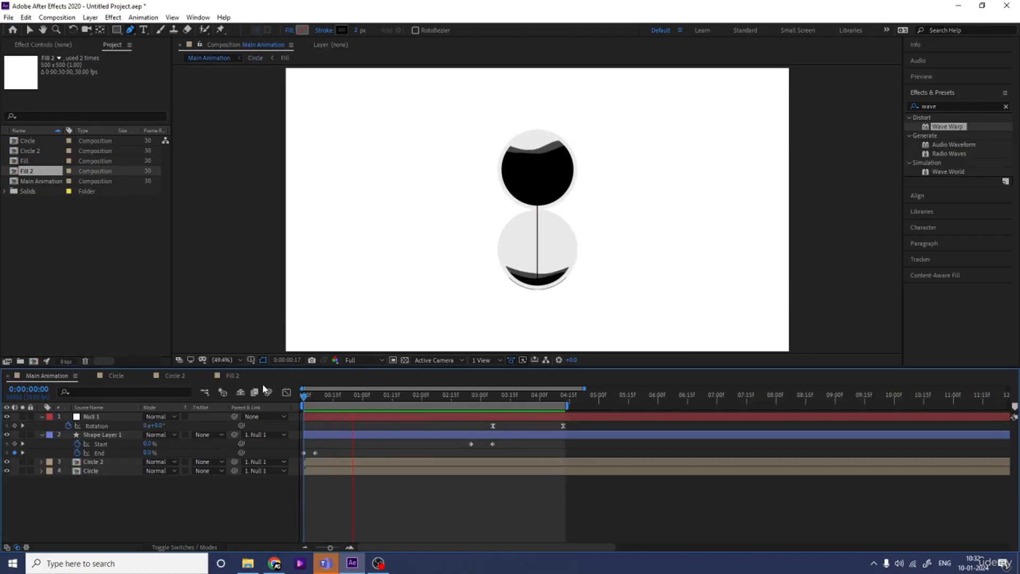
key("space")
key("space")
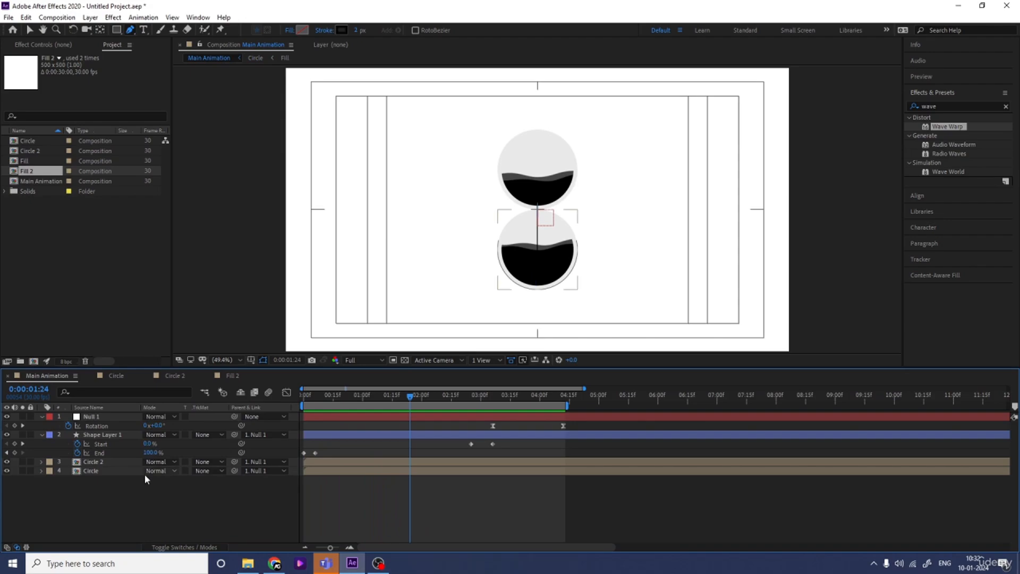
key("F4")
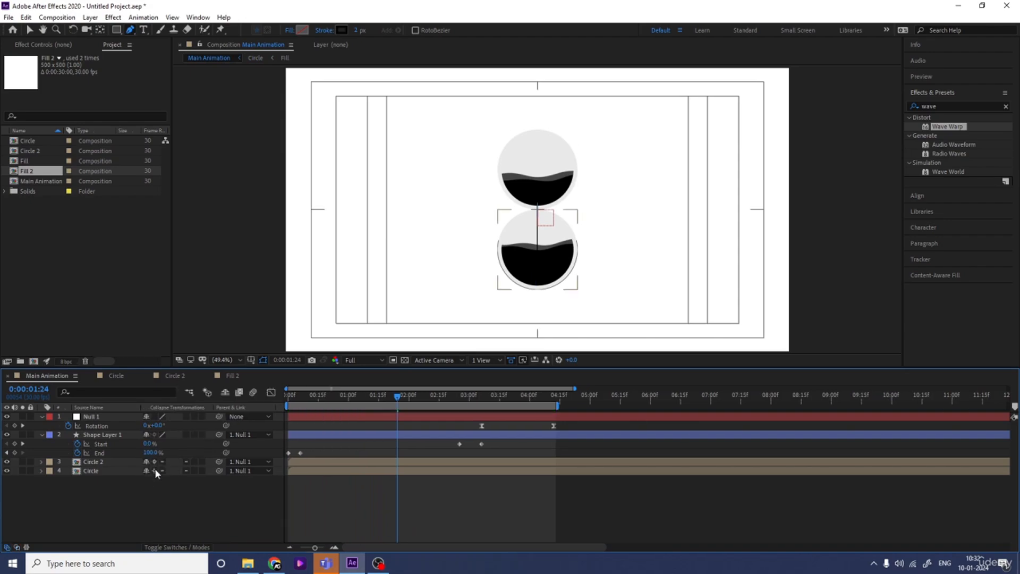
Step: Set the stroke width of Shape Layer 2 in the Circle composition to 5 px
left_click(117, 375)
left_click(107, 445)
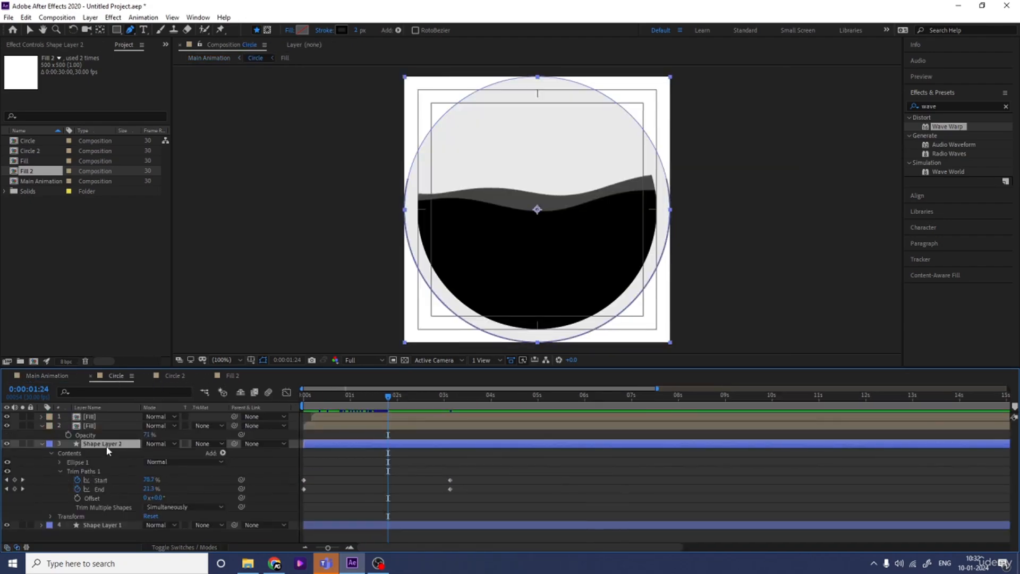
left_click(357, 31)
type("5")
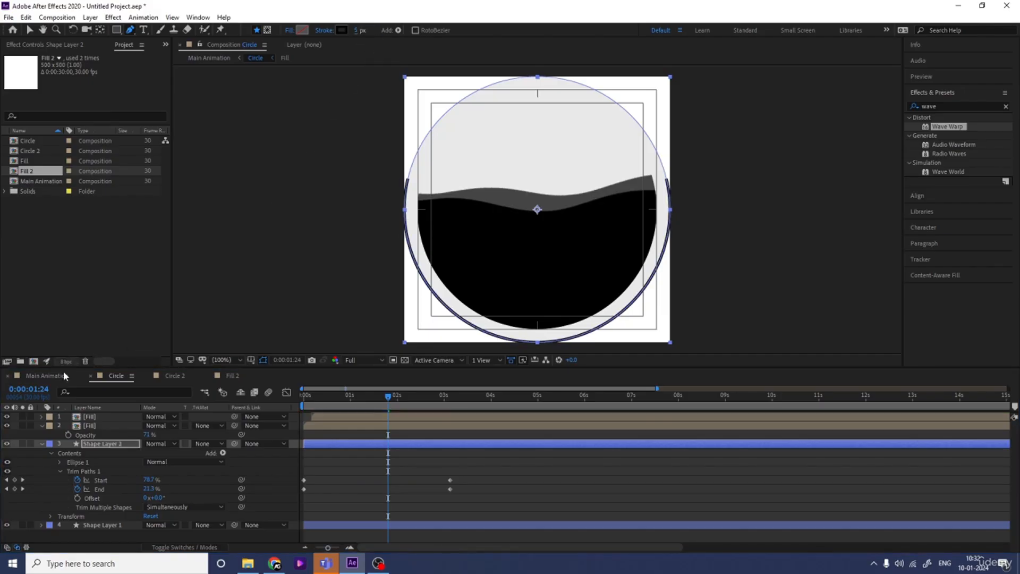
Step: Preview the thicker outline in the Main Animation composition and return to the start of the timeline
left_click(63, 375)
key("space")
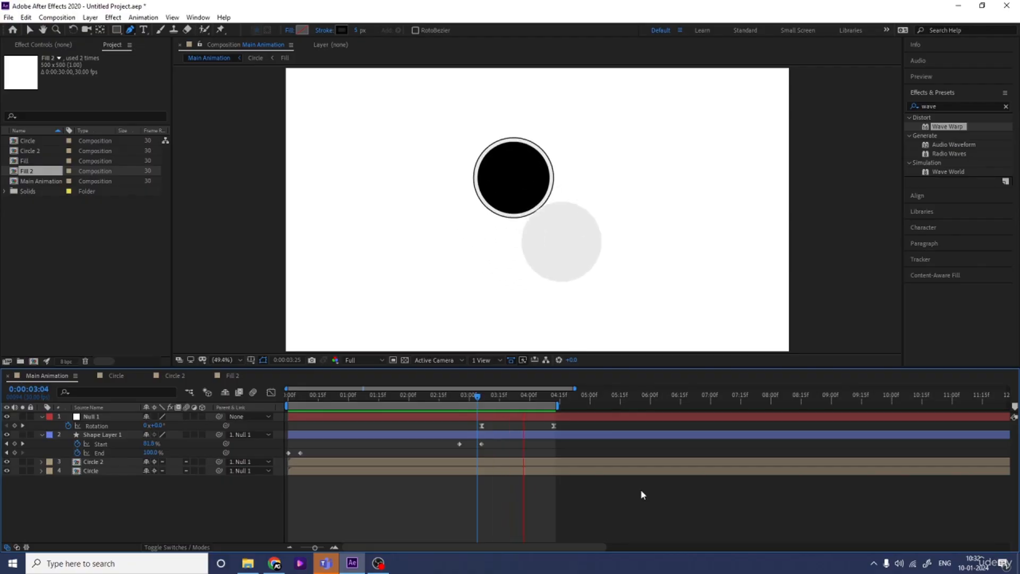
key("space")
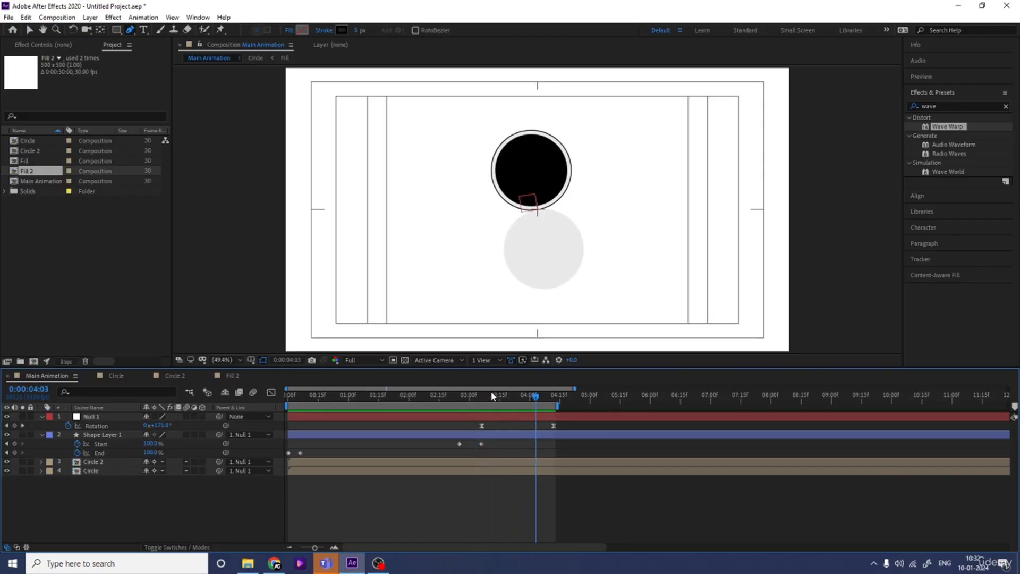
left_click(492, 396)
key("Home")
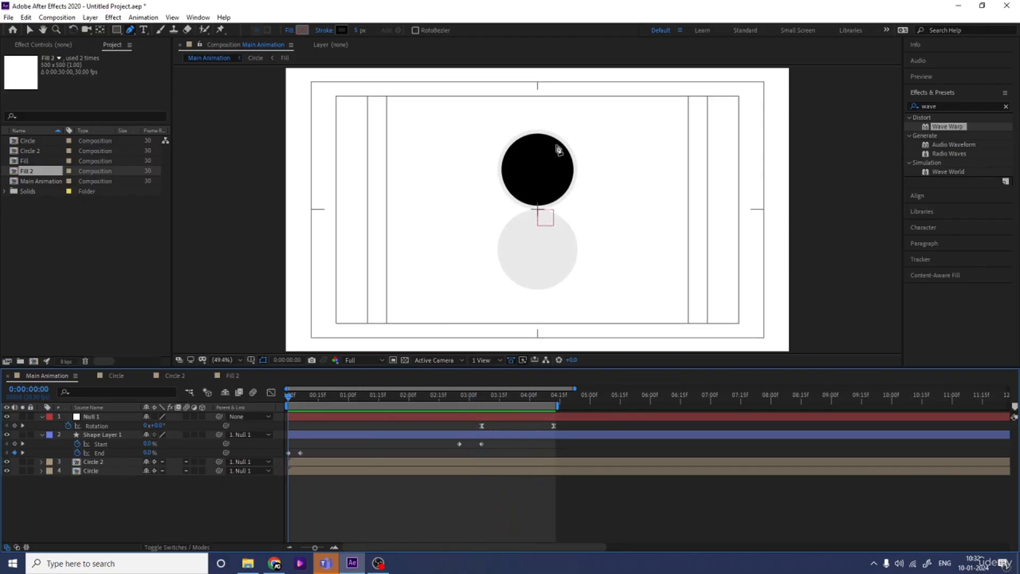
left_click(118, 375)
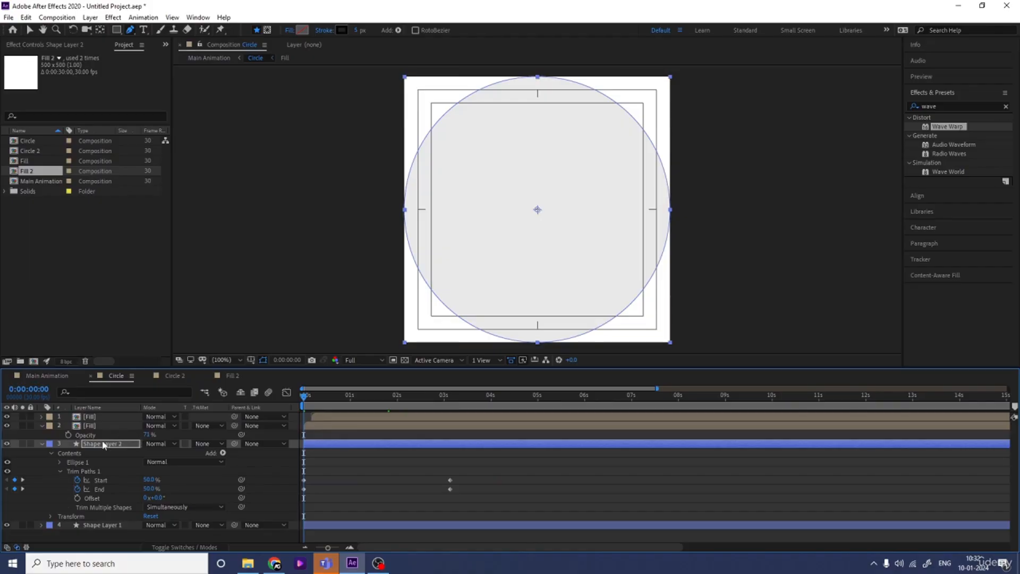
left_click(172, 376)
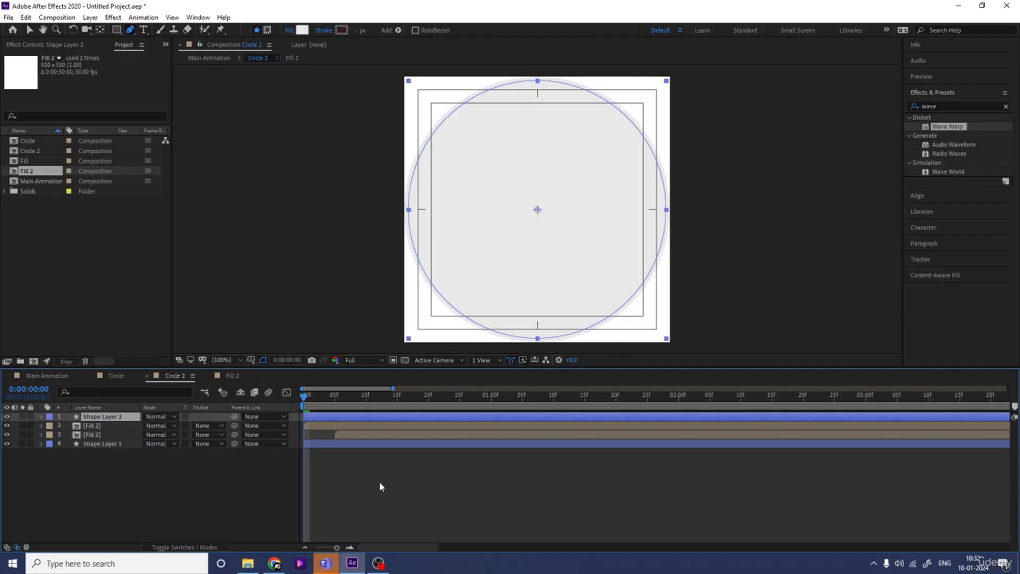
left_click(166, 486)
left_click(102, 417)
key("Delete")
Step: Copy the outline layer Shape Layer 2 from the Circle composition into Circle 2 and preview it there
left_click(113, 375)
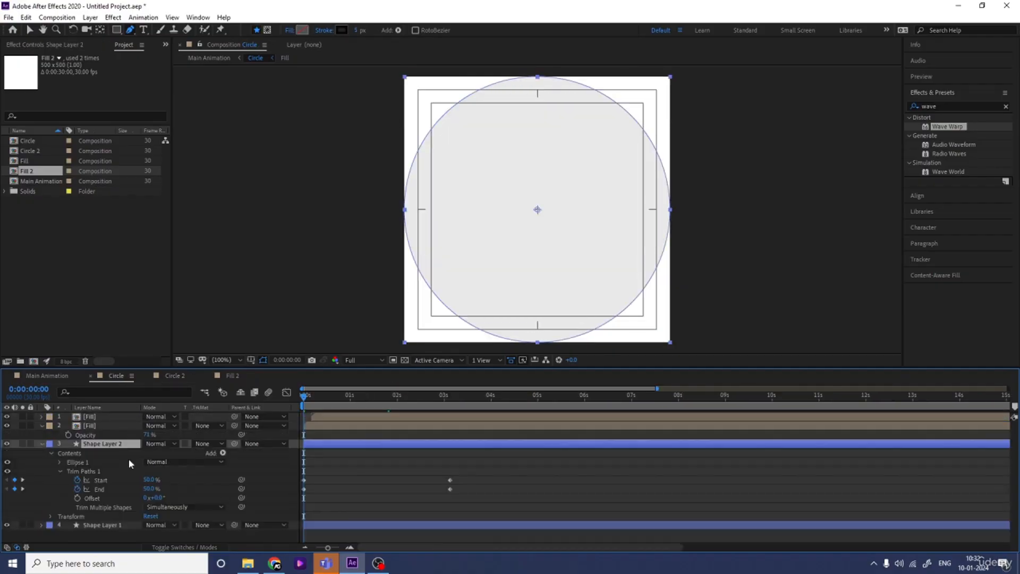
left_click(41, 443)
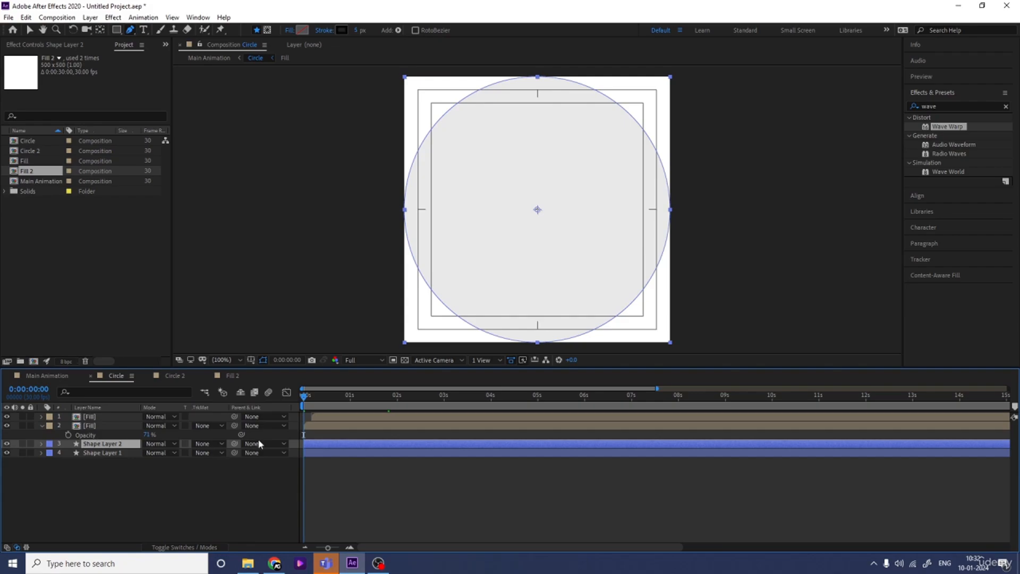
key("space")
key("space")
left_click(96, 473)
left_click(107, 444)
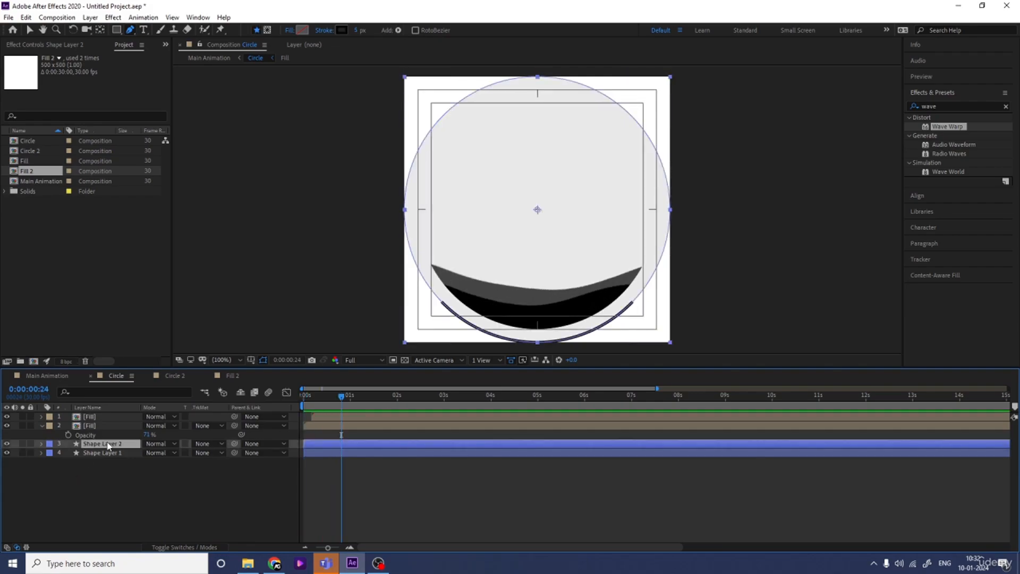
left_click(180, 376)
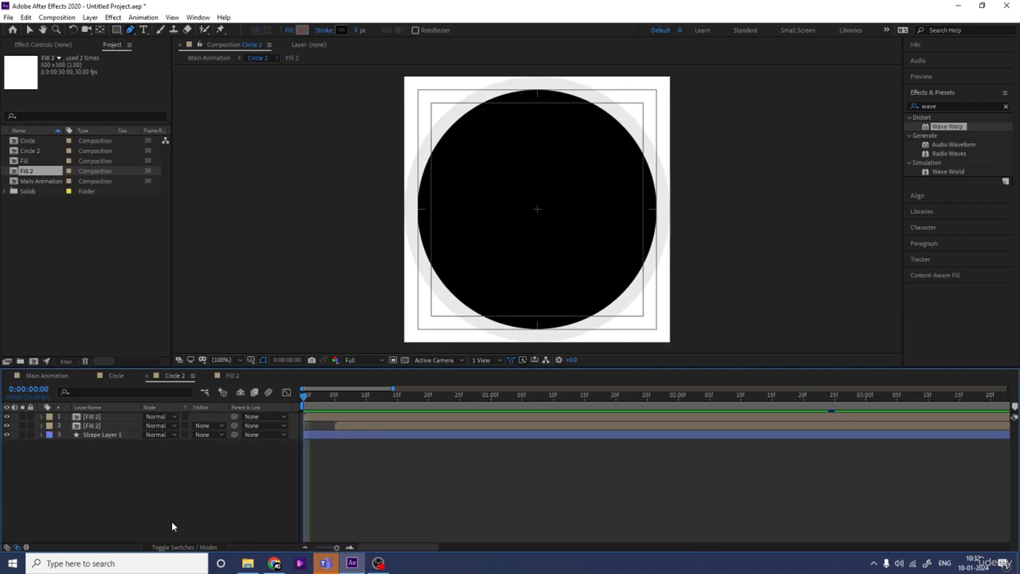
key("space")
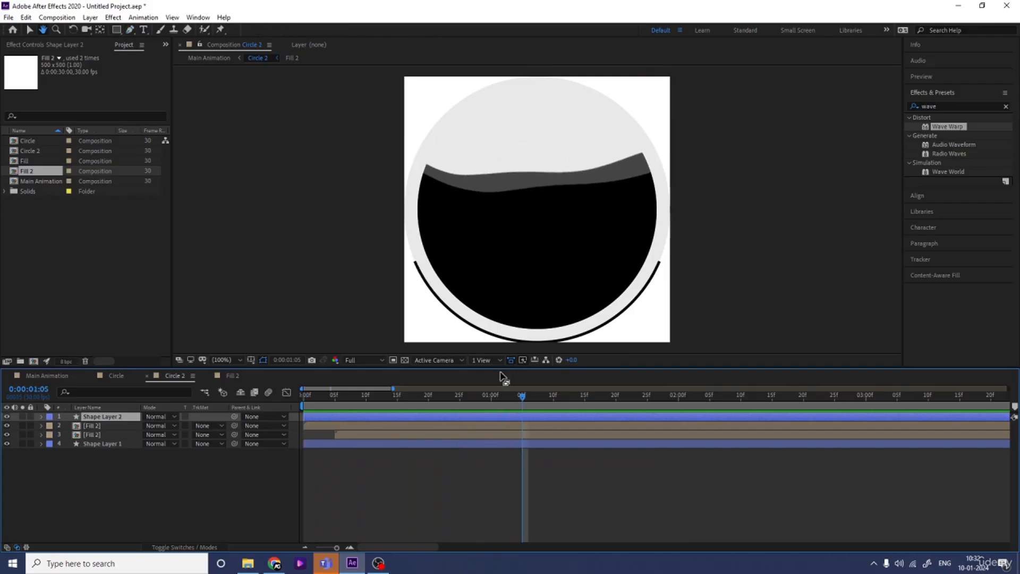
key("space")
Step: Reveal the Trim Paths Start and End keyframes of Shape Layer 2 in Circle 2 and time-reverse them all
key("u")
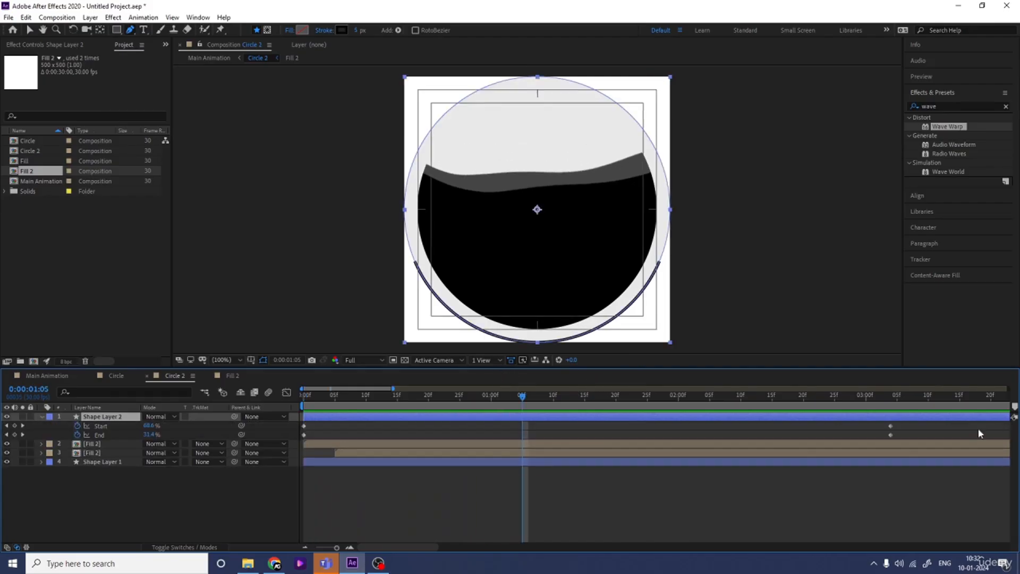
left_click_drag(978, 428, 882, 439)
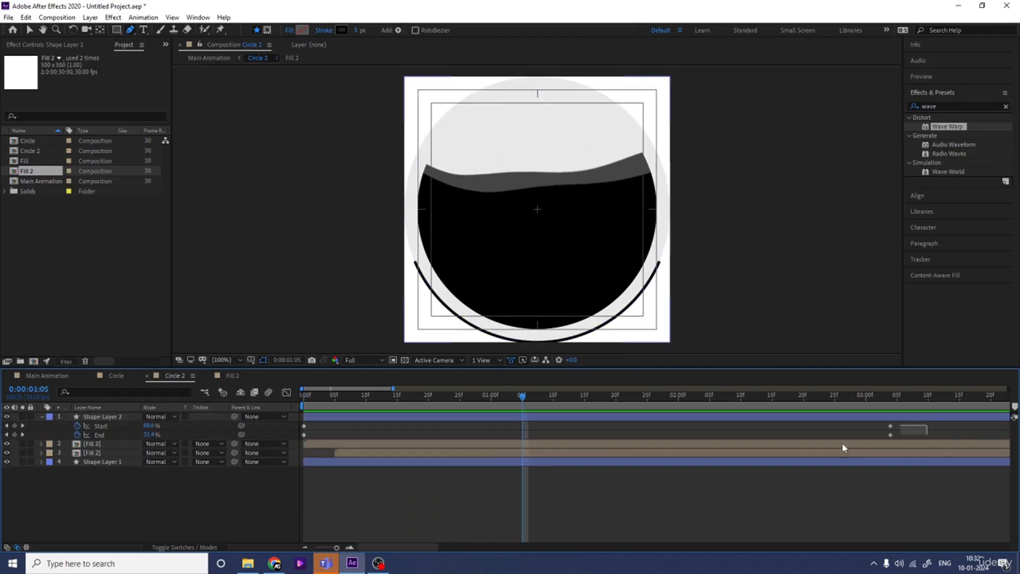
right_click(304, 428)
mouse_move(372, 420)
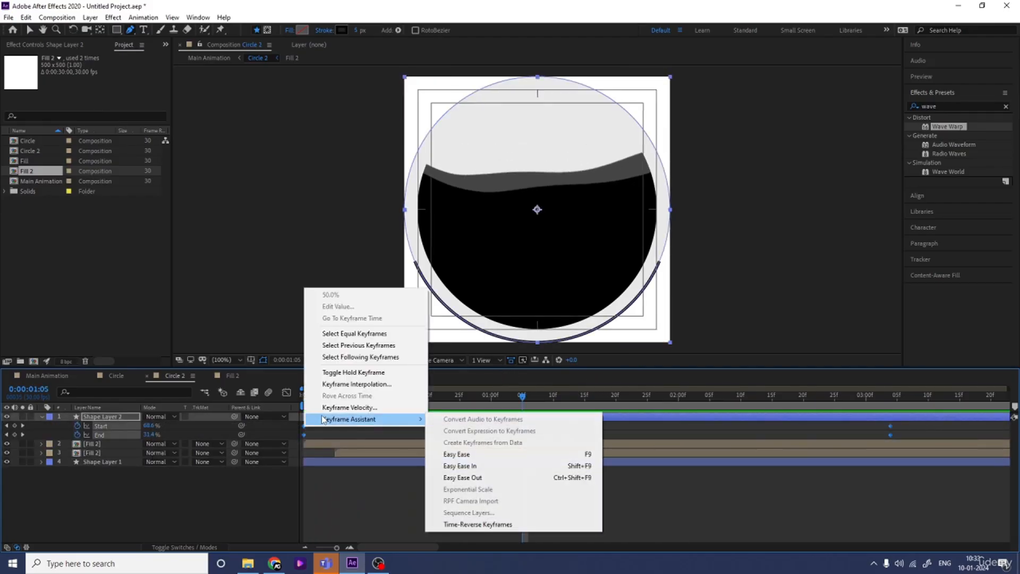
left_click(491, 525)
Step: Preview the Main Animation composition from the start to check both circle outlines
key("Home")
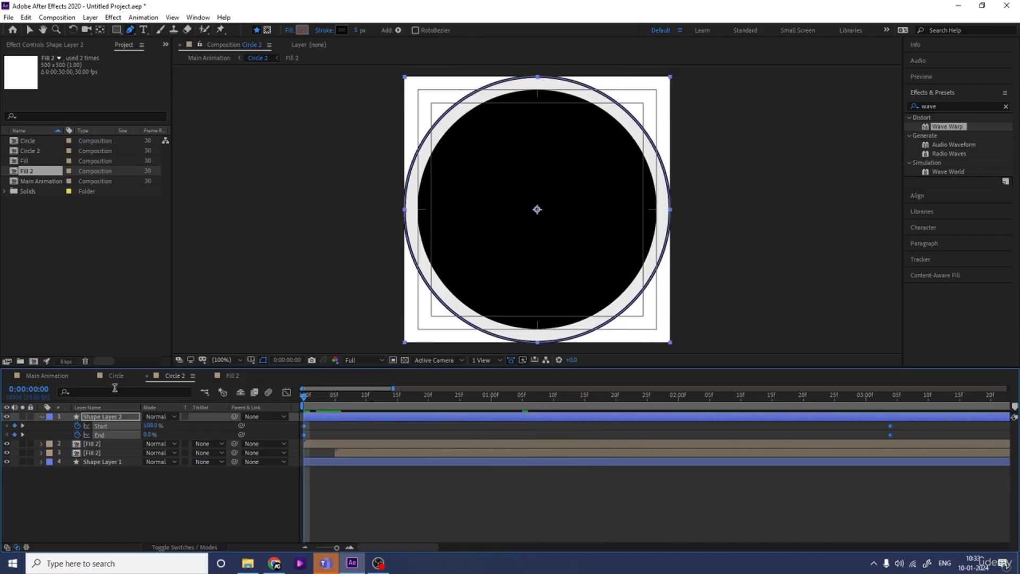
left_click(62, 376)
key("space")
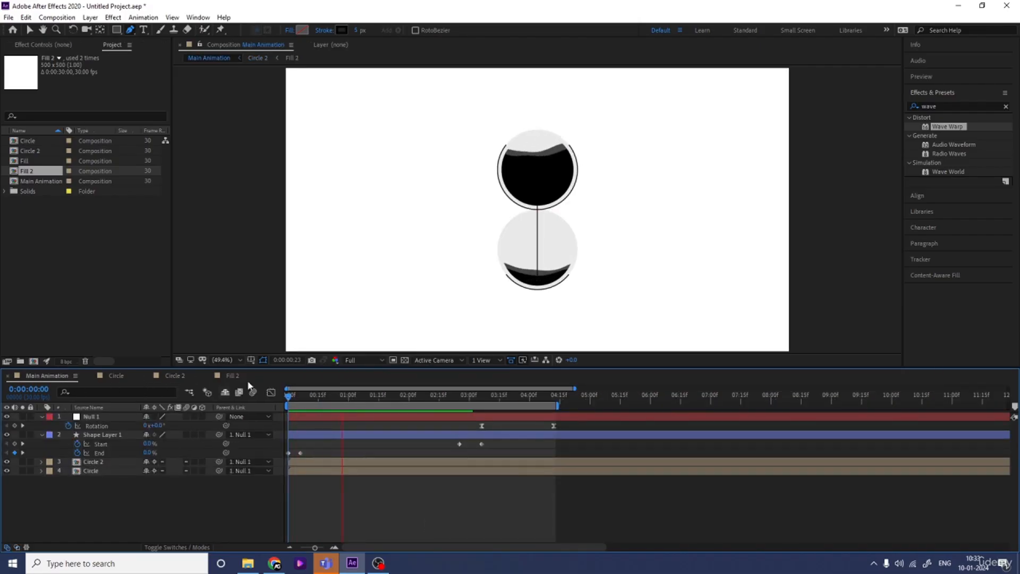